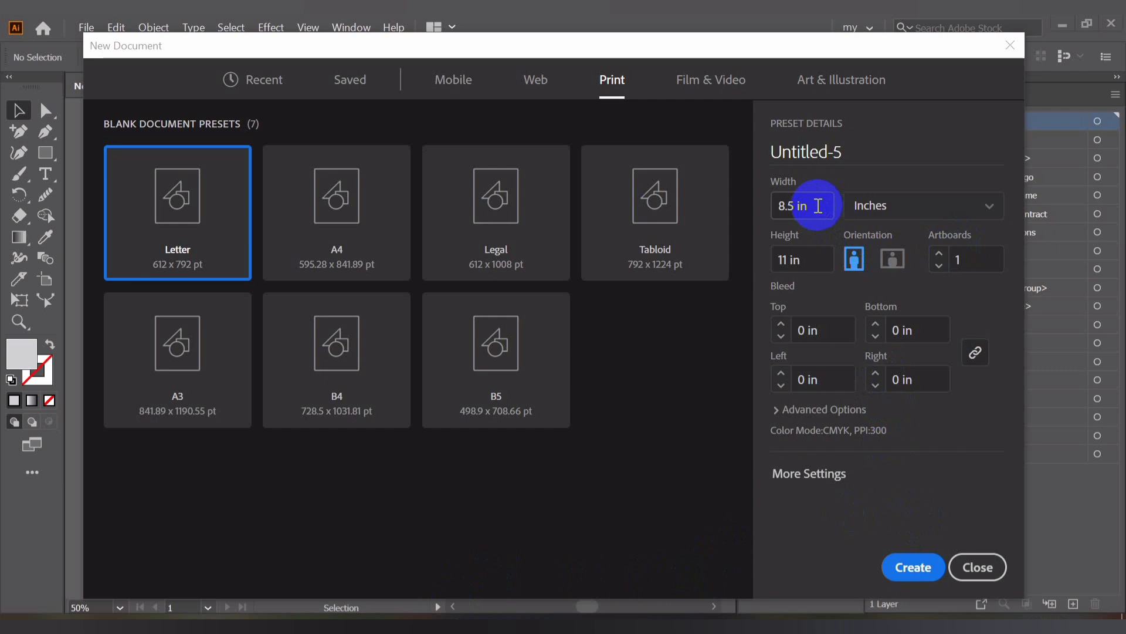
Set the new print document to 3.5 in wide by 2 in high in landscape orientation
{"action": "left_click", "coordinate": [824, 209]}
{"action": "type", "text": "3"}
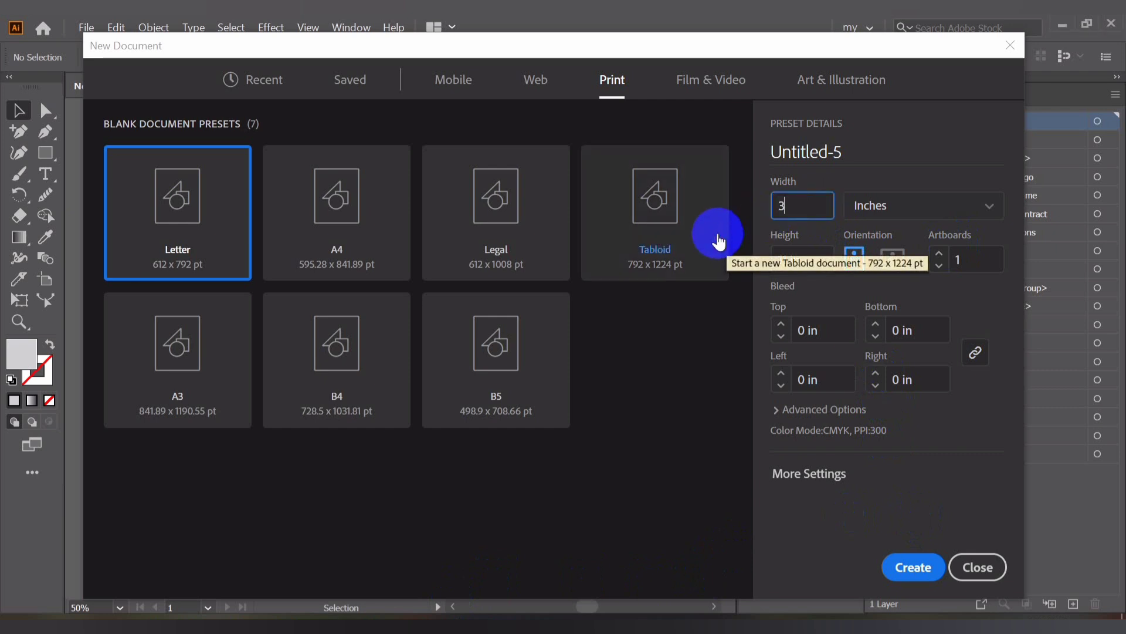
{"action": "type", "text": ".5"}
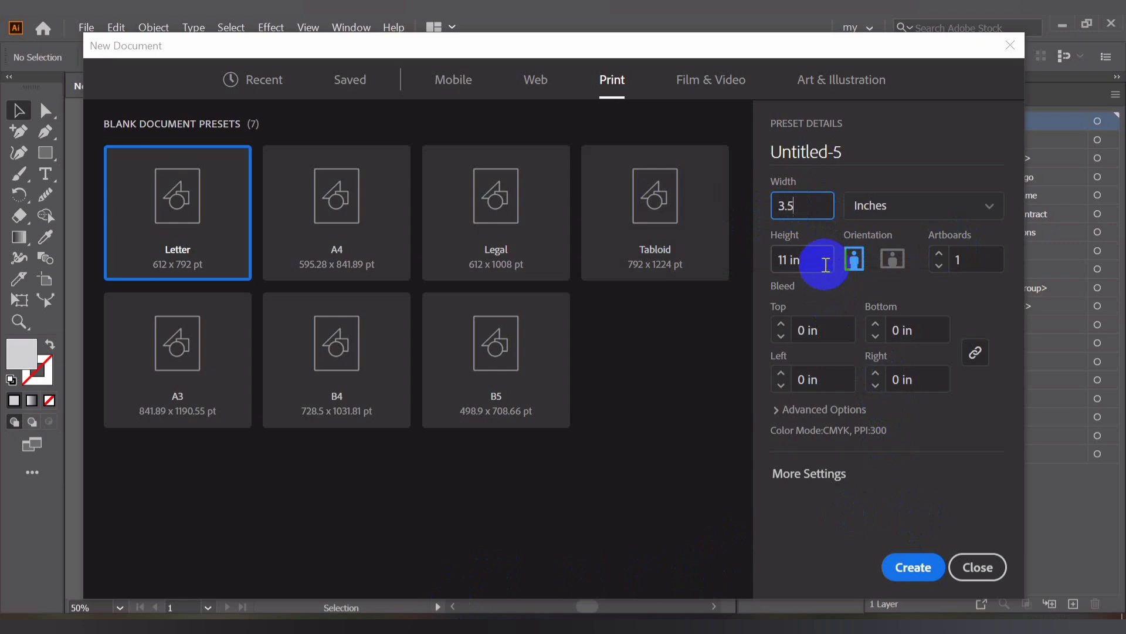
{"action": "key", "text": "Tab"}
{"action": "type", "text": "2"}
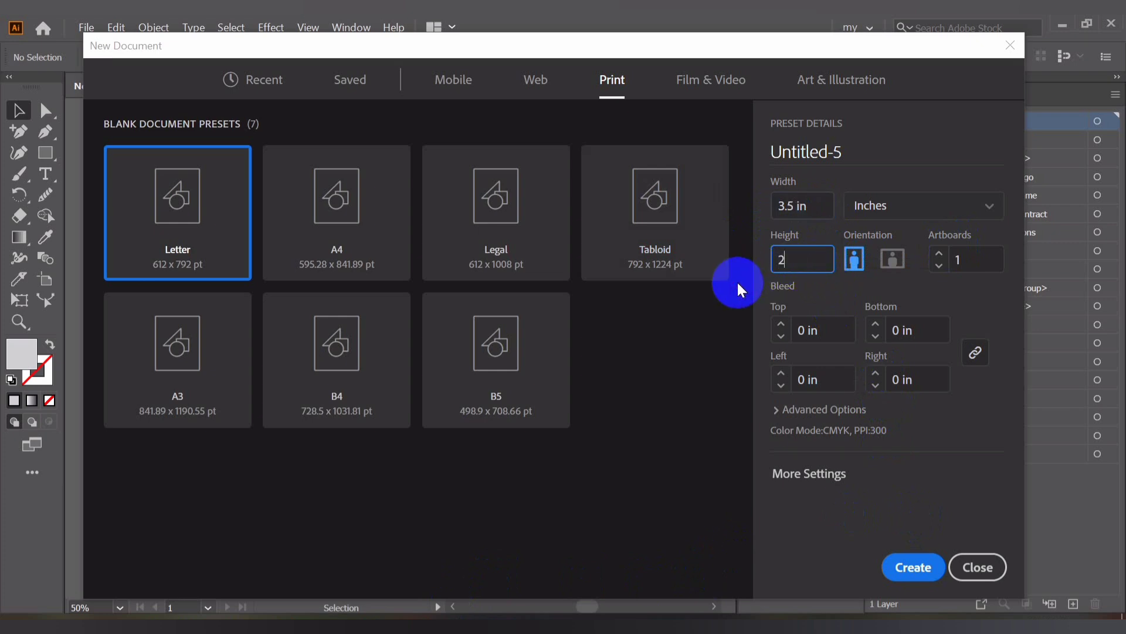
{"action": "left_click", "coordinate": [892, 269]}
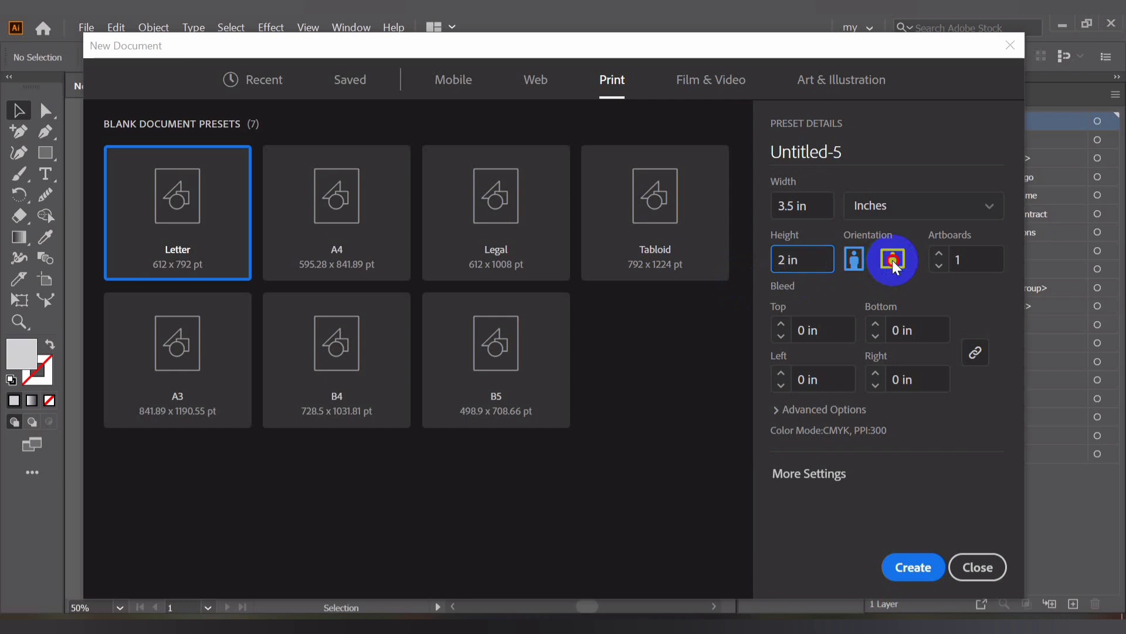
Set the bleed to 0.125 in on all sides, review the advanced options, and create the document
{"action": "left_click", "coordinate": [781, 325]}
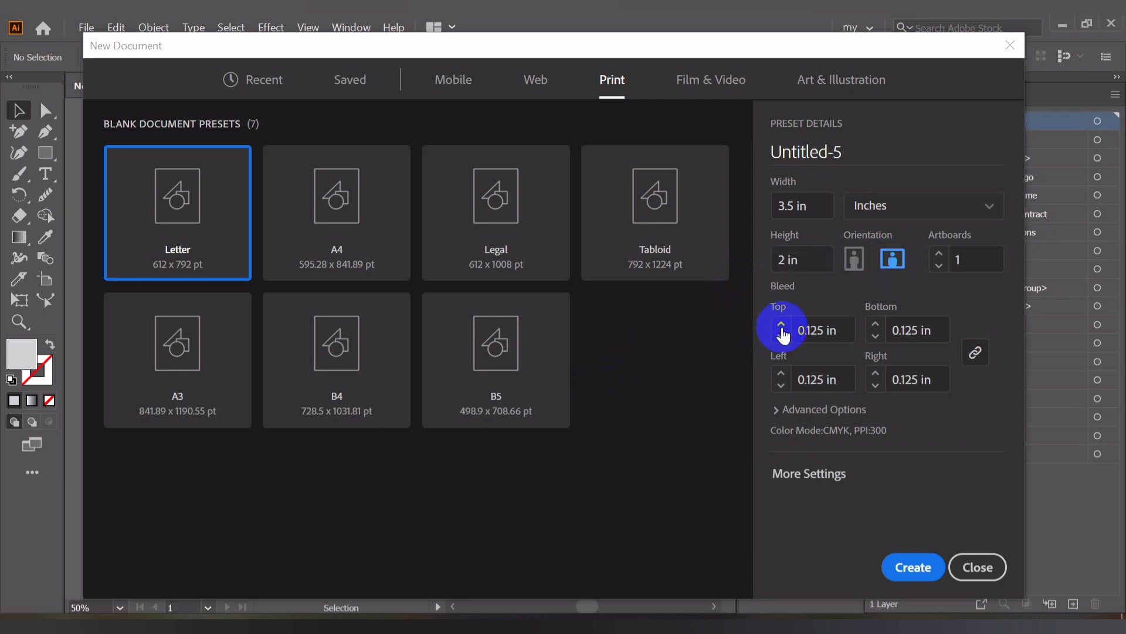
{"action": "left_click", "coordinate": [799, 413]}
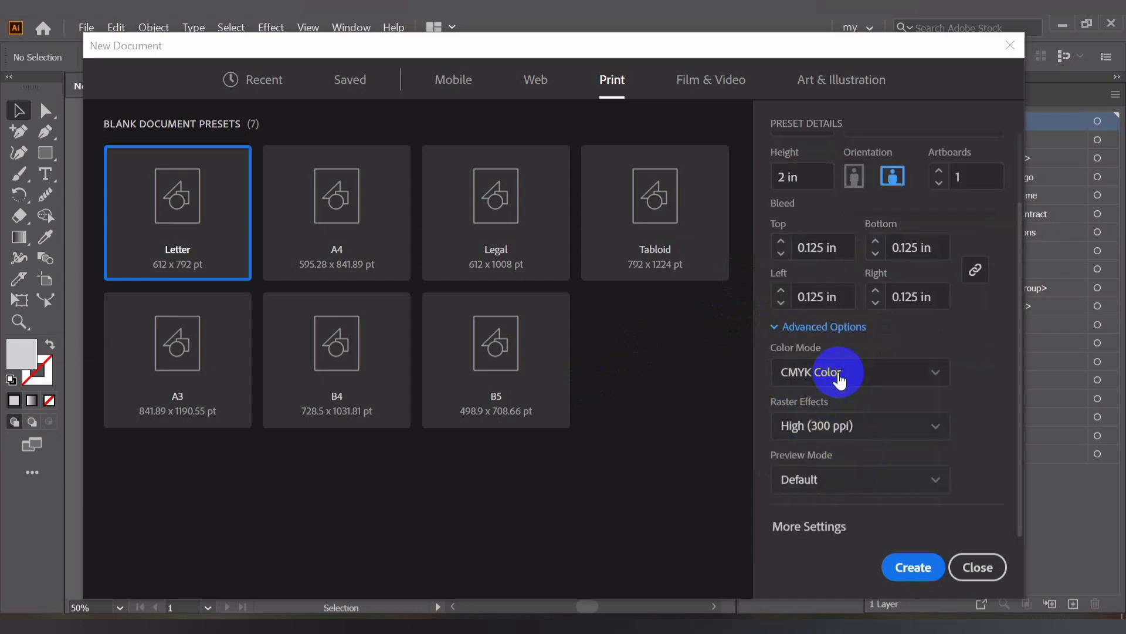
{"action": "left_click", "coordinate": [921, 565]}
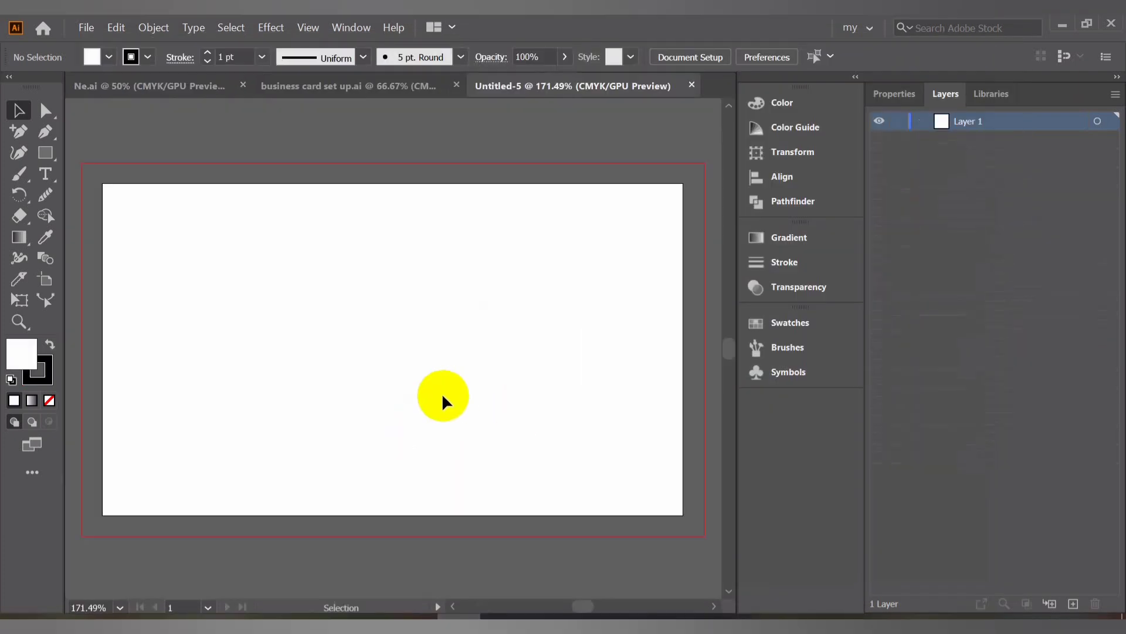
Draw a rectangle covering the whole bleed area of the artboard with the Rectangle tool
{"action": "key", "text": "ctrl+minus"}
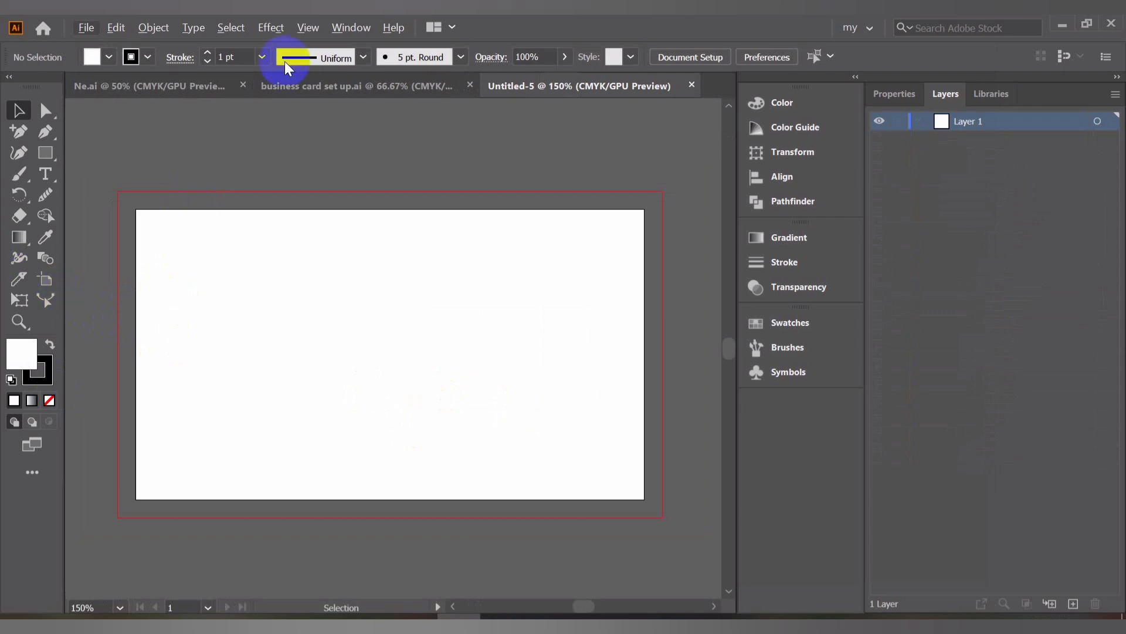
{"action": "left_click", "coordinate": [47, 153]}
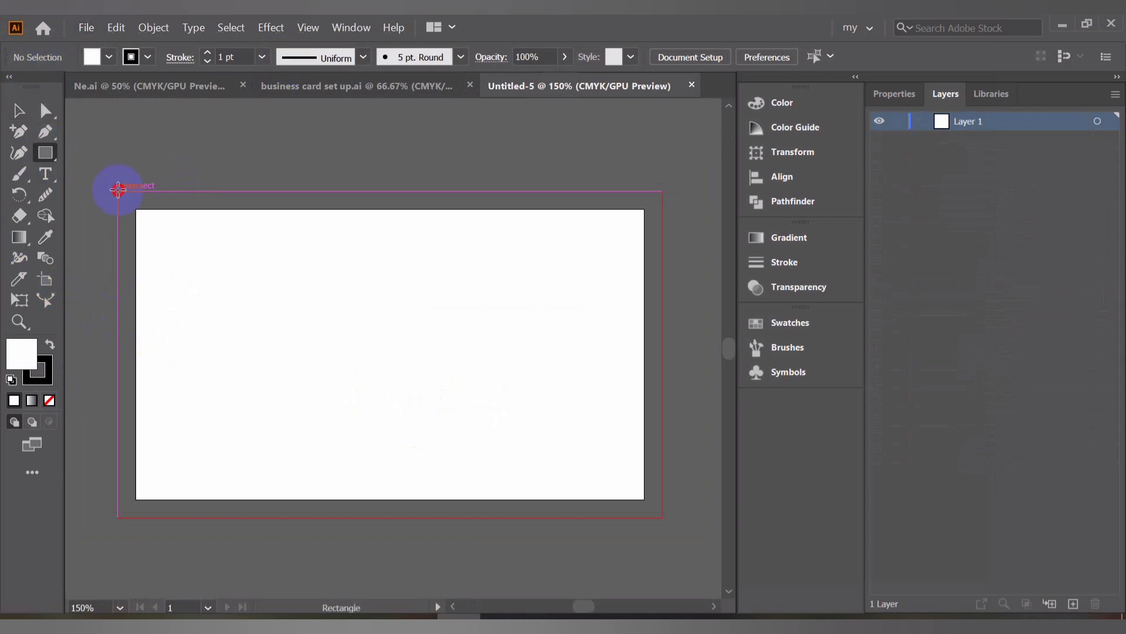
{"action": "mouse_move", "coordinate": [118, 190]}
{"action": "left_mouse_down"}
{"action": "mouse_move", "coordinate": [234, 284]}
{"action": "mouse_move", "coordinate": [360, 334]}
{"action": "mouse_move", "coordinate": [663, 517]}
{"action": "left_mouse_up"}
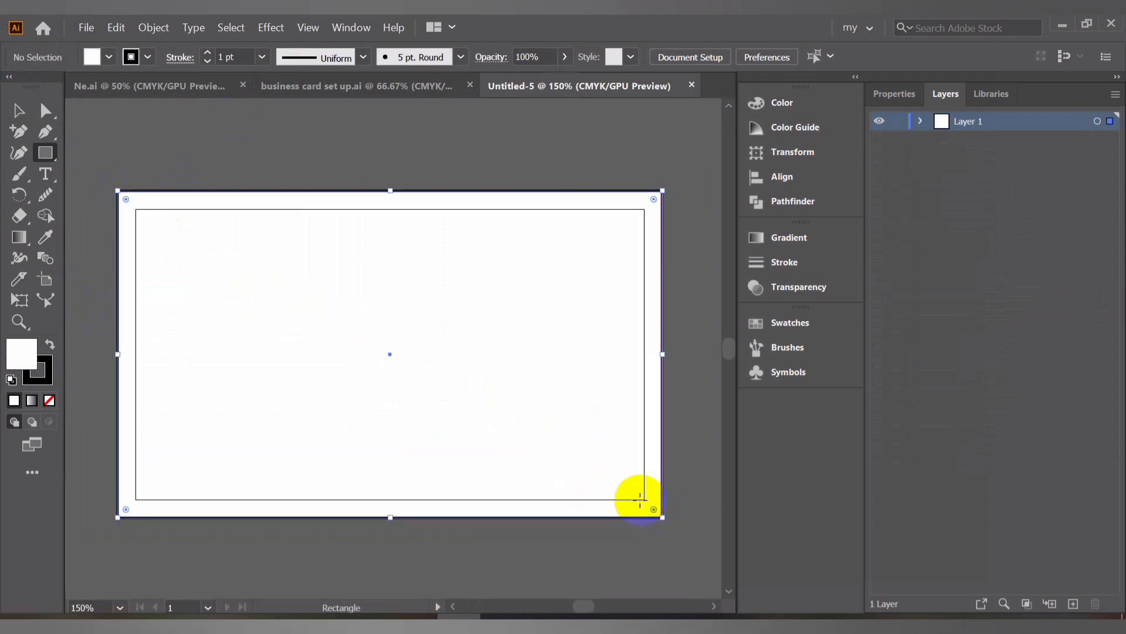
Remove the rectangle's stroke, then deselect it with the Selection tool
{"action": "left_click", "coordinate": [131, 55]}
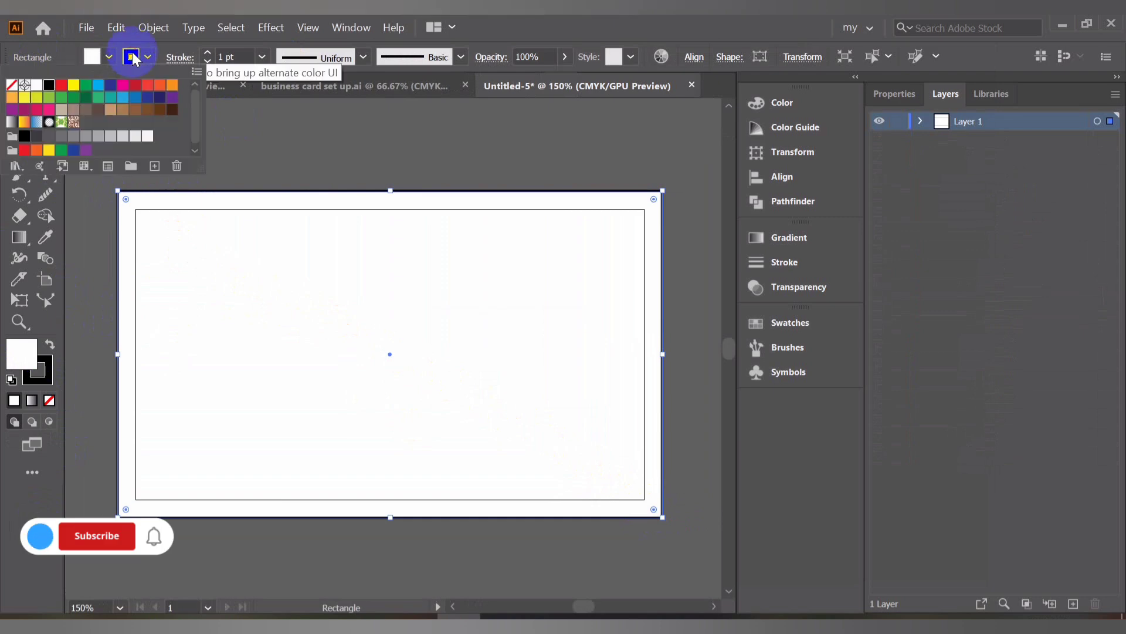
{"action": "left_click", "coordinate": [12, 85]}
{"action": "left_click", "coordinate": [310, 156]}
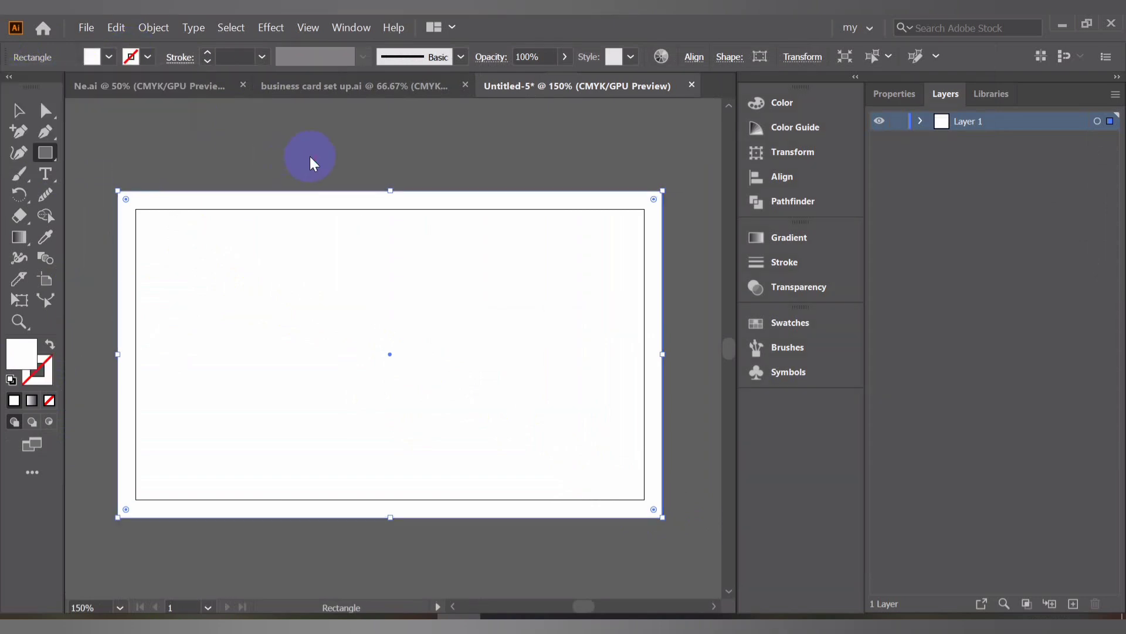
{"action": "left_click", "coordinate": [18, 110]}
{"action": "left_click", "coordinate": [263, 160]}
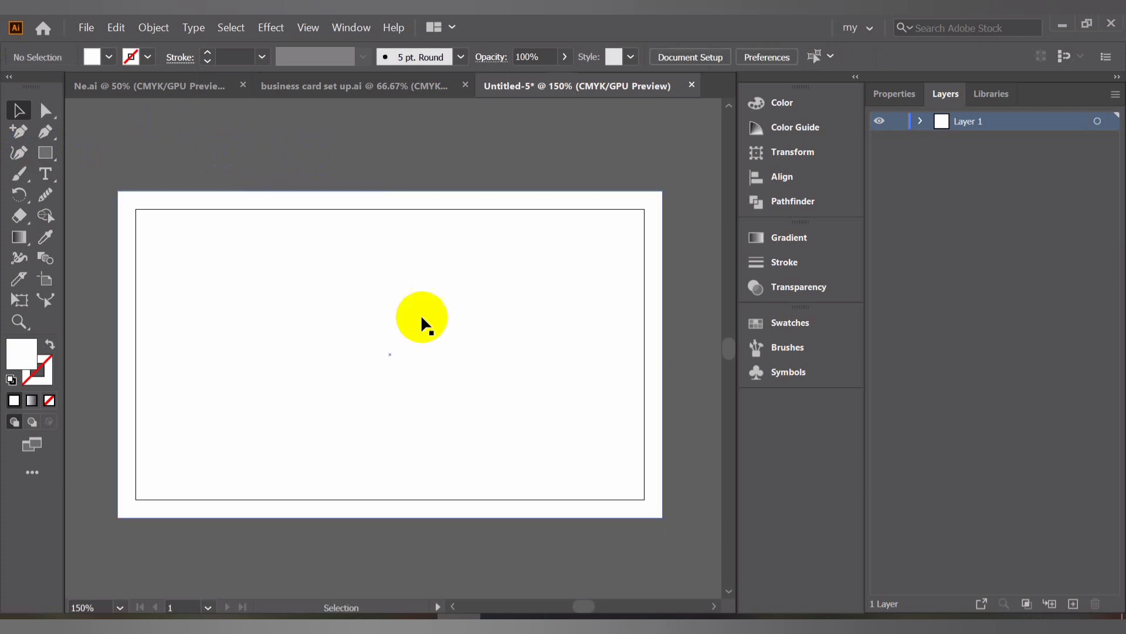
Offset the rectangle's path inward by -0.25 in with Miter joins
{"action": "left_click", "coordinate": [436, 388]}
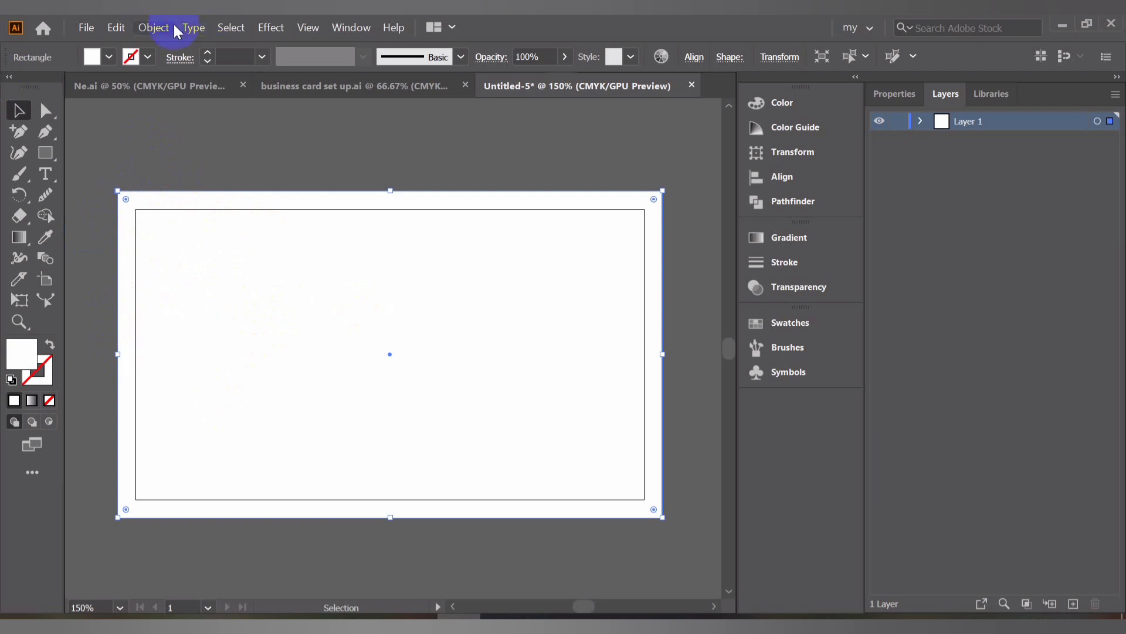
{"action": "left_click", "coordinate": [153, 29]}
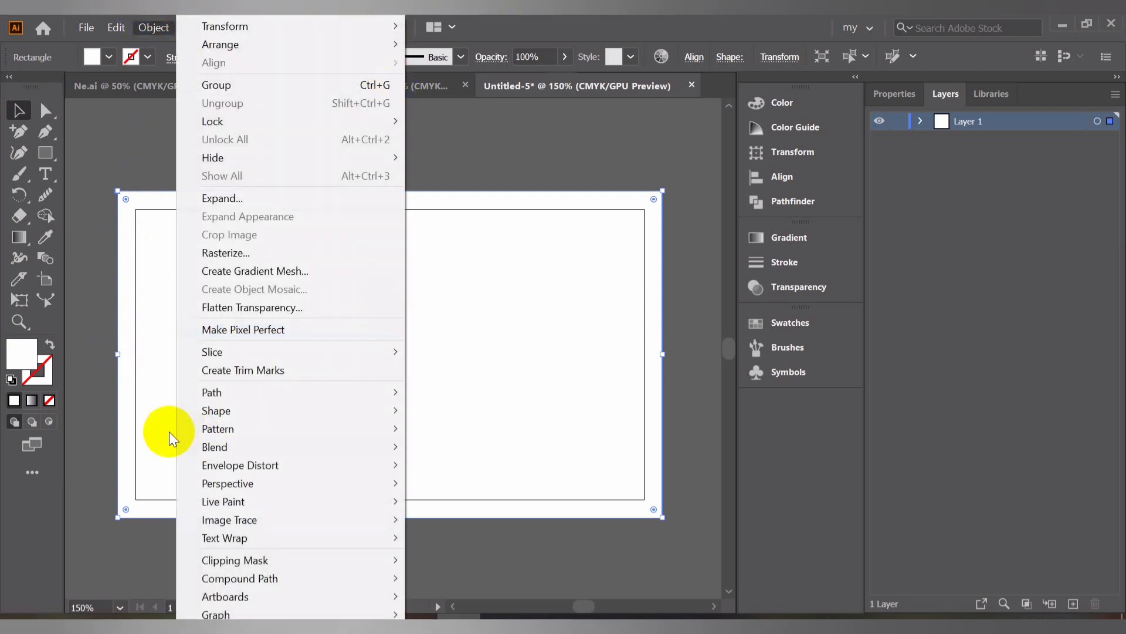
{"action": "mouse_move", "coordinate": [216, 394]}
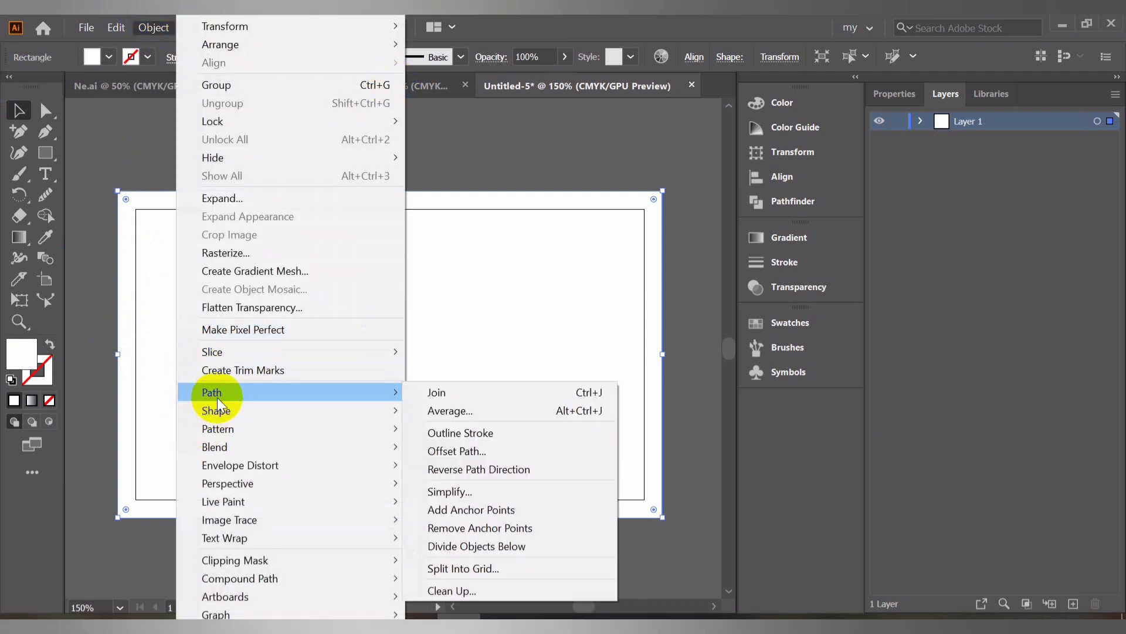
{"action": "left_click", "coordinate": [457, 451]}
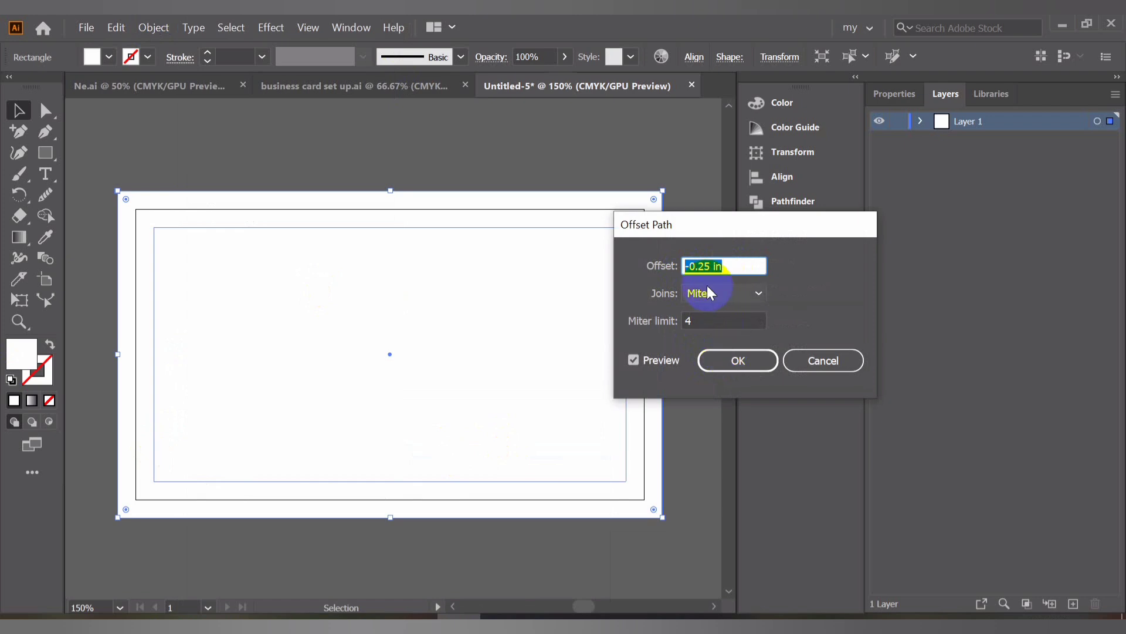
{"action": "left_click", "coordinate": [728, 360]}
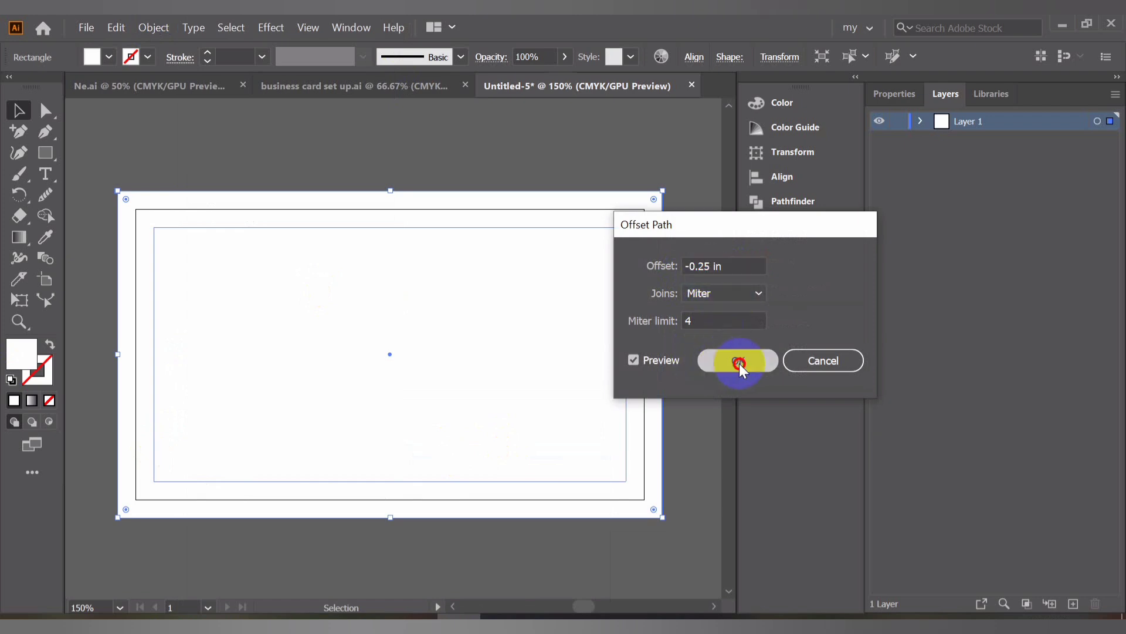
Convert the offset rectangle into guides and deselect it
{"action": "right_click", "coordinate": [693, 297]}
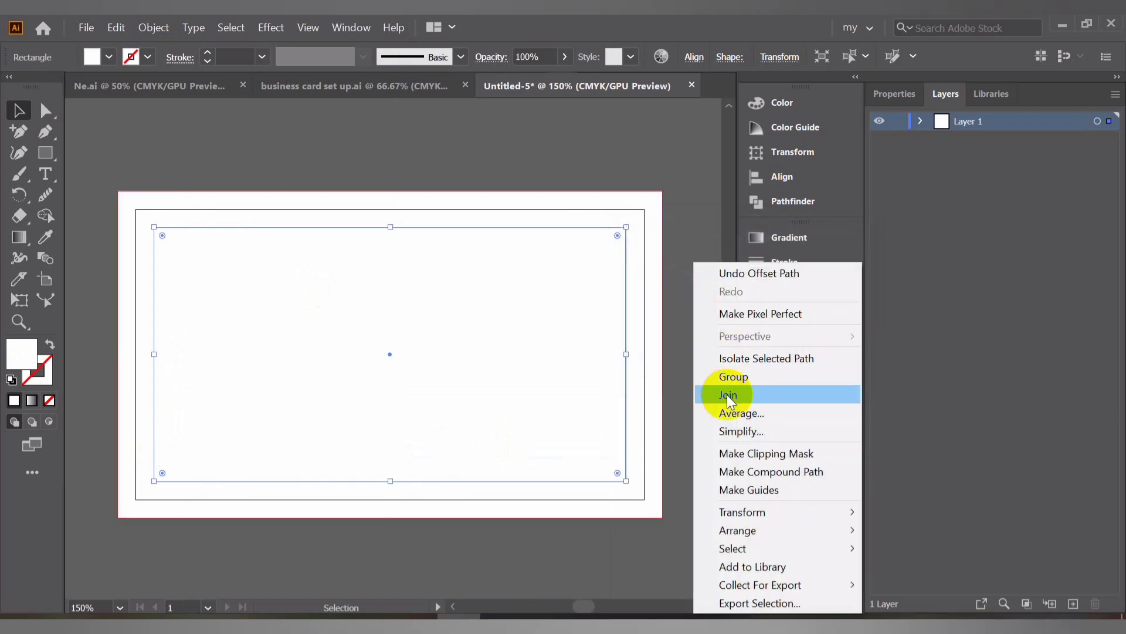
{"action": "left_click", "coordinate": [730, 488]}
{"action": "left_click", "coordinate": [544, 383]}
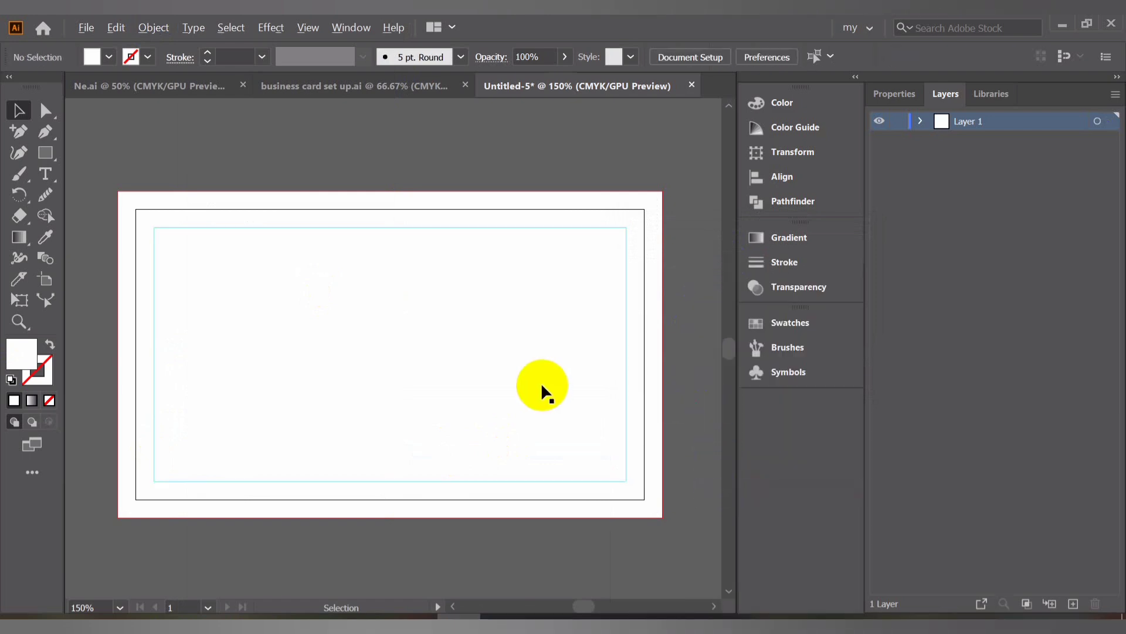
Duplicate the artboard with its guides to a second artboard placed to its right
{"action": "scroll", "coordinate": [541, 382], "scroll_direction": "down", "scroll_amount": 2}
{"action": "left_click_drag", "start_coordinate": [554, 385], "coordinate": [395, 377]}
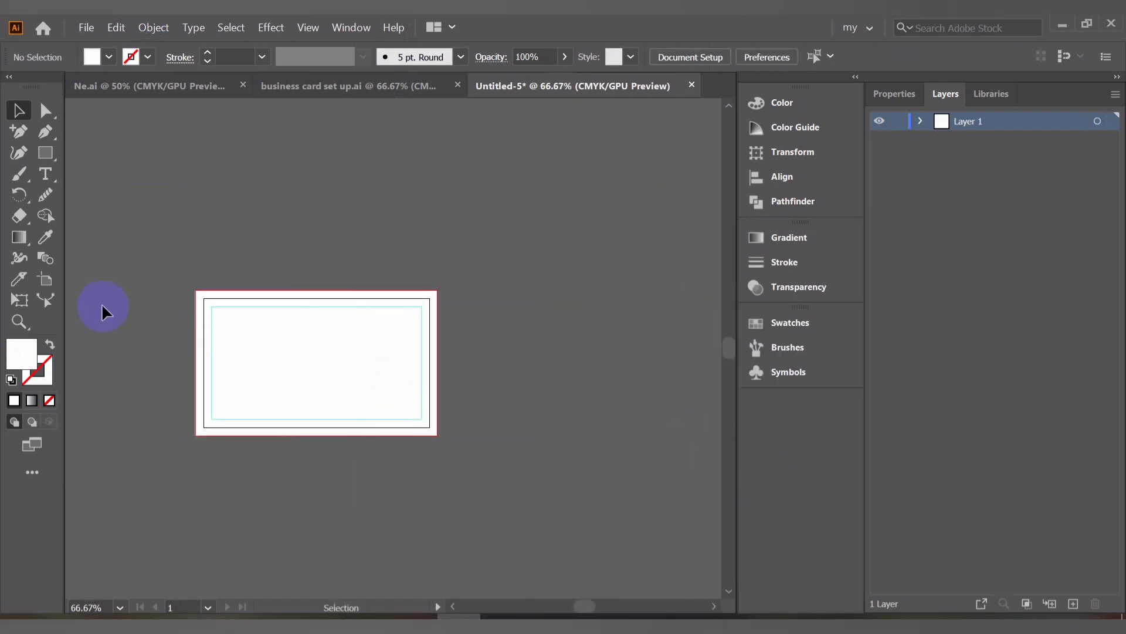
{"action": "left_click", "coordinate": [48, 283]}
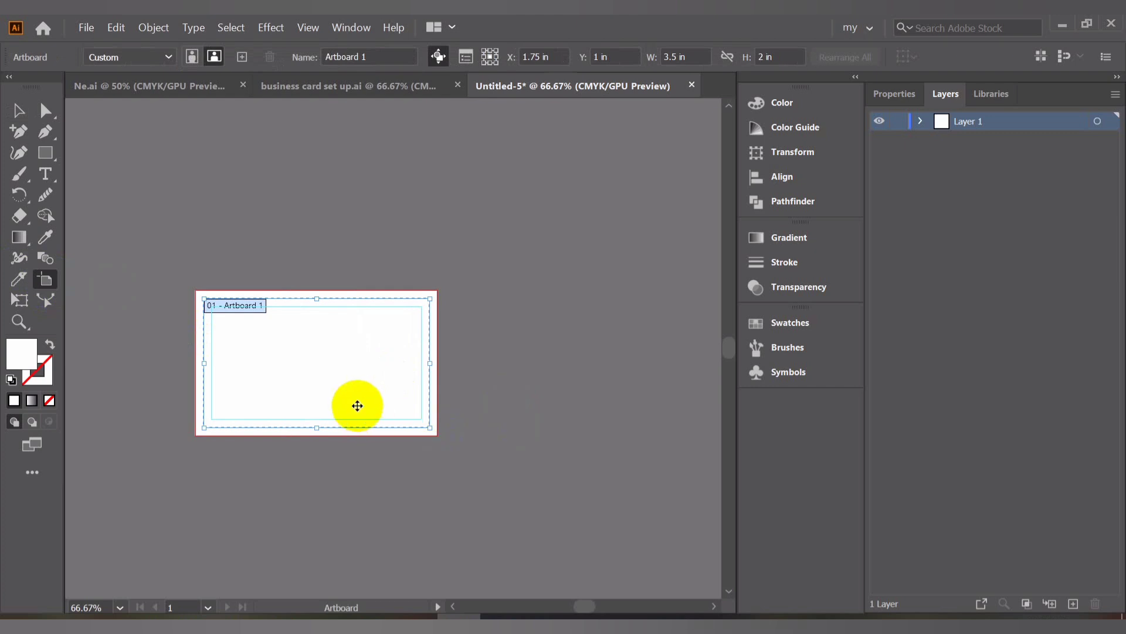
{"action": "left_click_drag", "start_coordinate": [343, 370], "coordinate": [624, 367]}
{"action": "left_click", "coordinate": [14, 111]}
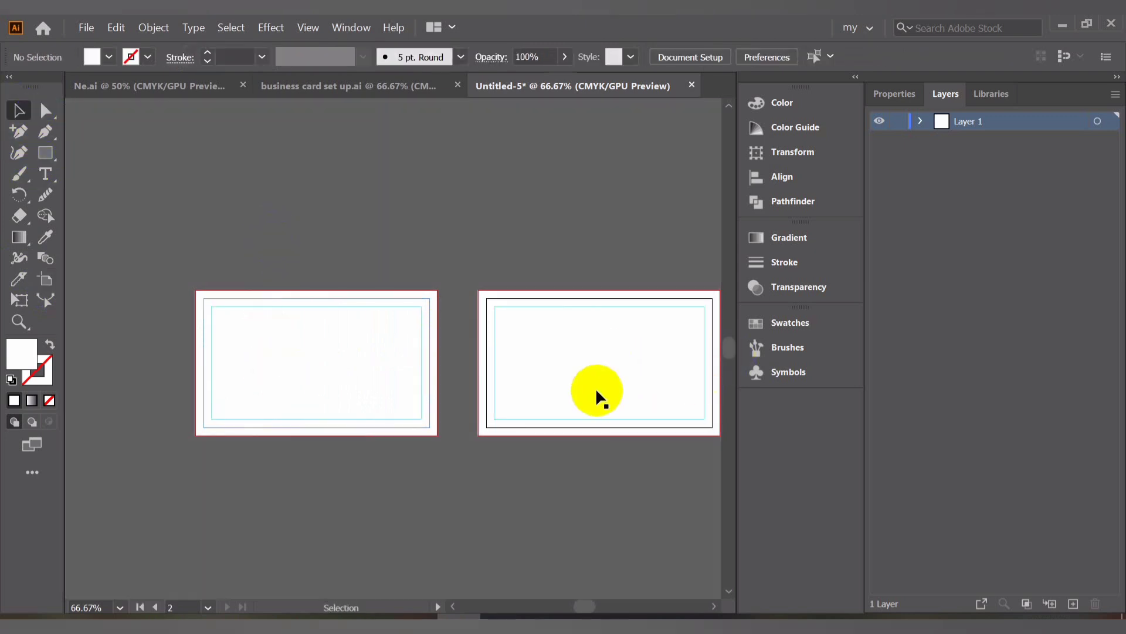
Draw a large circle with the Ellipse tool around the first card's upper-right area, extending past its top edge
{"action": "key", "text": "space"}
{"action": "left_click_drag", "start_coordinate": [591, 383], "coordinate": [541, 343]}
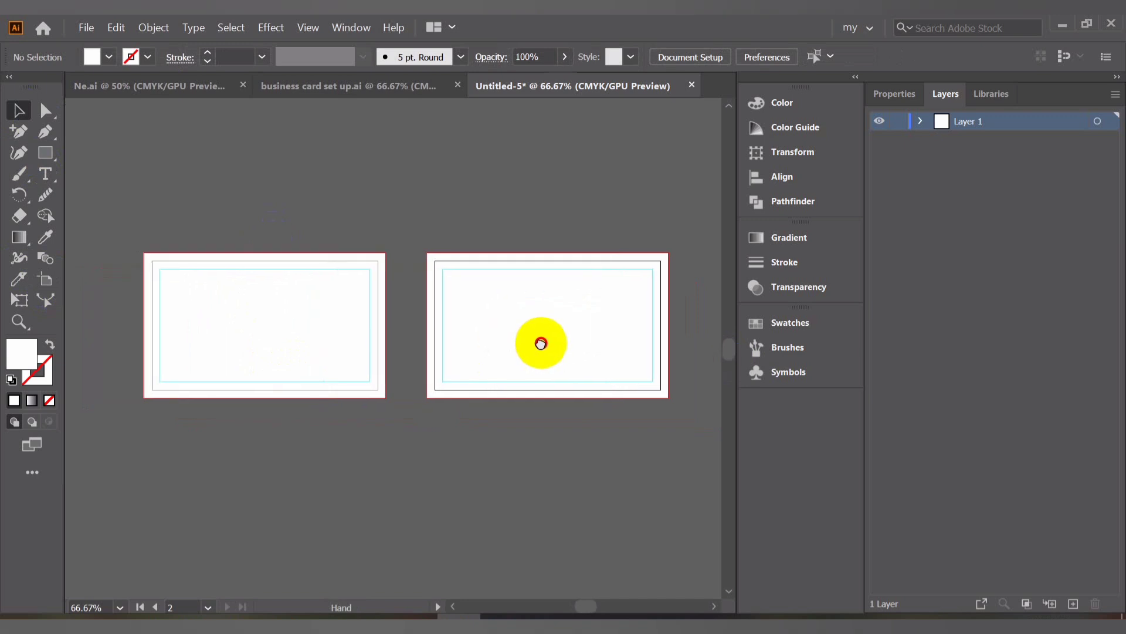
{"action": "scroll", "coordinate": [515, 328], "scroll_direction": "up", "scroll_amount": 1}
{"action": "scroll", "coordinate": [515, 329], "scroll_direction": "down", "scroll_amount": 1}
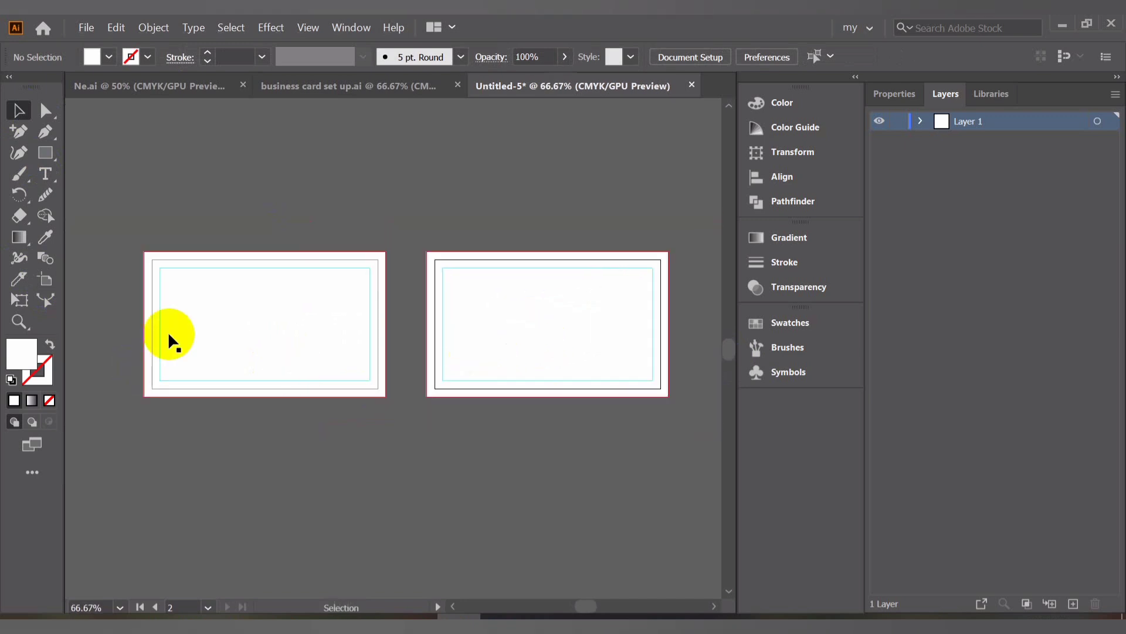
{"action": "key", "text": "space"}
{"action": "left_click_drag", "start_coordinate": [269, 264], "coordinate": [377, 261]}
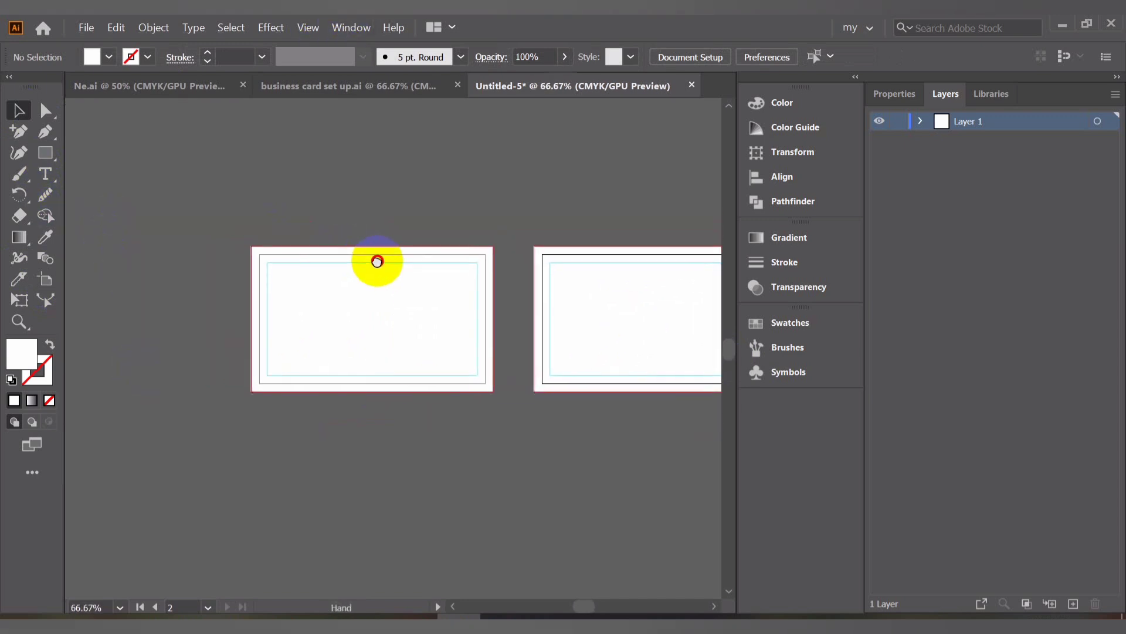
{"action": "scroll", "coordinate": [367, 268], "scroll_direction": "up", "scroll_amount": 2}
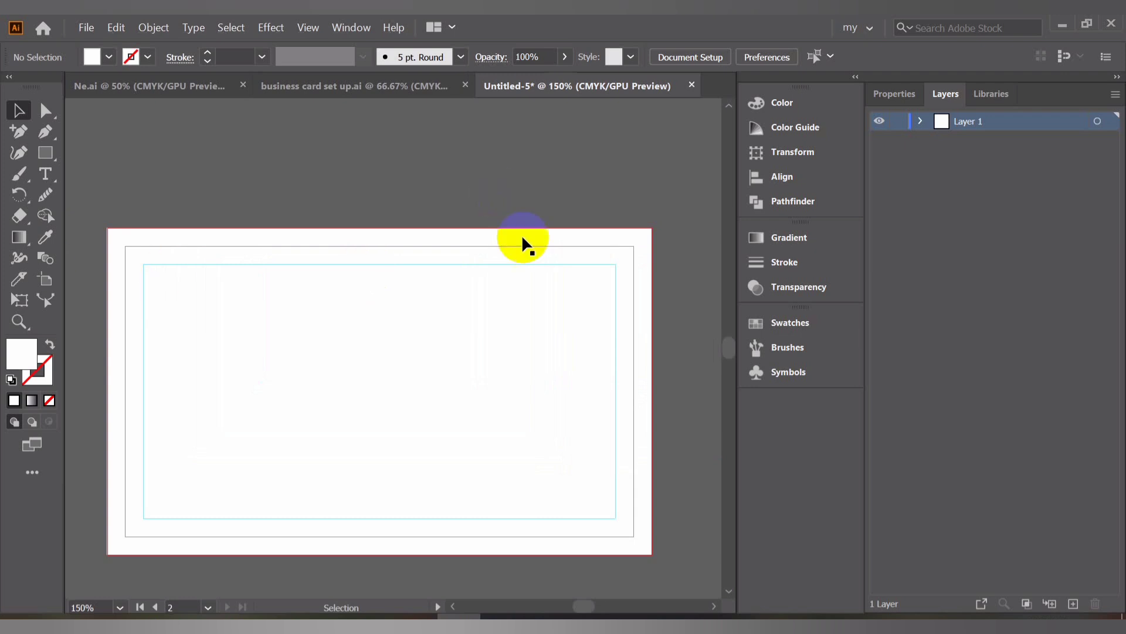
{"action": "scroll", "coordinate": [523, 243], "scroll_direction": "down", "scroll_amount": 1}
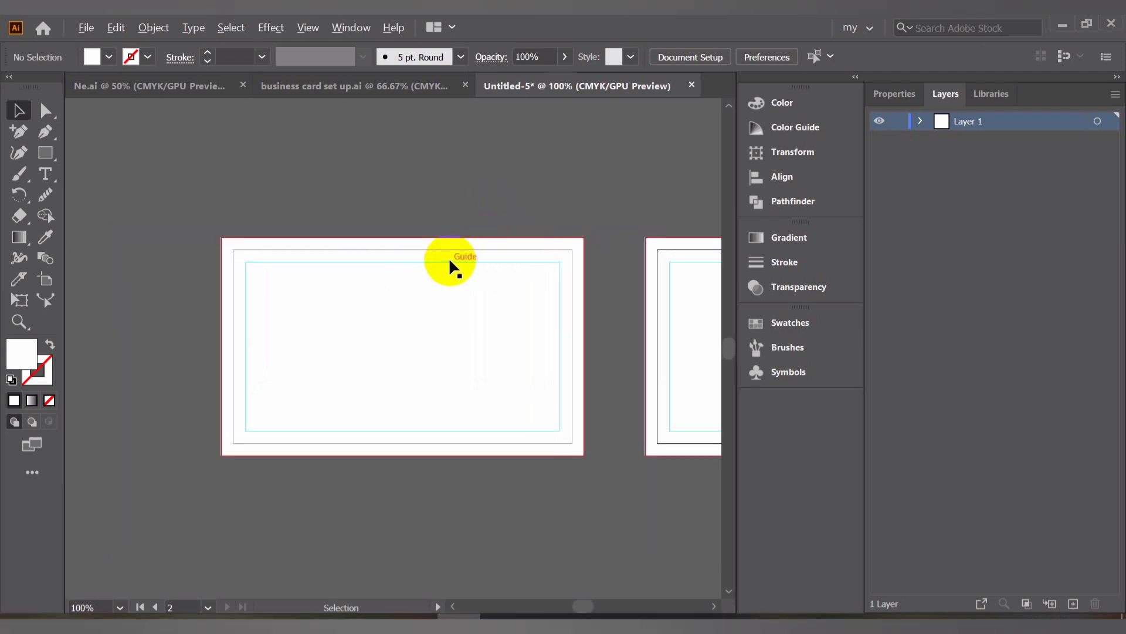
{"action": "left_click", "coordinate": [44, 166]}
{"action": "left_click", "coordinate": [151, 175]}
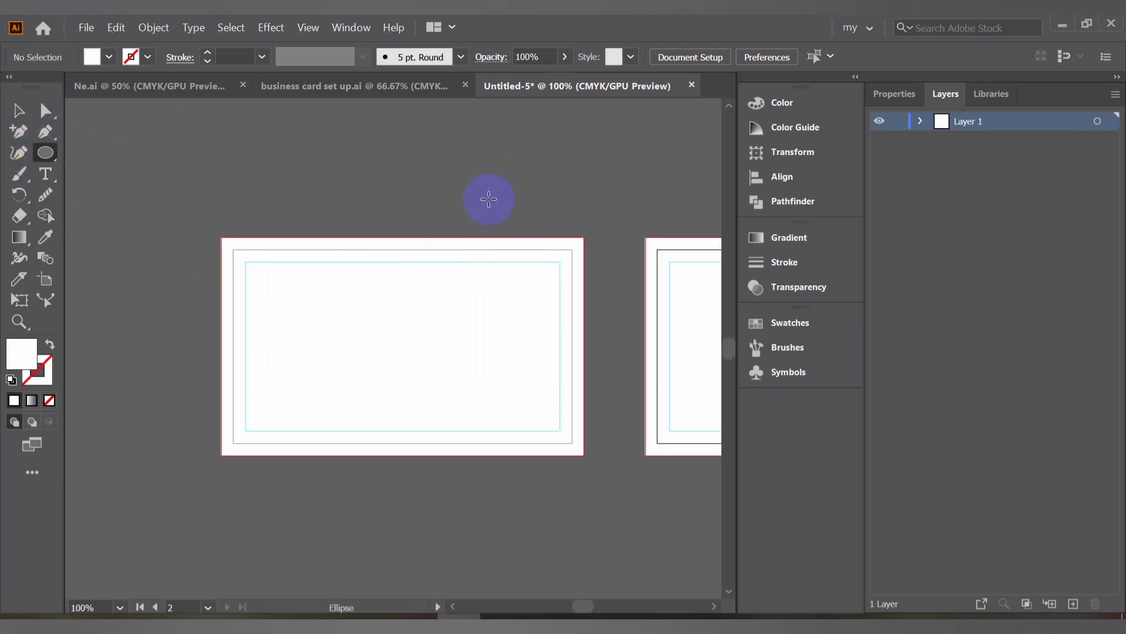
{"action": "left_click_drag", "start_coordinate": [488, 199], "coordinate": [628, 403]}
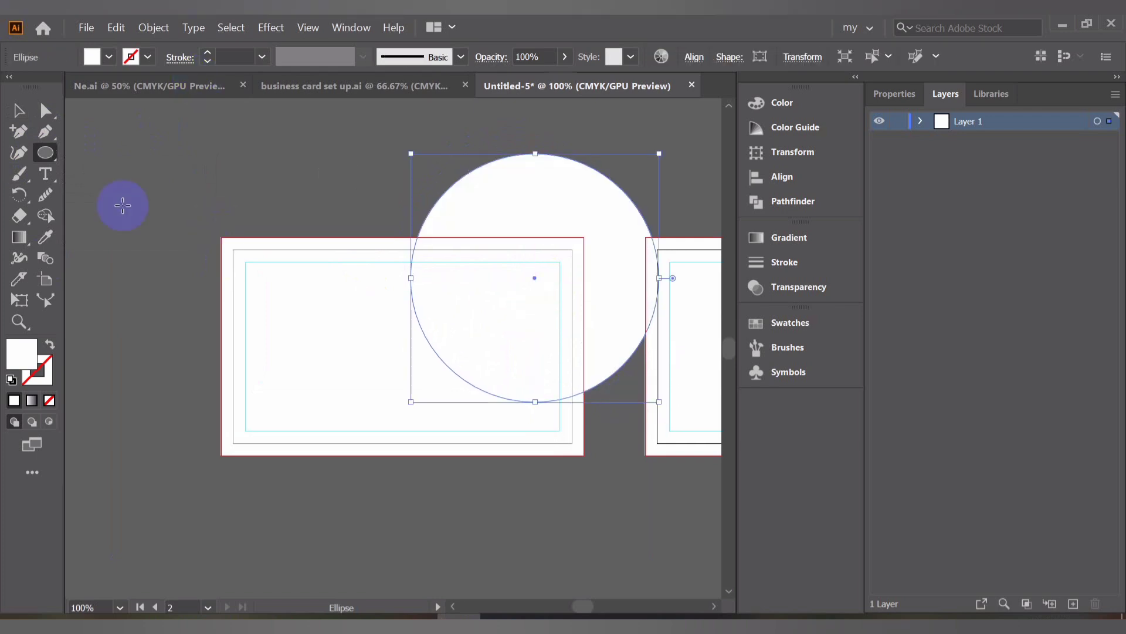
Fill the circle with black
{"action": "left_click", "coordinate": [19, 110]}
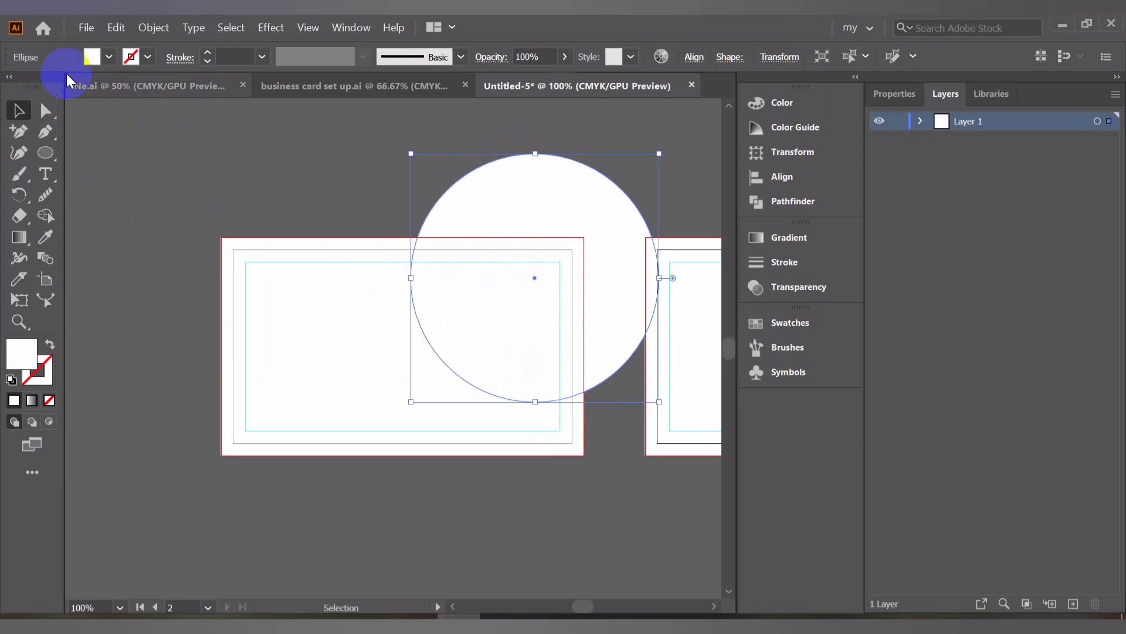
{"action": "left_click", "coordinate": [96, 59]}
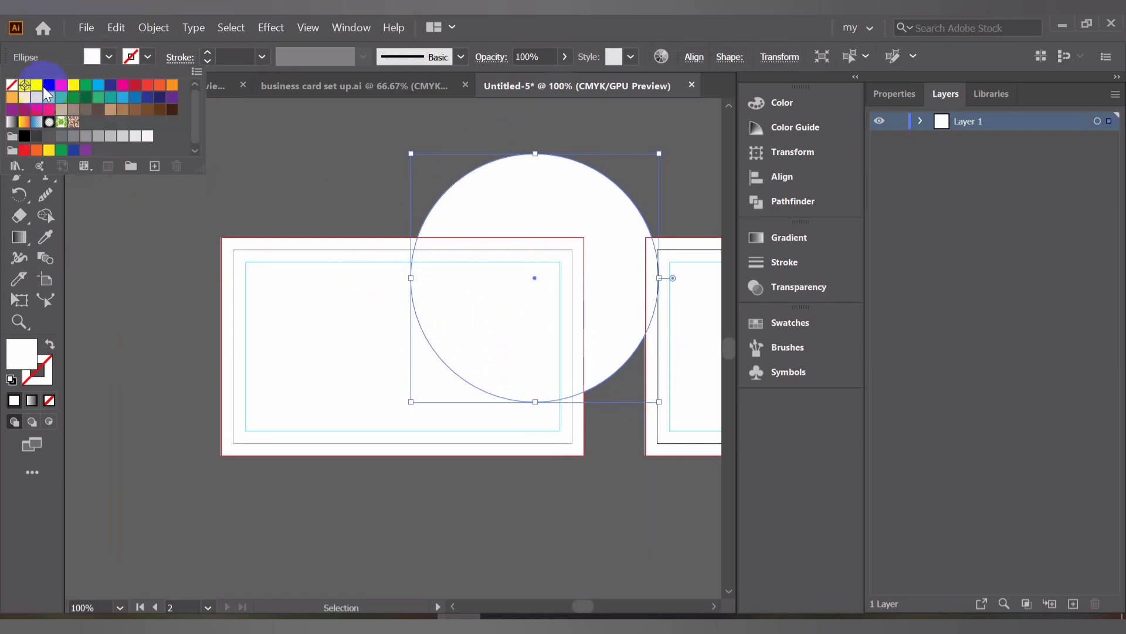
{"action": "left_click", "coordinate": [49, 85]}
{"action": "left_click", "coordinate": [261, 170]}
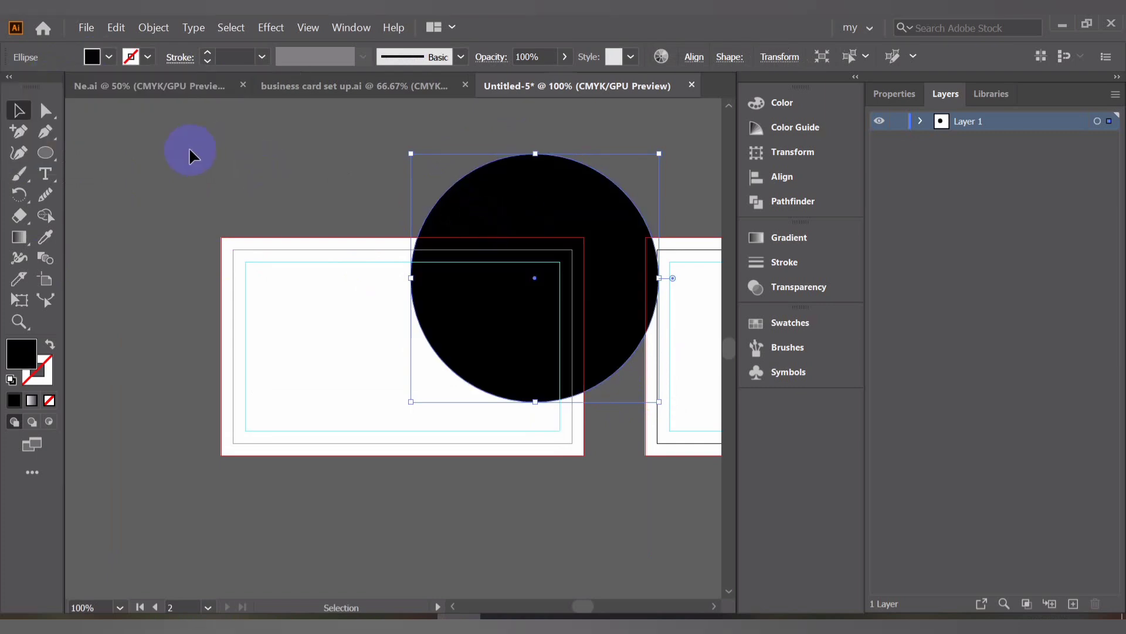
{"action": "left_click", "coordinate": [325, 185]}
{"action": "left_click", "coordinate": [572, 236]}
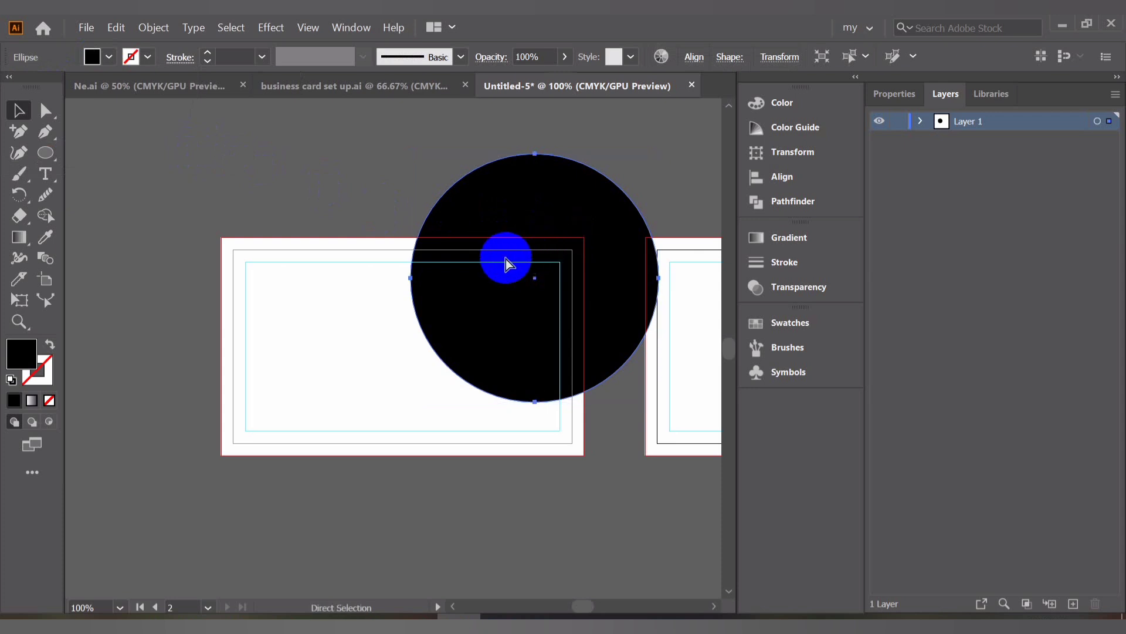
{"action": "key", "text": "v"}
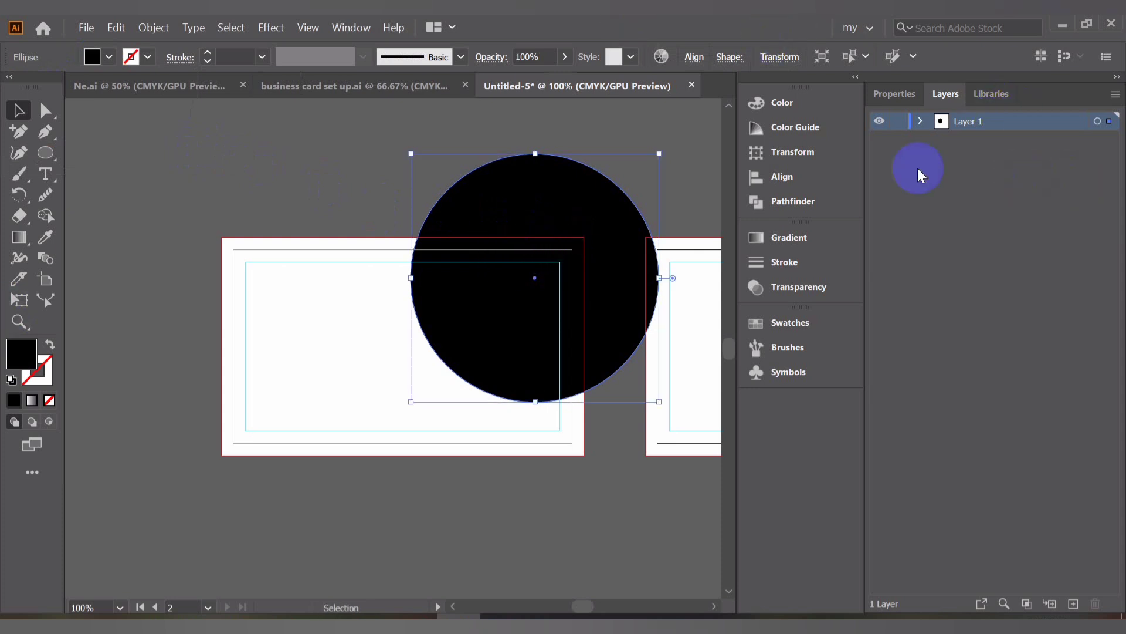
Change the fill of the front circle copy to a light gray swatch
{"action": "left_click", "coordinate": [920, 121]}
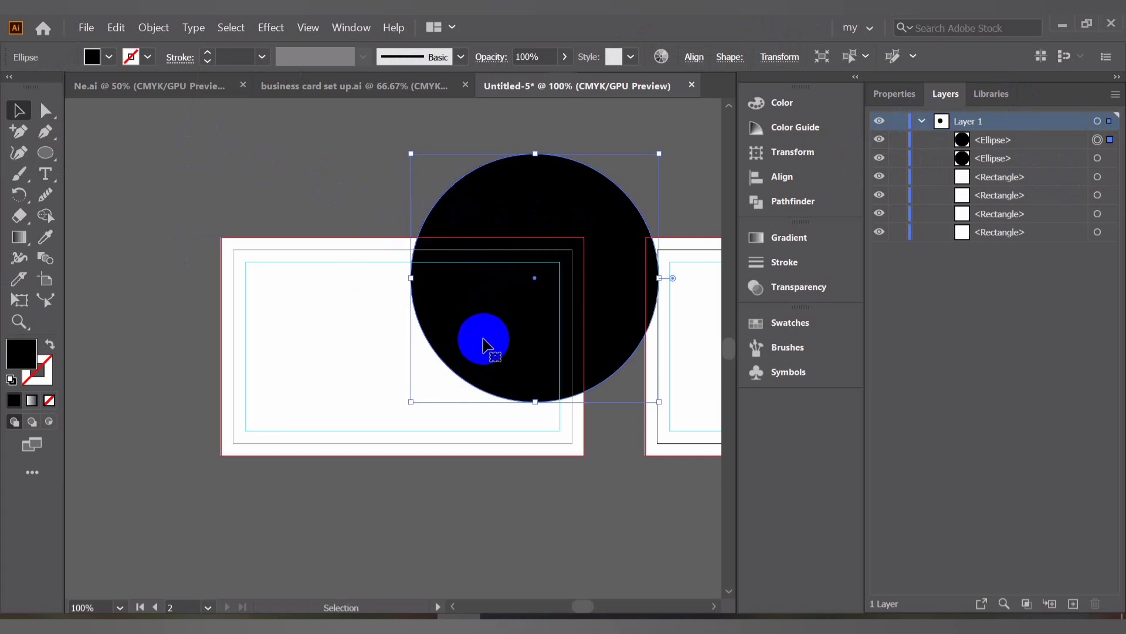
{"action": "scroll", "coordinate": [483, 342], "scroll_direction": "up", "scroll_amount": 2}
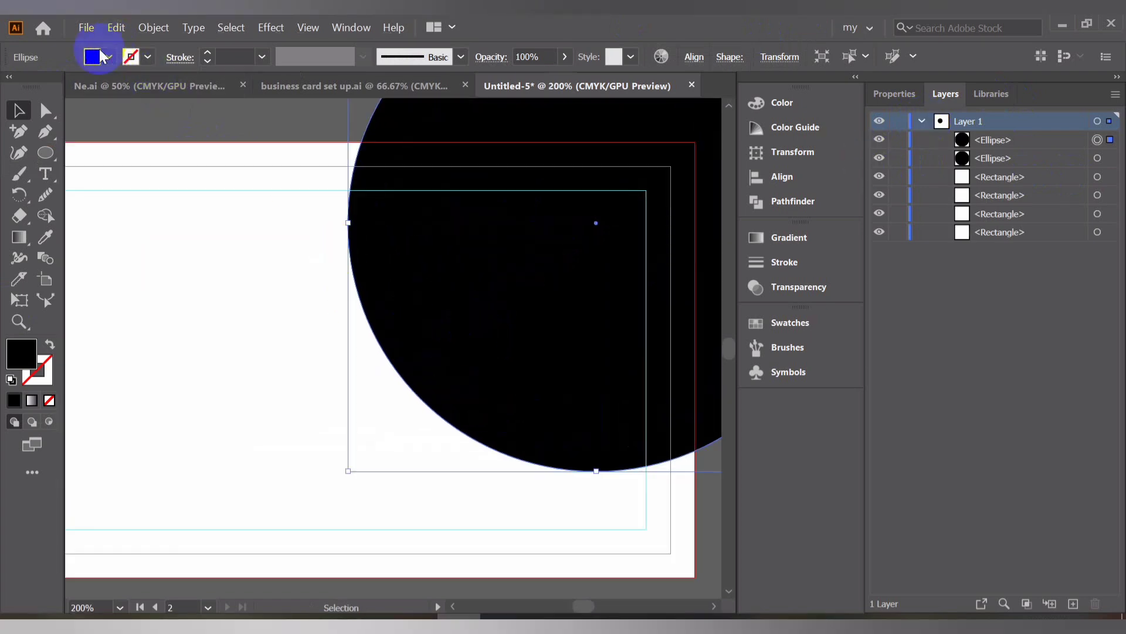
{"action": "left_click", "coordinate": [98, 57]}
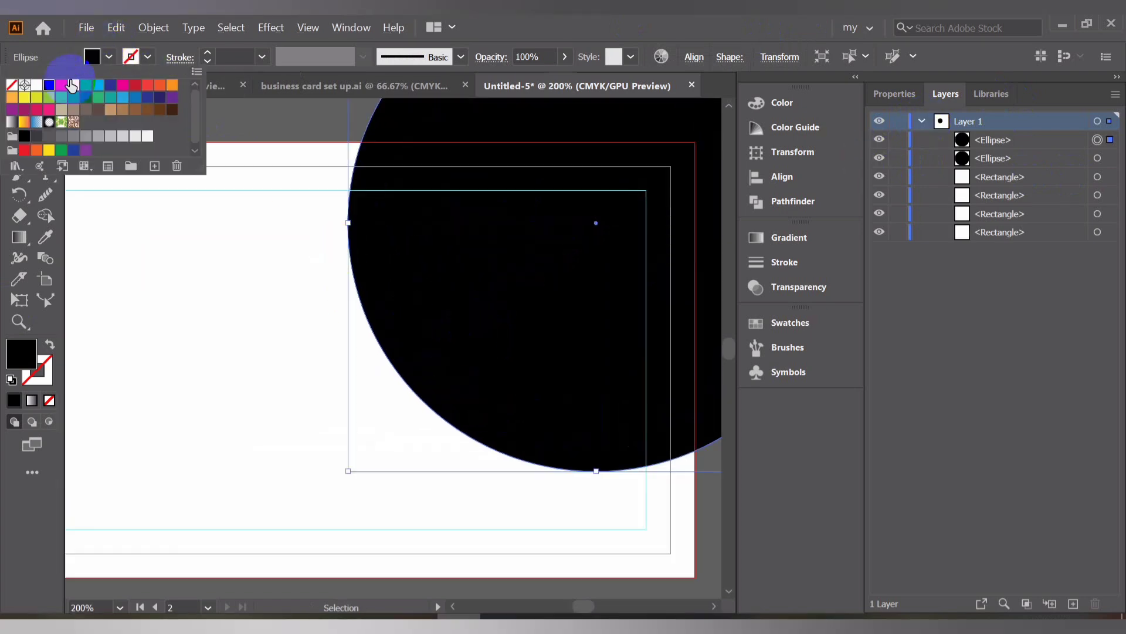
{"action": "left_click", "coordinate": [36, 85]}
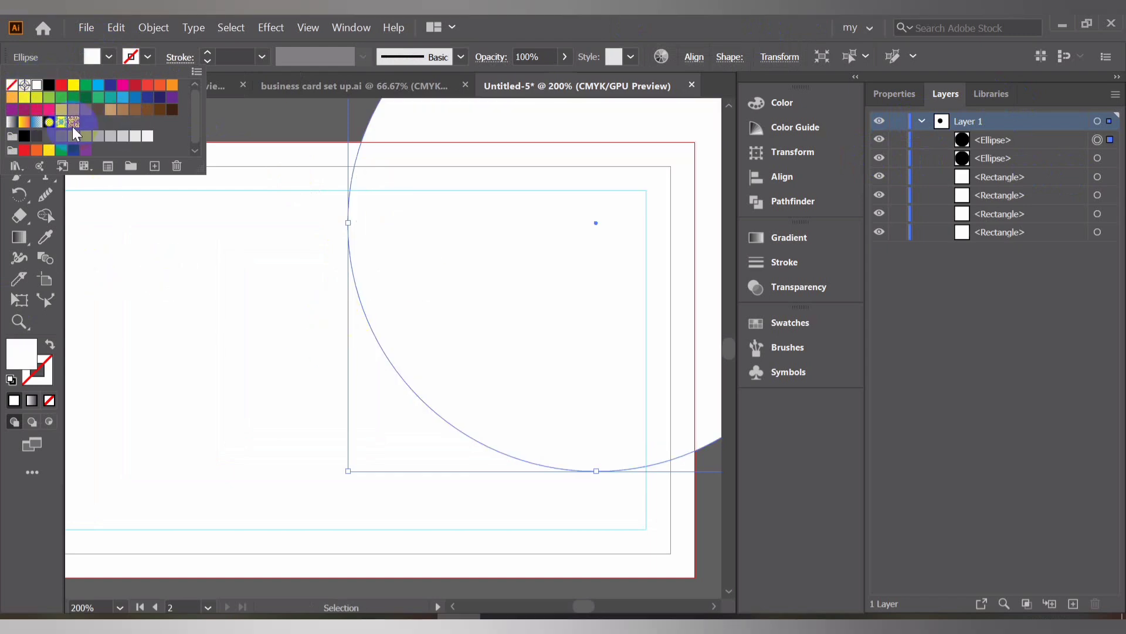
{"action": "left_click", "coordinate": [135, 136]}
{"action": "left_click", "coordinate": [281, 300]}
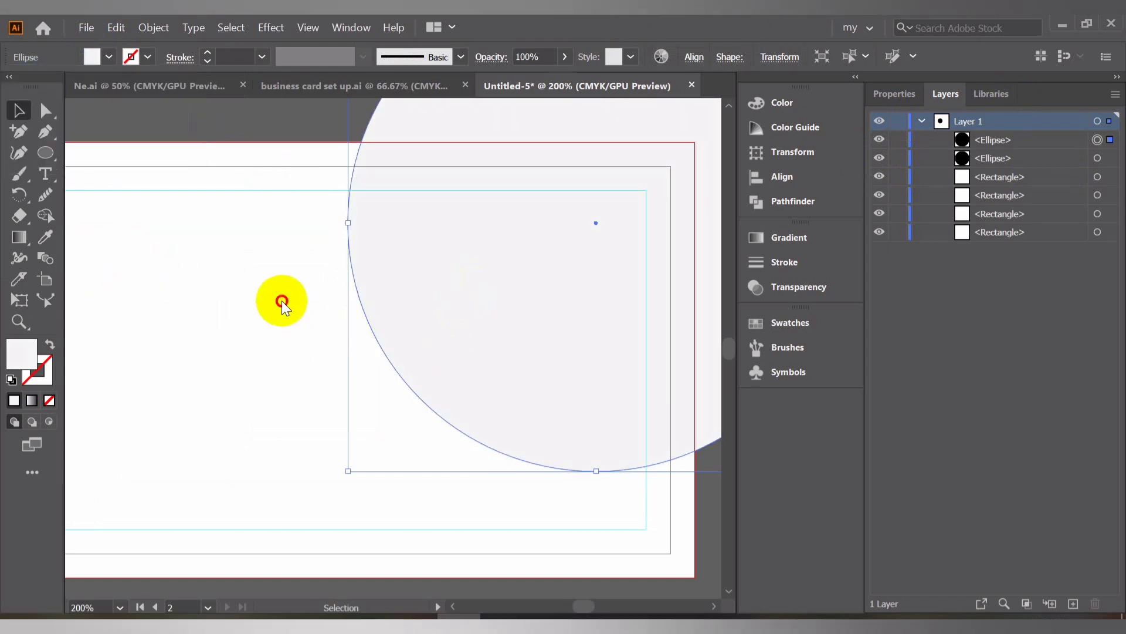
Shift the light gray circle slightly left and send it backward behind the black circle
{"action": "left_click_drag", "start_coordinate": [449, 258], "coordinate": [434, 252]}
{"action": "key", "text": "a"}
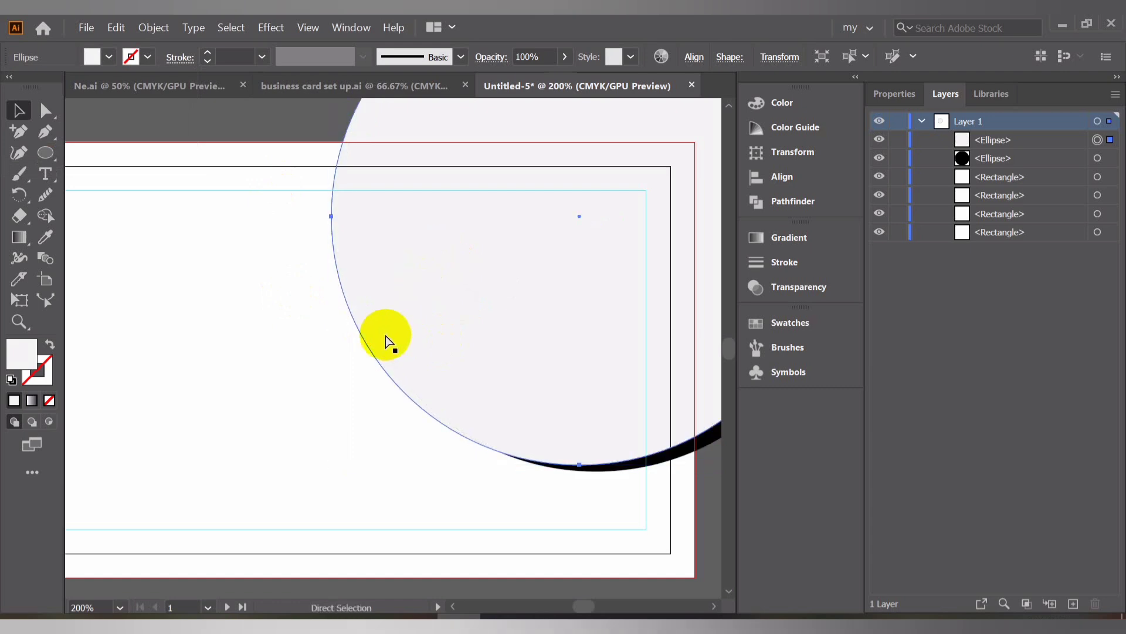
{"action": "key", "text": "ctrl+bracketleft"}
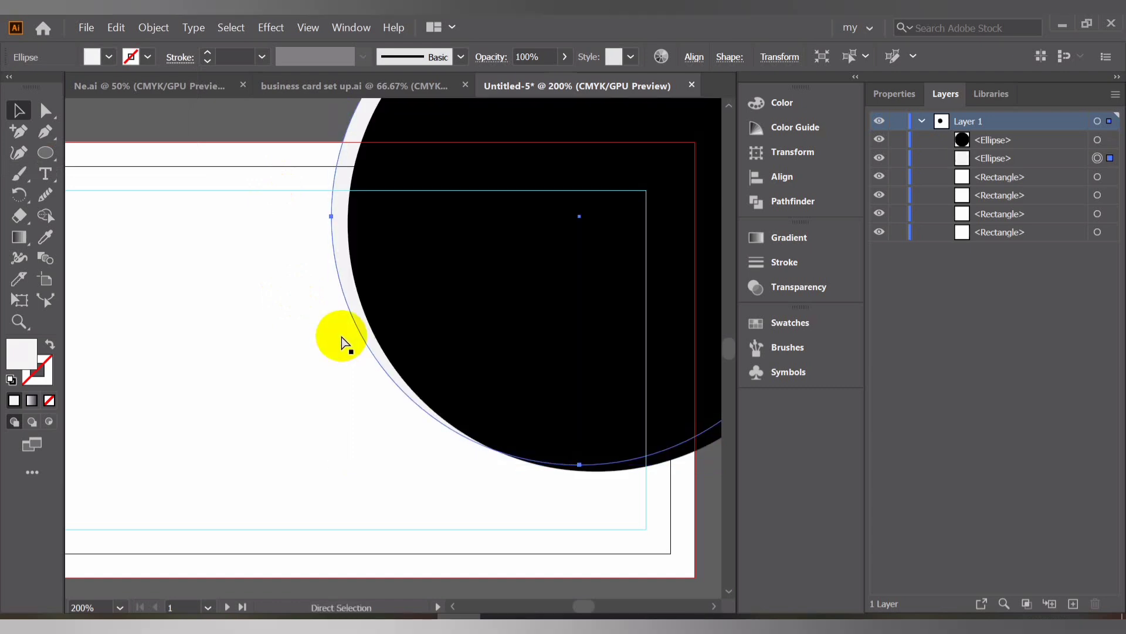
{"action": "key", "text": "v"}
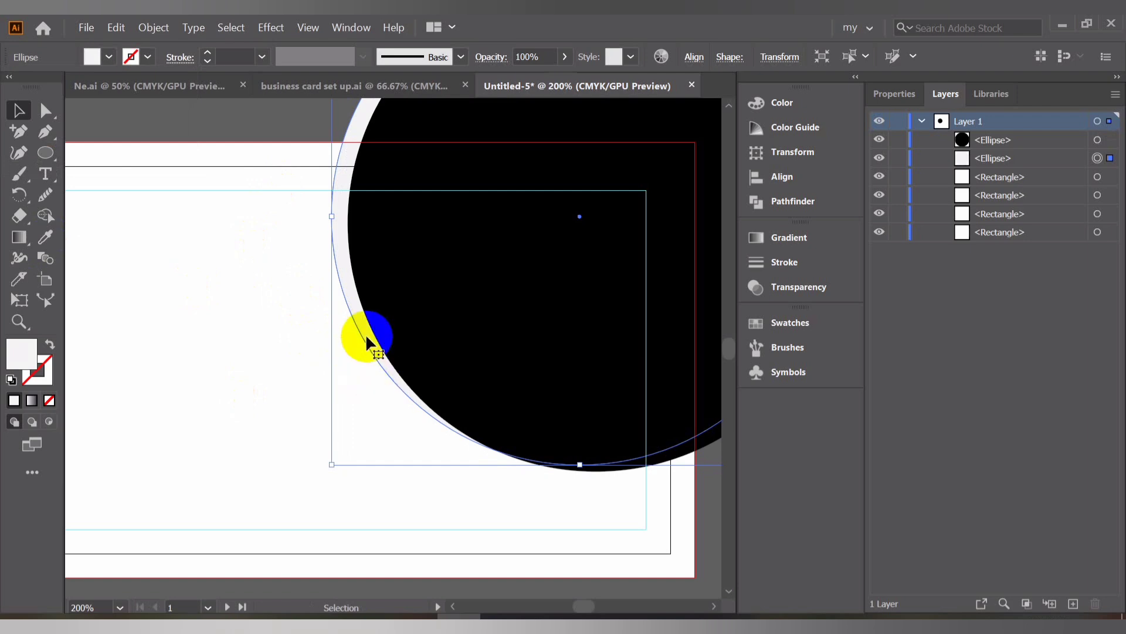
{"action": "left_click_drag", "start_coordinate": [365, 337], "coordinate": [364, 342]}
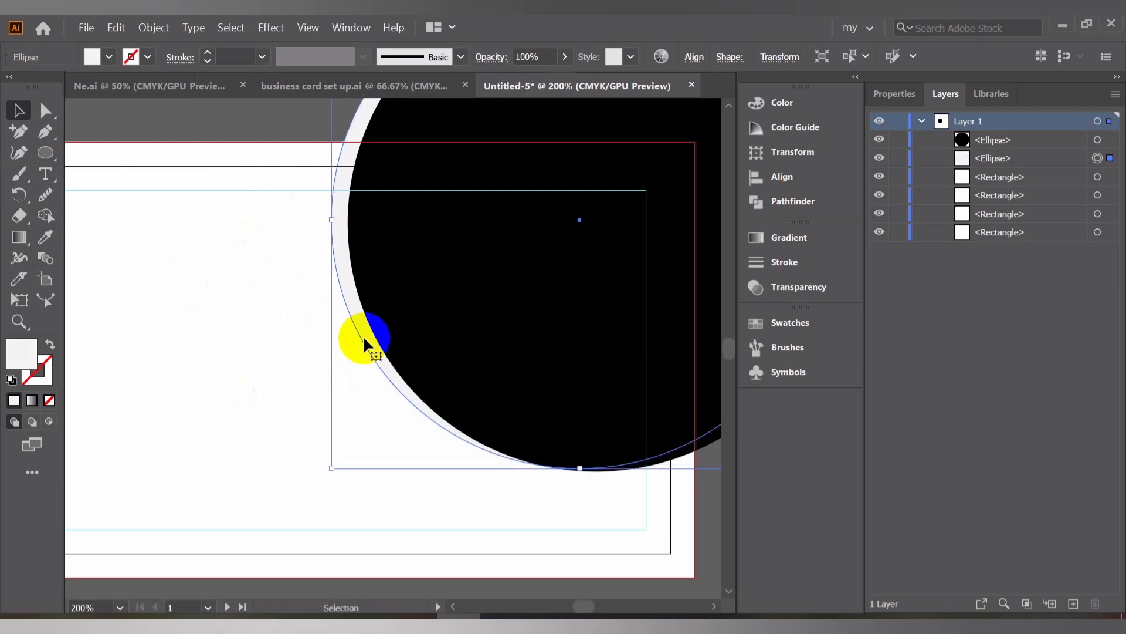
Copy the light gray circle, paste it in front, and move the copy a little further left
{"action": "key", "text": "a"}
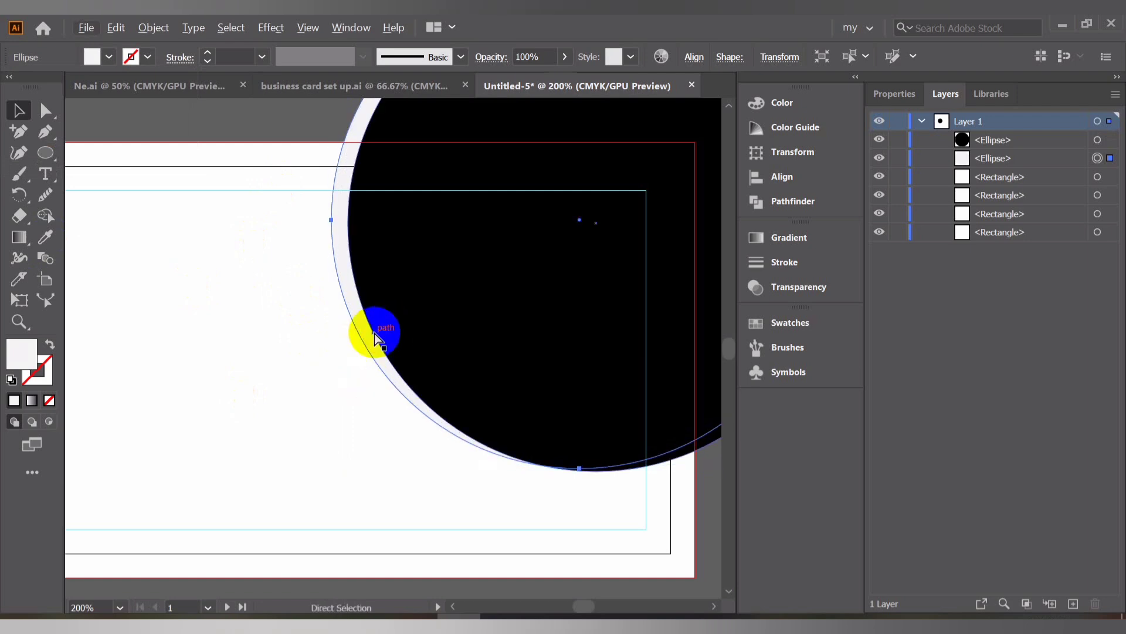
{"action": "key", "text": "ctrl+c"}
{"action": "key", "text": "ctrl+f"}
{"action": "key", "text": "v"}
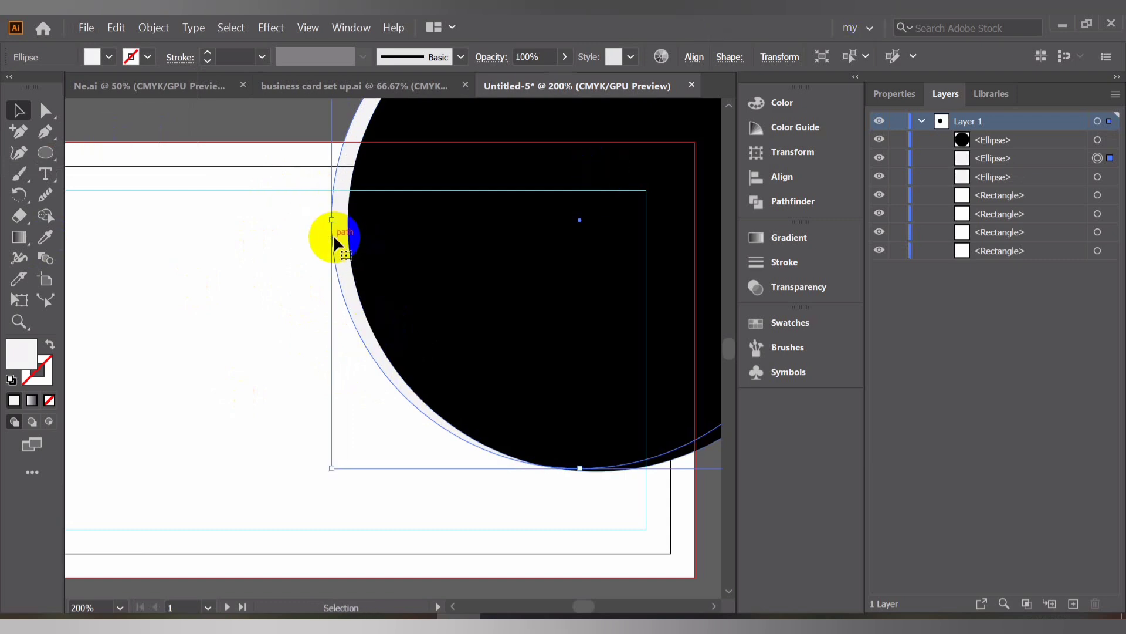
{"action": "left_click_drag", "start_coordinate": [339, 236], "coordinate": [322, 233]}
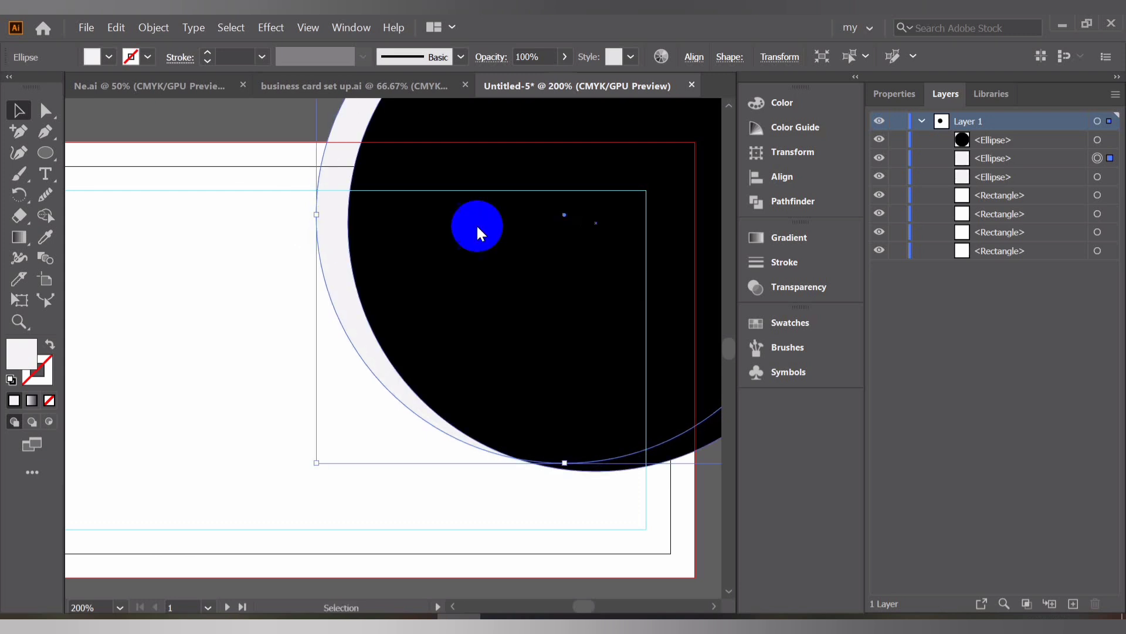
Fill the new circle copy with a darker gray and send it behind the lighter circle
{"action": "left_click", "coordinate": [96, 59]}
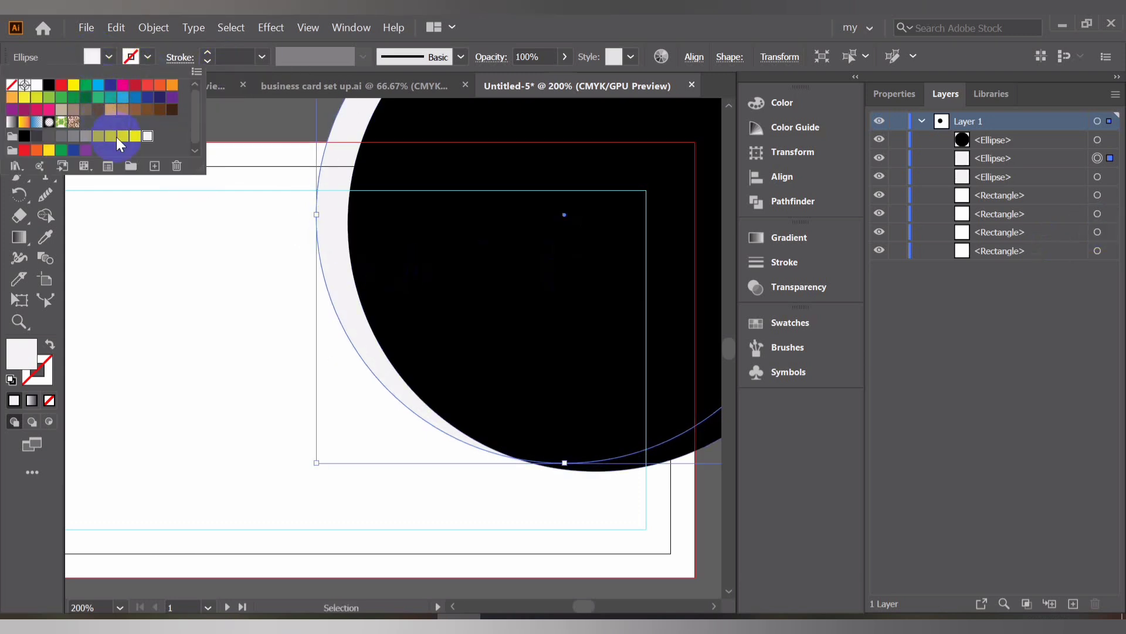
{"action": "left_click", "coordinate": [123, 137]}
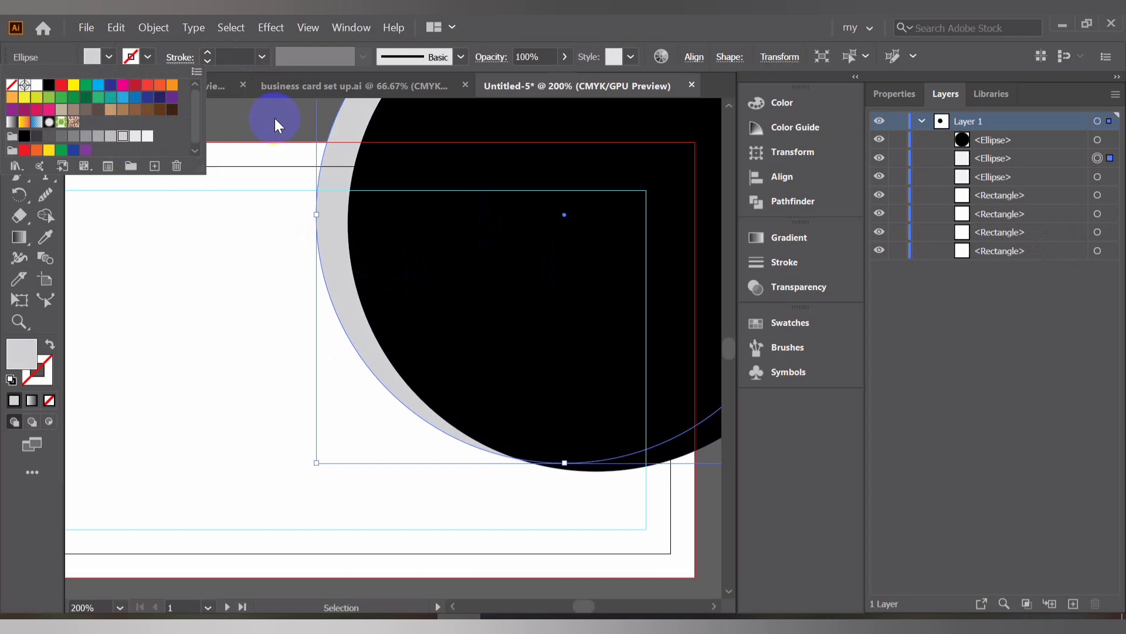
{"action": "left_click", "coordinate": [214, 139]}
{"action": "key", "text": "ctrl+bracketleft"}
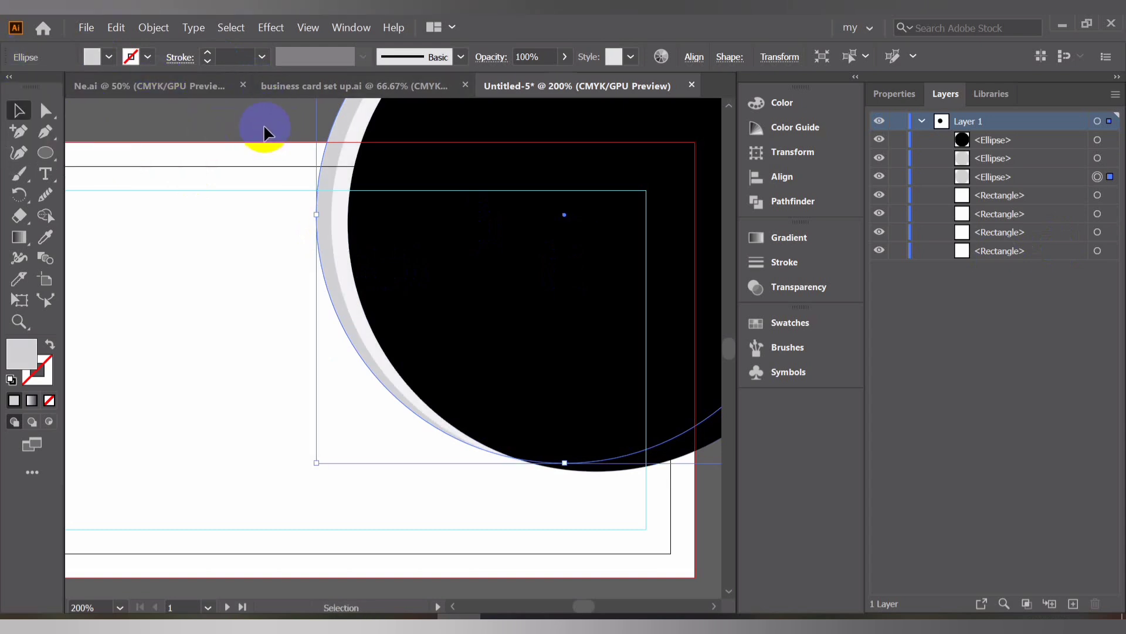
Lighten the fill of the middle gray circle and deselect it
{"action": "left_click", "coordinate": [342, 186]}
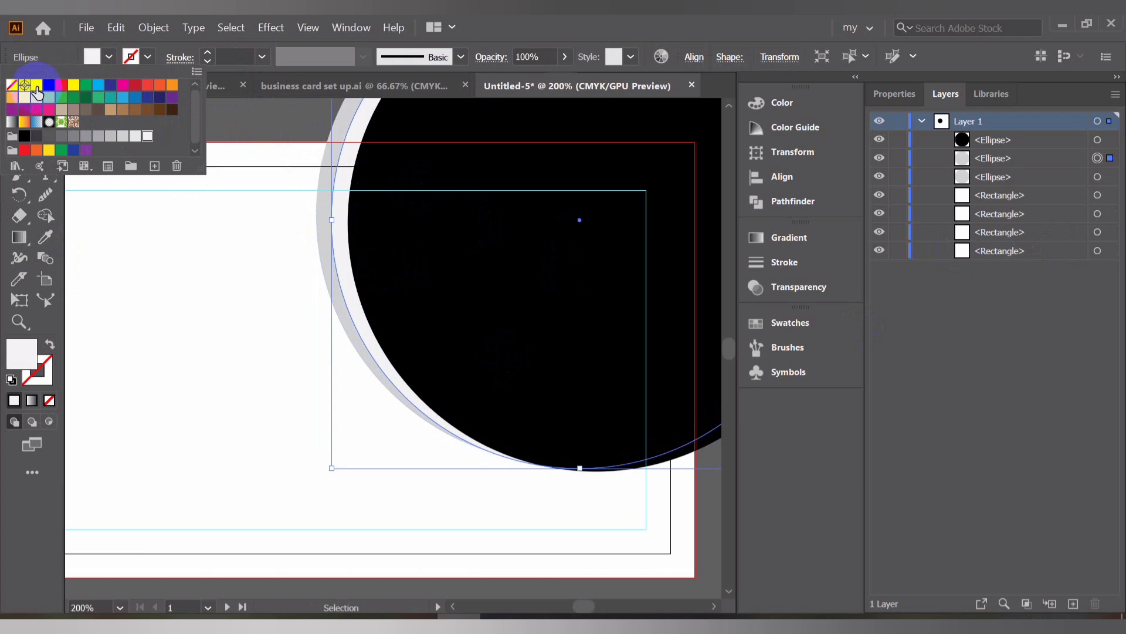
{"action": "left_click", "coordinate": [167, 253]}
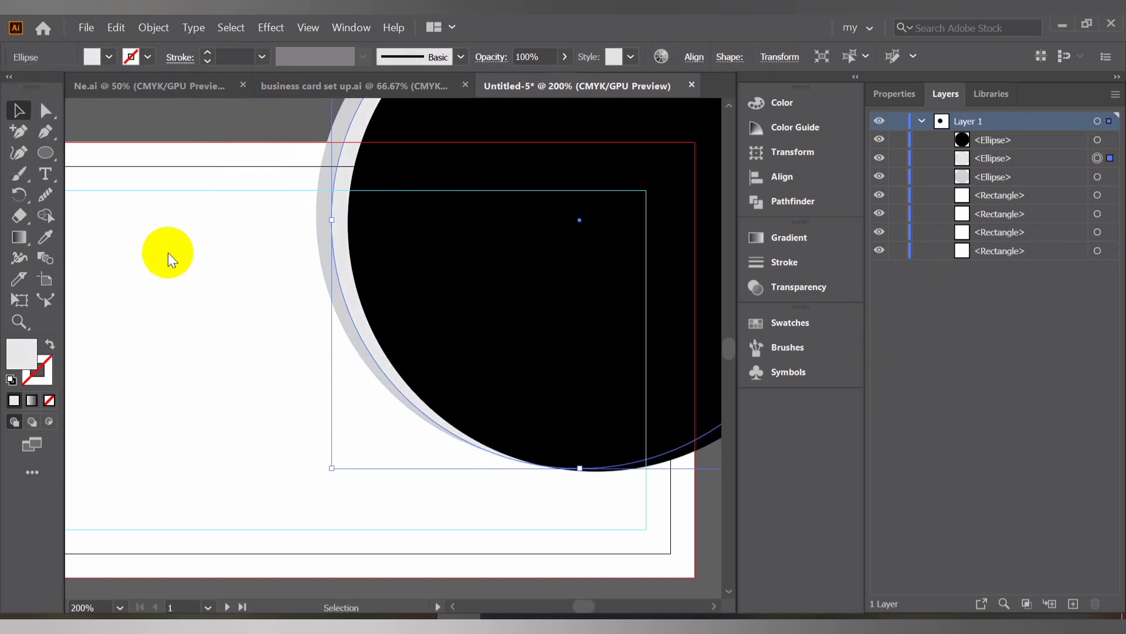
{"action": "left_click", "coordinate": [175, 117]}
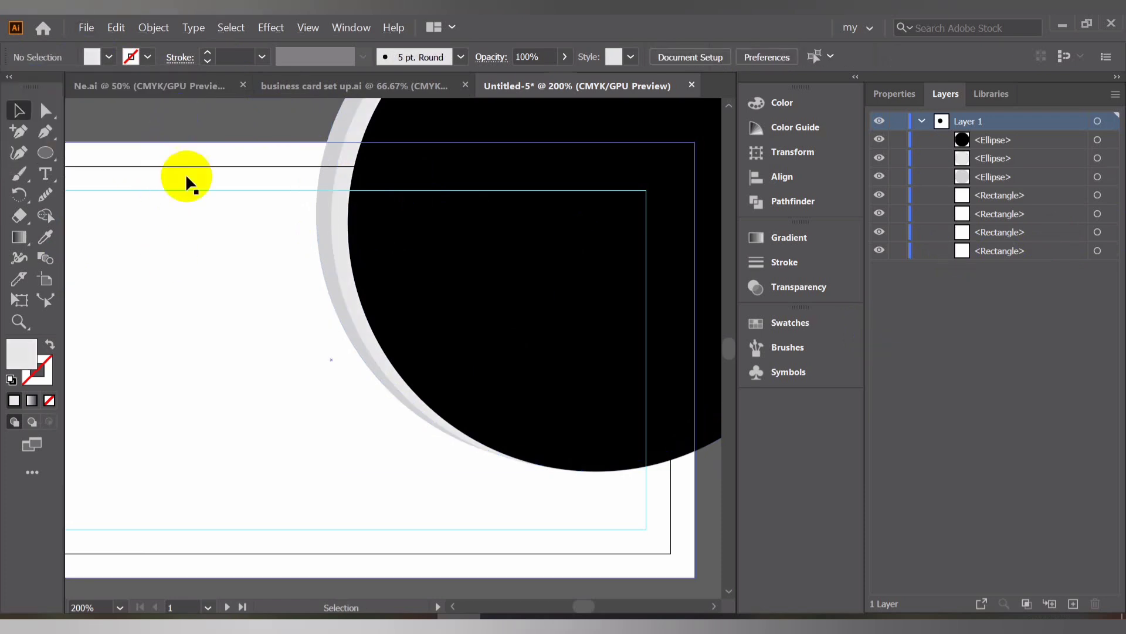
With the Pen tool, place a starting anchor on the circles' lower-left edge inside the first card
{"action": "scroll", "coordinate": [213, 254], "scroll_direction": "down", "scroll_amount": 4}
{"action": "scroll", "coordinate": [214, 254], "scroll_direction": "up", "scroll_amount": 2}
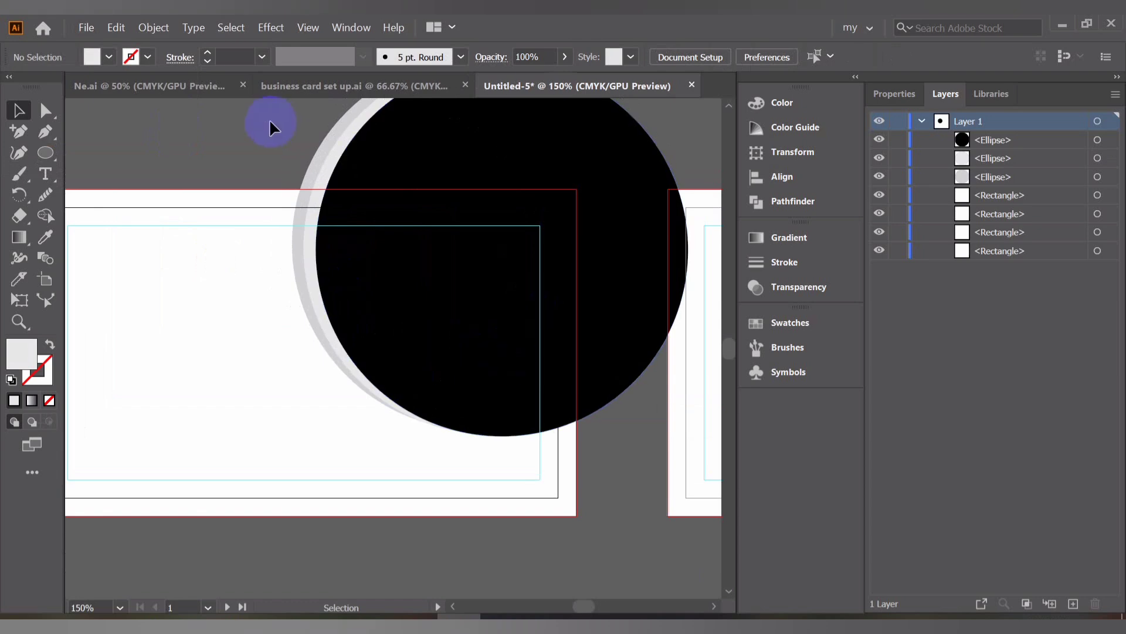
{"action": "scroll", "coordinate": [205, 142], "scroll_direction": "down", "scroll_amount": 2}
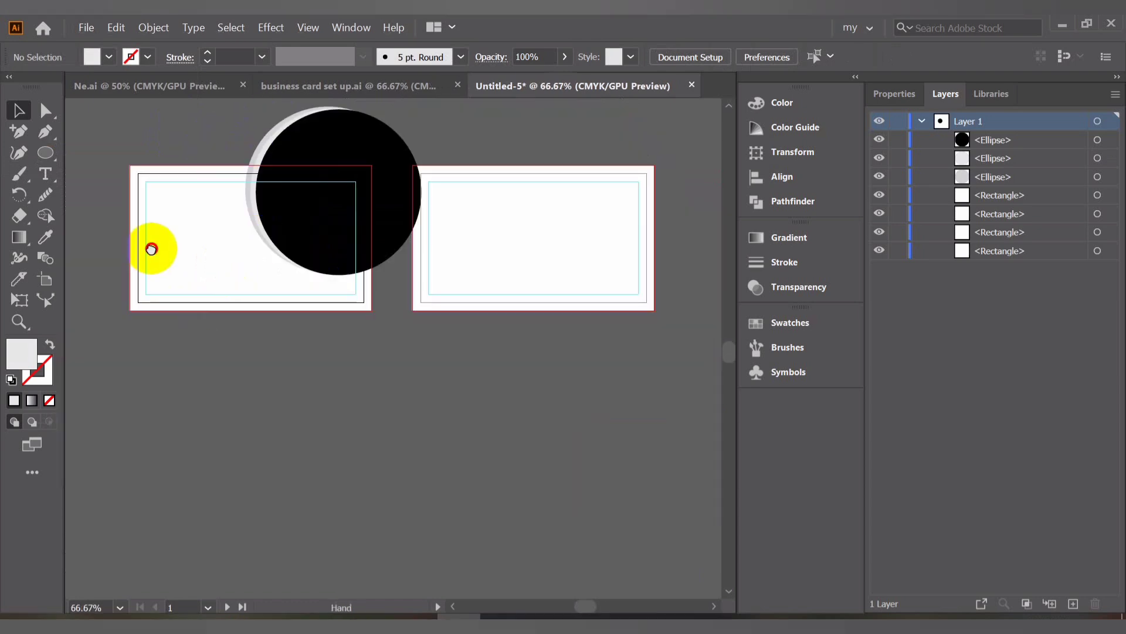
{"action": "left_click_drag", "start_coordinate": [150, 249], "coordinate": [234, 227]}
{"action": "left_click", "coordinate": [45, 131]}
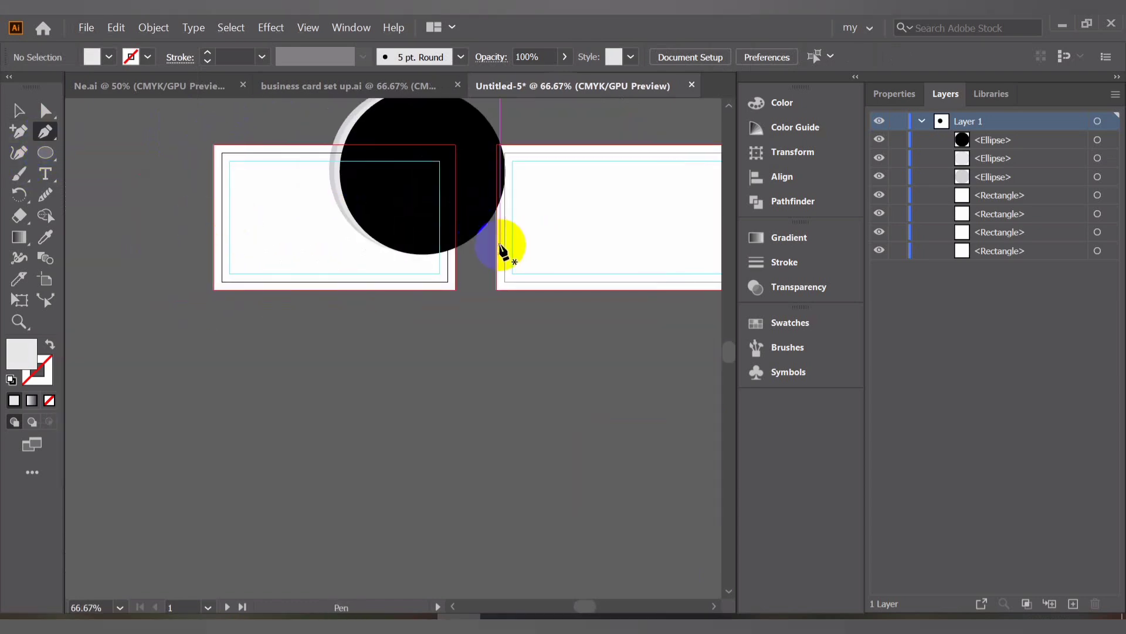
{"action": "scroll", "coordinate": [208, 240], "scroll_direction": "up", "scroll_amount": 1}
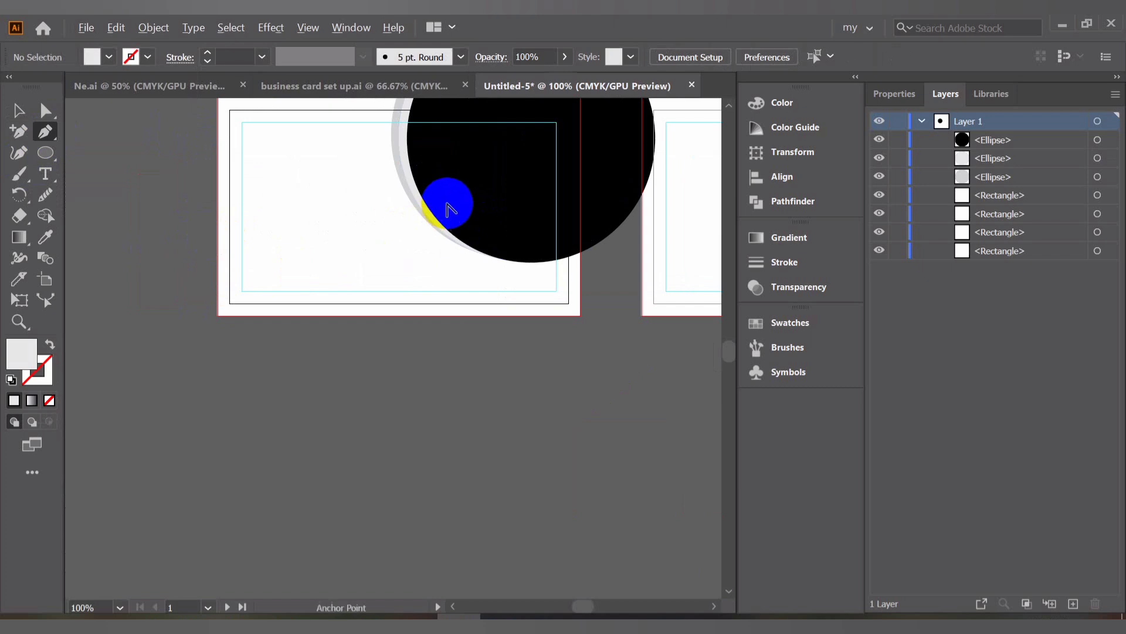
{"action": "scroll", "coordinate": [448, 205], "scroll_direction": "down", "scroll_amount": 1}
{"action": "scroll", "coordinate": [446, 190], "scroll_direction": "up", "scroll_amount": 3}
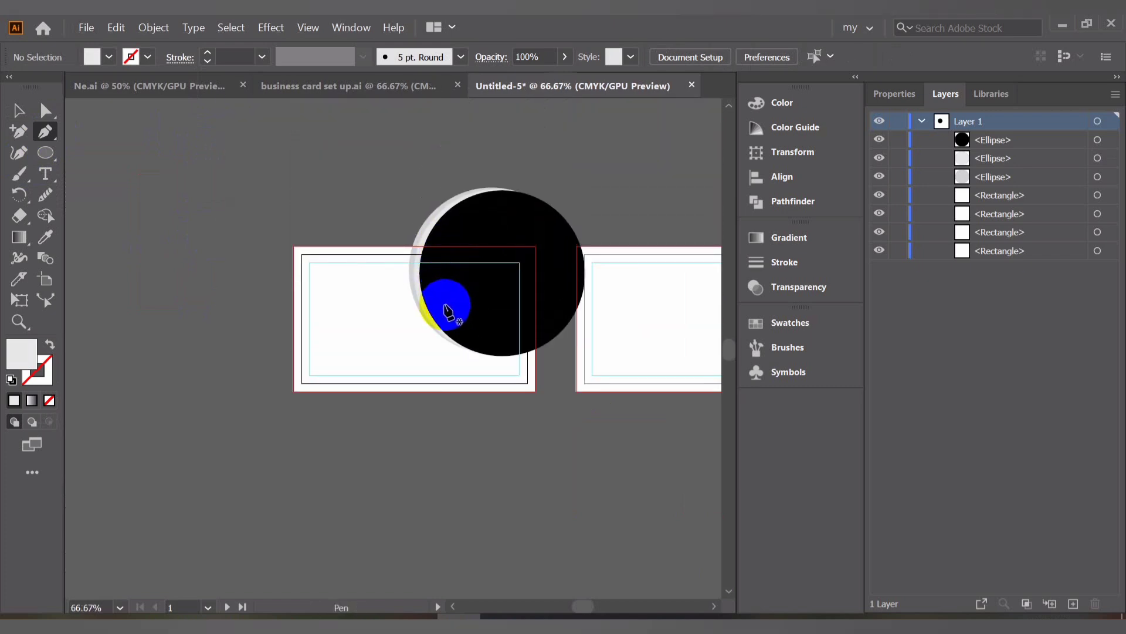
{"action": "left_click", "coordinate": [444, 306]}
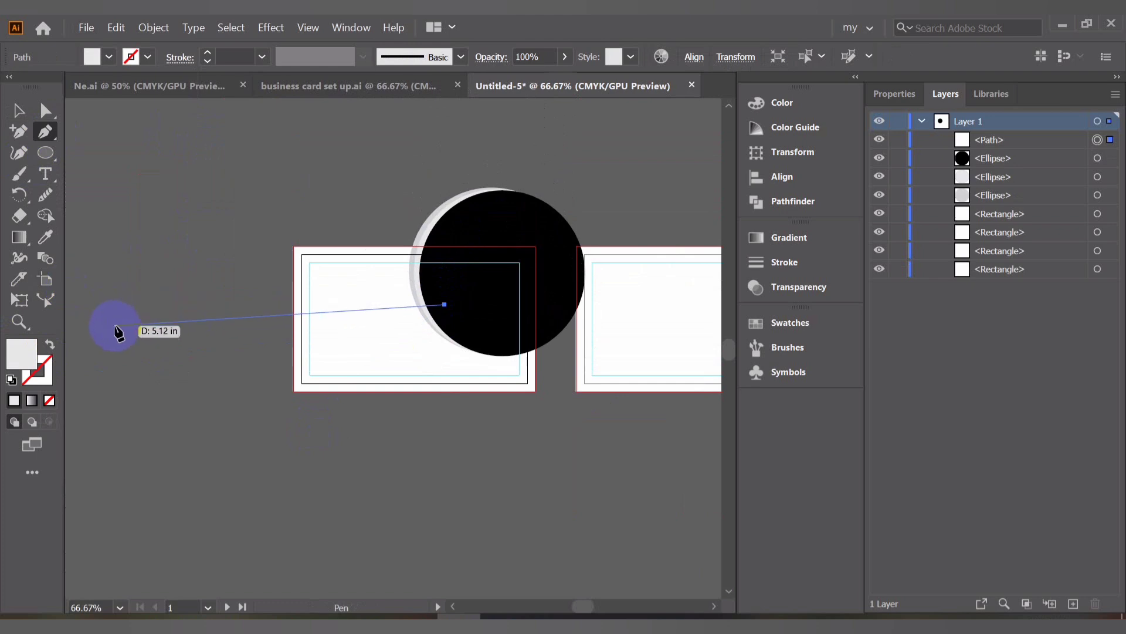
{"action": "scroll", "coordinate": [124, 329], "scroll_direction": "down", "scroll_amount": 1}
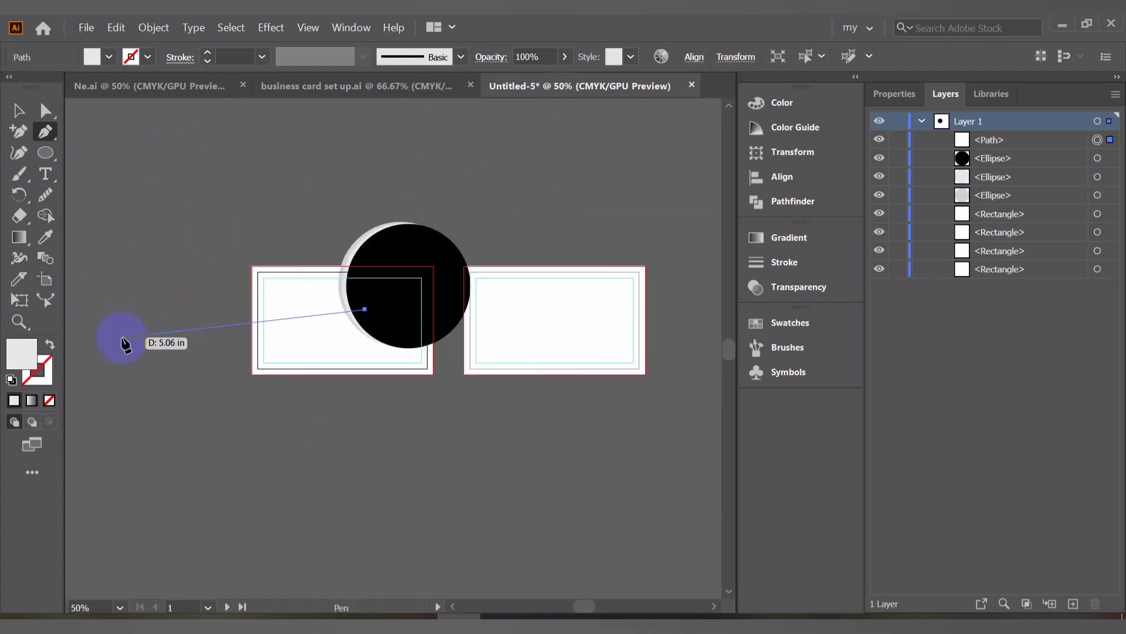
Add a curved anchor to the left of the card so the path sweeps under the circles, then remove its outgoing handle
{"action": "left_click_drag", "start_coordinate": [125, 336], "coordinate": [218, 282]}
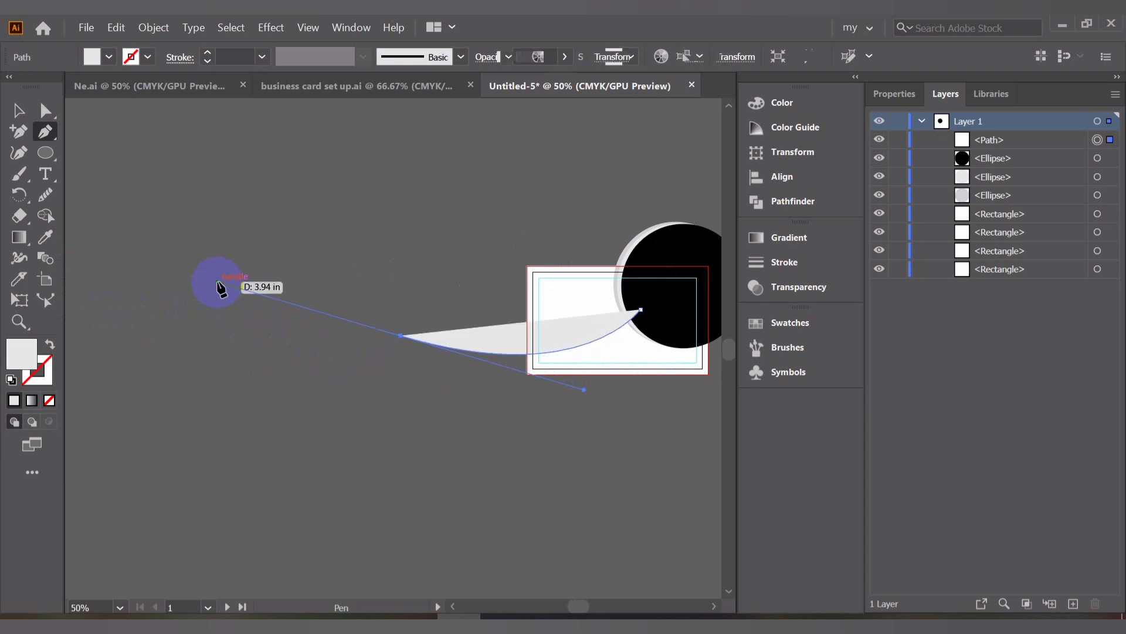
{"action": "key", "text": "ctrl+z"}
{"action": "left_click", "coordinate": [347, 281]}
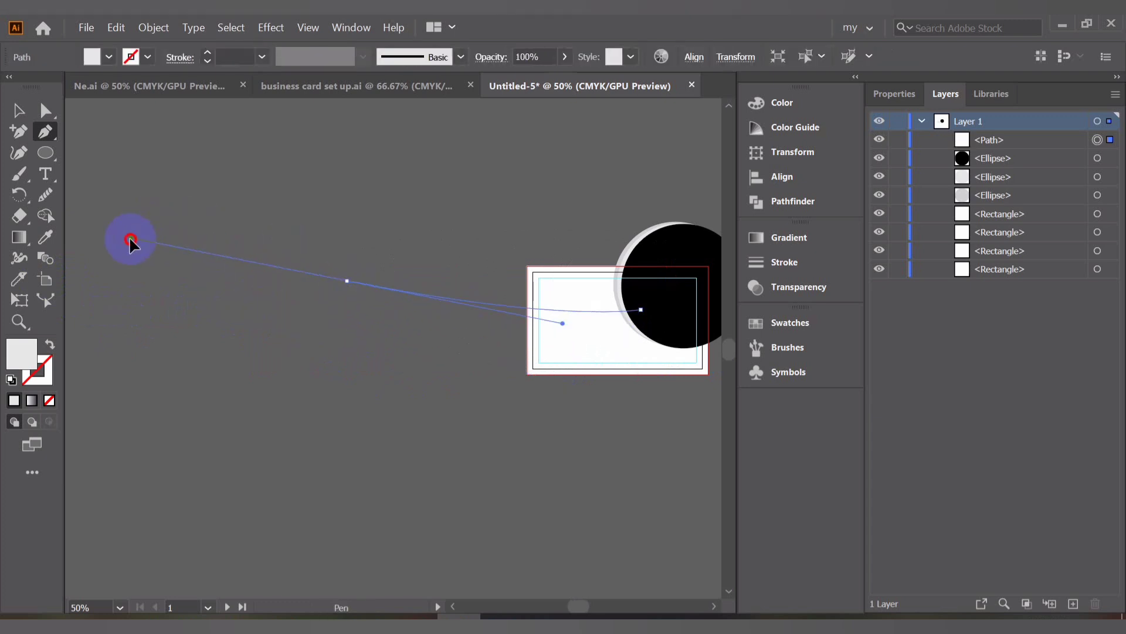
{"action": "left_click_drag", "start_coordinate": [253, 216], "coordinate": [113, 124]}
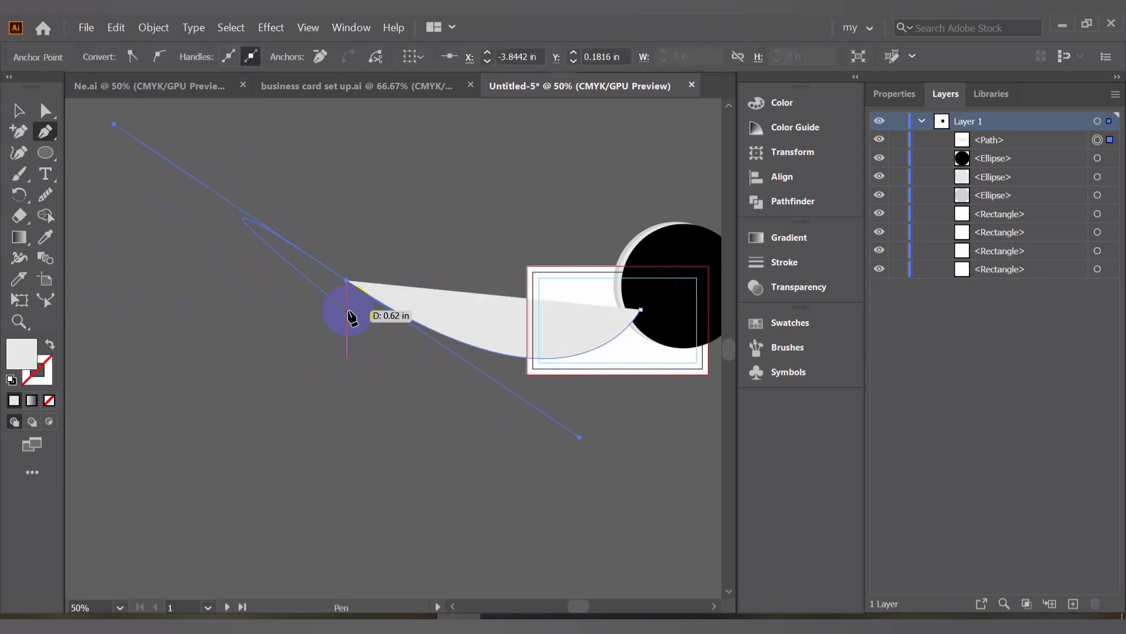
{"action": "left_click", "coordinate": [347, 283]}
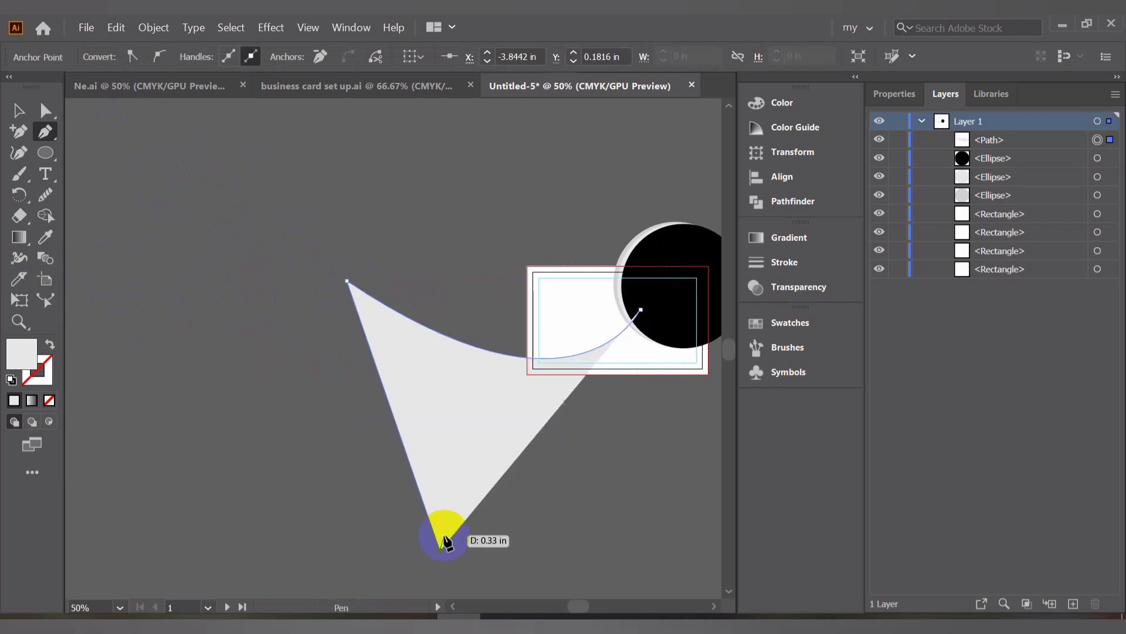
Add corner anchors below and around the card's right side, closing the shape at the starting anchor
{"action": "left_click", "coordinate": [440, 550]}
{"action": "left_click_drag", "start_coordinate": [650, 451], "coordinate": [315, 412]}
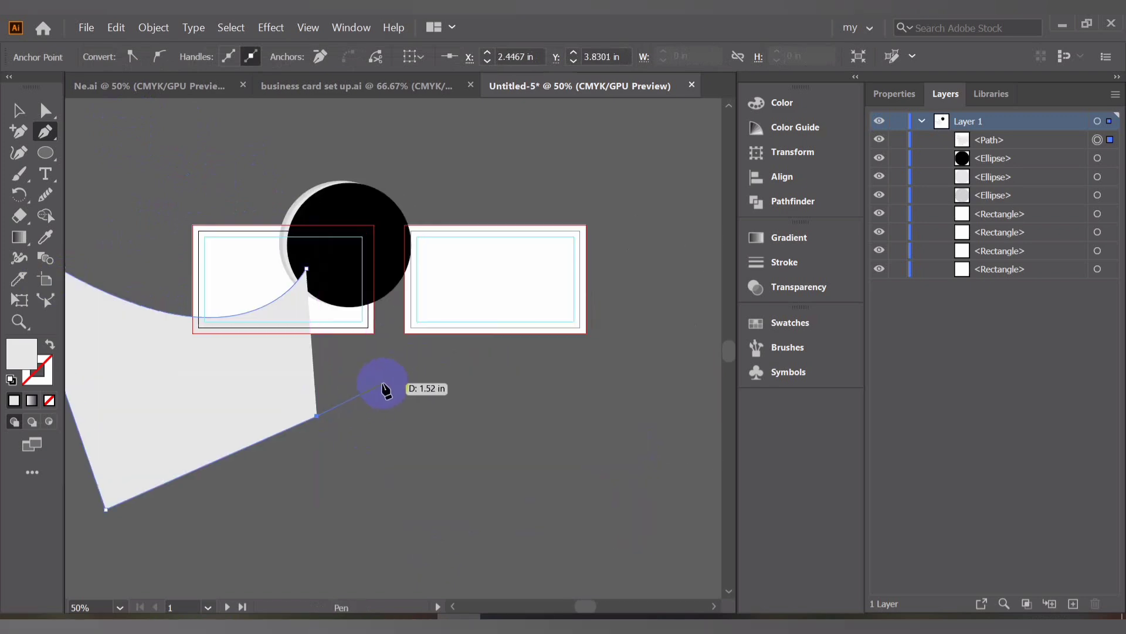
{"action": "left_click", "coordinate": [382, 383]}
{"action": "left_click", "coordinate": [387, 307]}
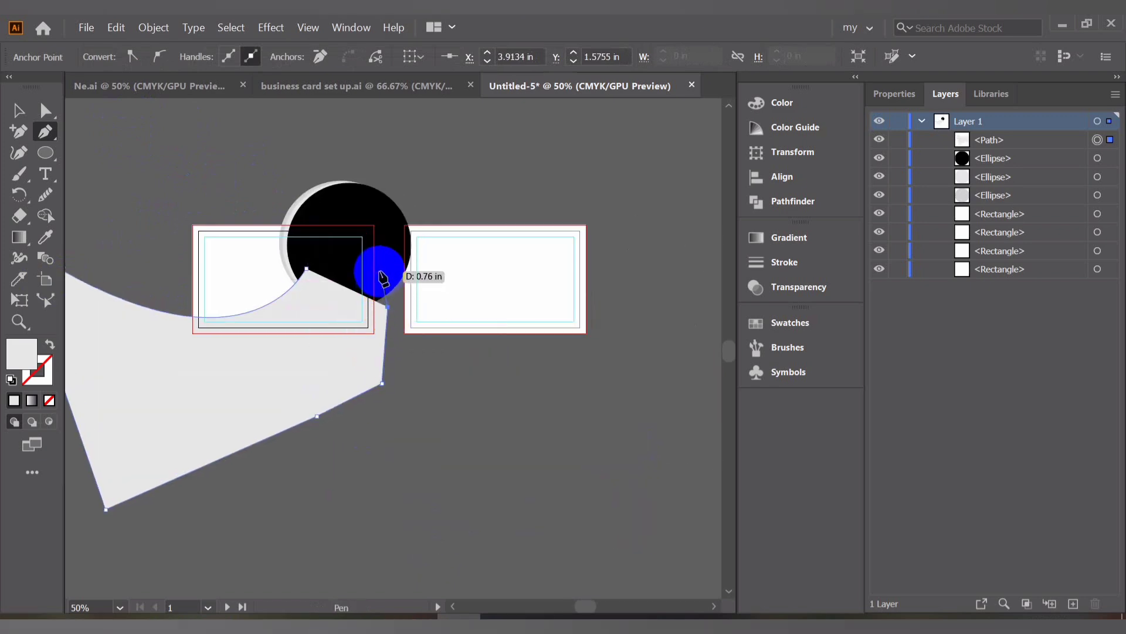
{"action": "left_click", "coordinate": [379, 271]}
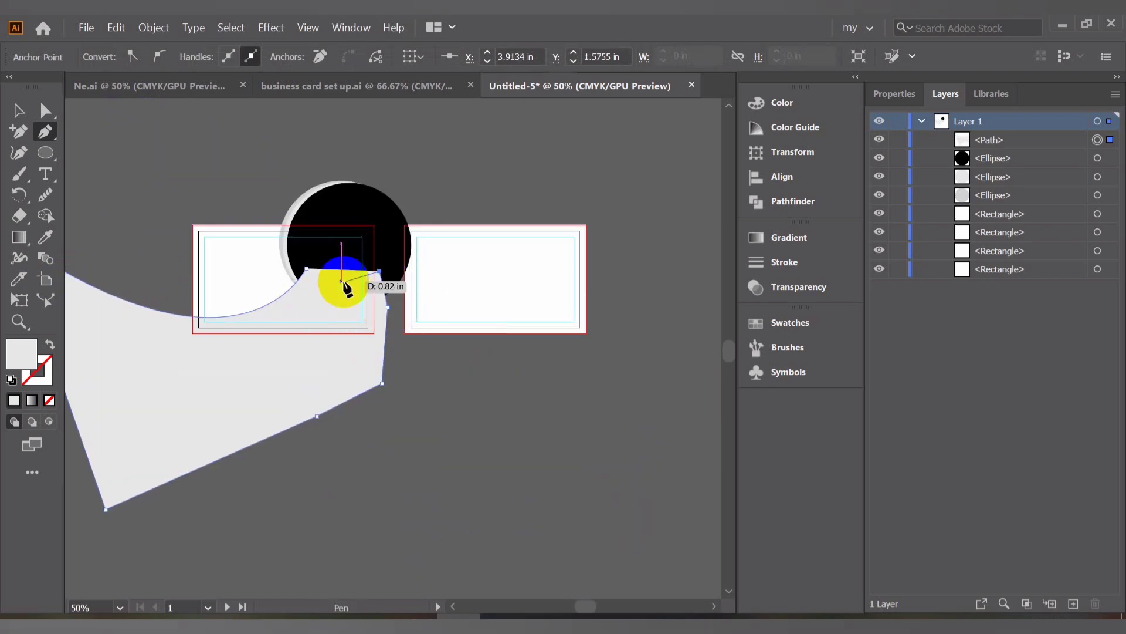
{"action": "left_click", "coordinate": [306, 269]}
{"action": "scroll", "coordinate": [305, 268], "scroll_direction": "up", "scroll_amount": 2}
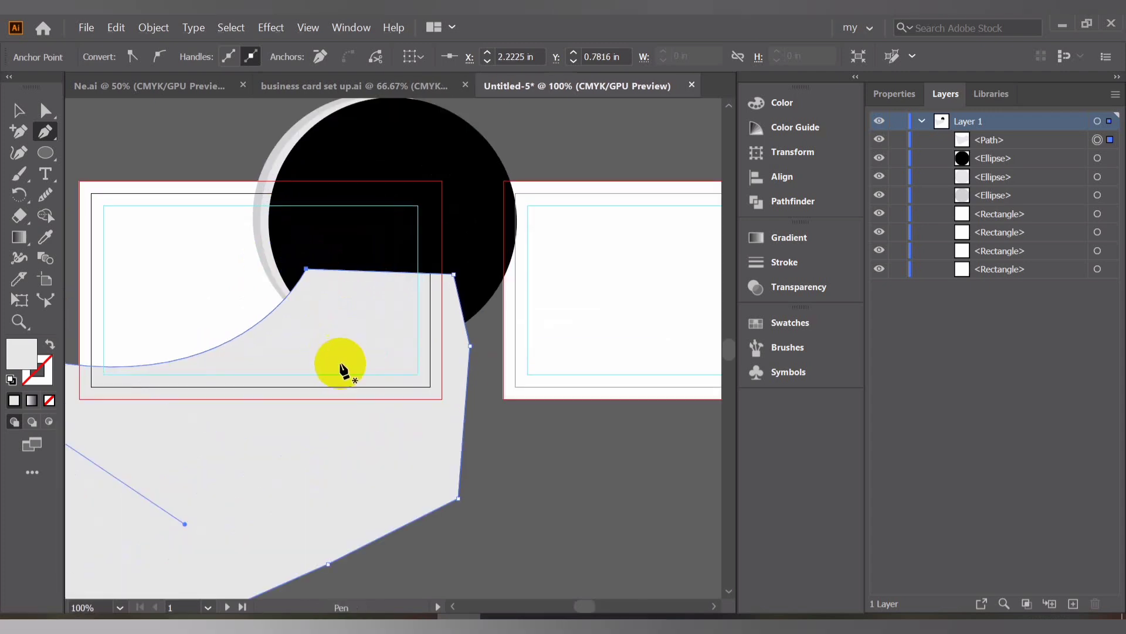
{"action": "left_click_drag", "start_coordinate": [341, 365], "coordinate": [518, 431]}
{"action": "left_click", "coordinate": [18, 110]}
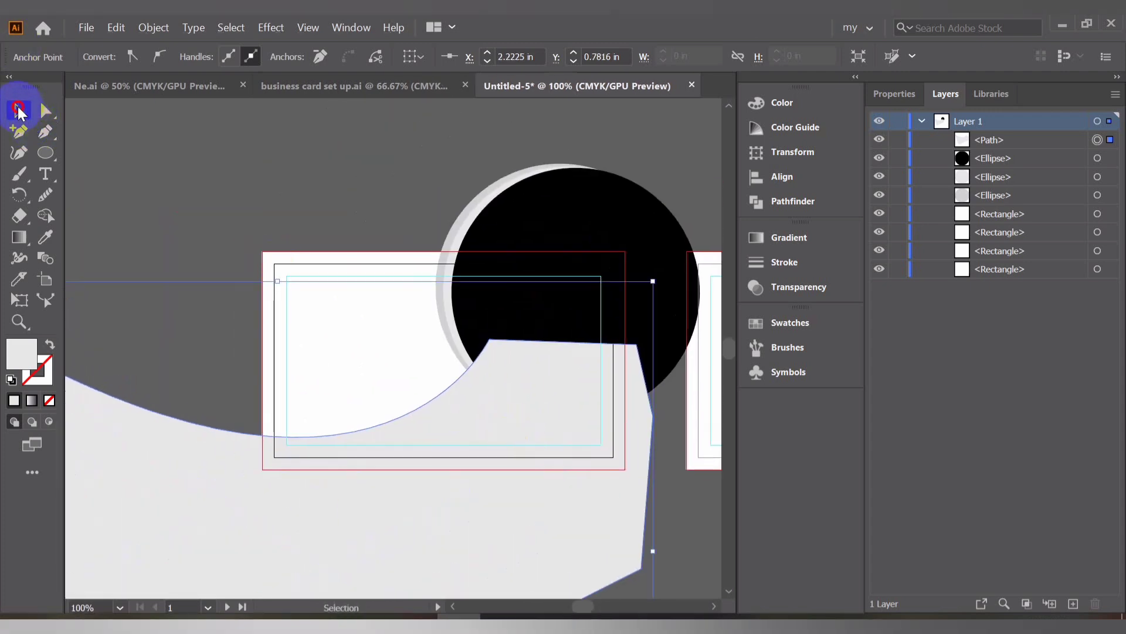
{"action": "left_click", "coordinate": [45, 237]}
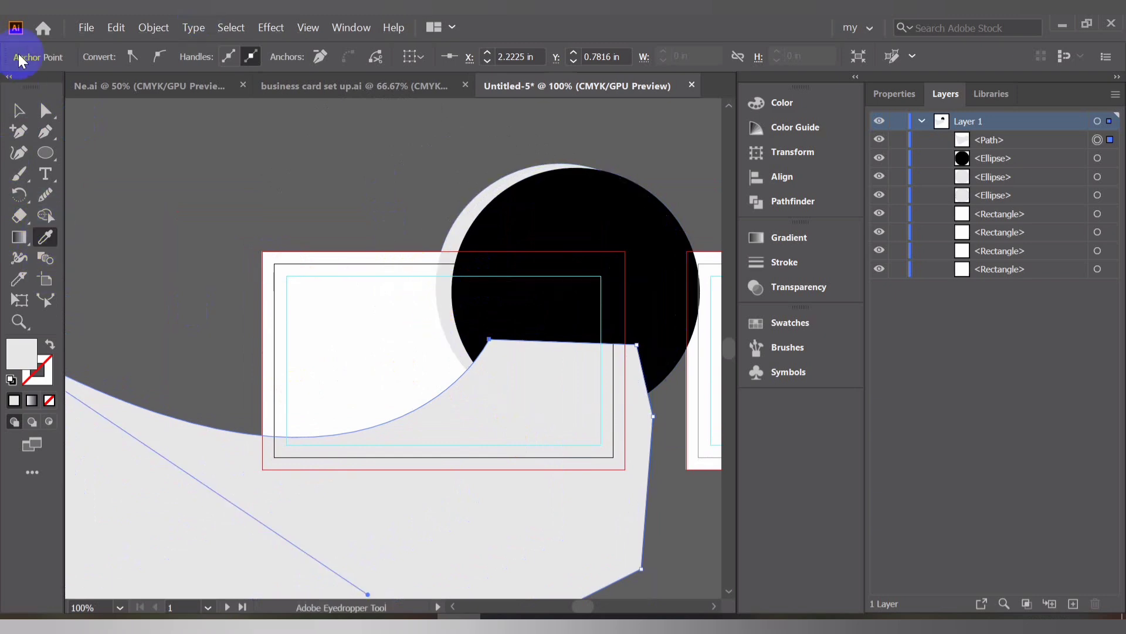
{"action": "left_click", "coordinate": [18, 109]}
{"action": "left_click", "coordinate": [496, 194]}
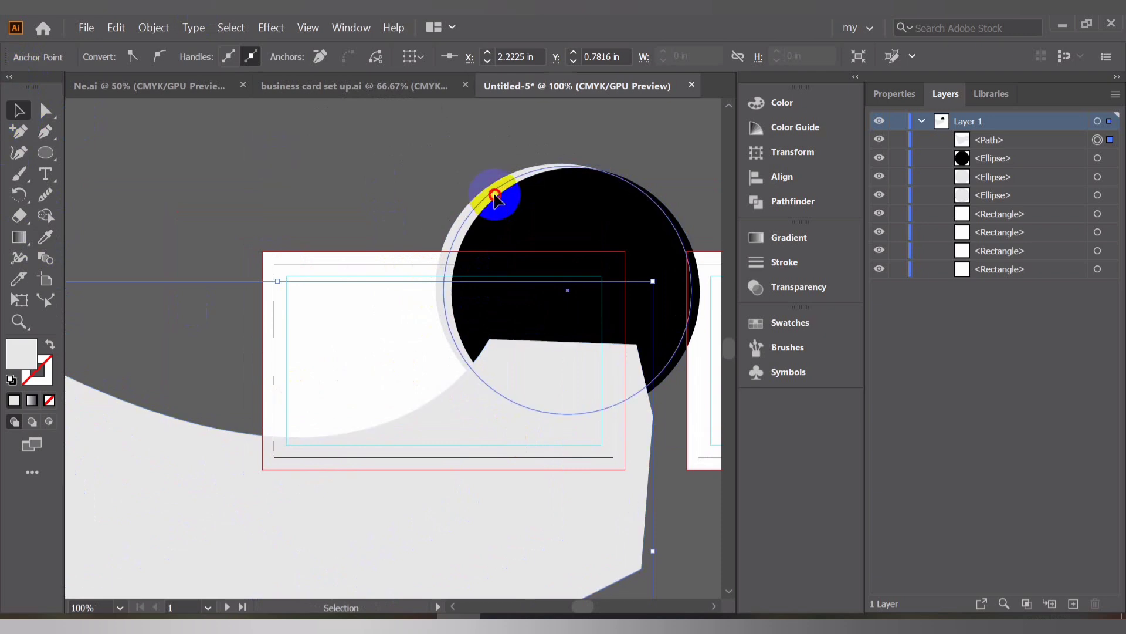
{"action": "left_click", "coordinate": [247, 138]}
Move the pen-drawn gray shape back in the stacking order so it sits behind the circles
{"action": "scroll", "coordinate": [255, 140], "scroll_direction": "down", "scroll_amount": 2}
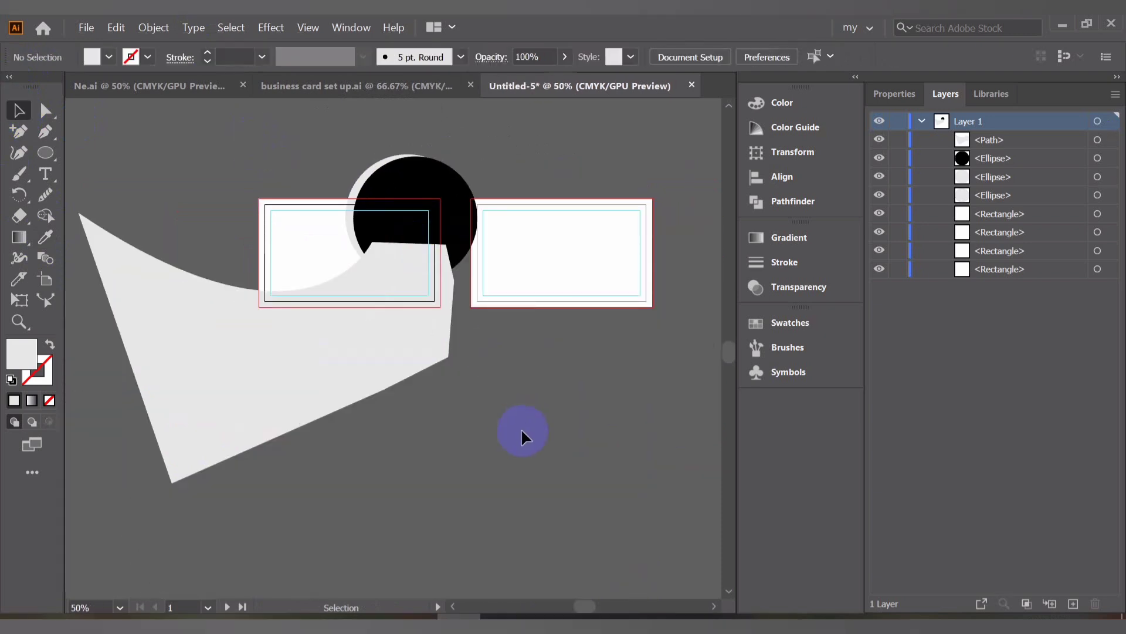
{"action": "scroll", "coordinate": [517, 417], "scroll_direction": "up", "scroll_amount": 3}
{"action": "left_click", "coordinate": [301, 407]}
{"action": "key", "text": "a"}
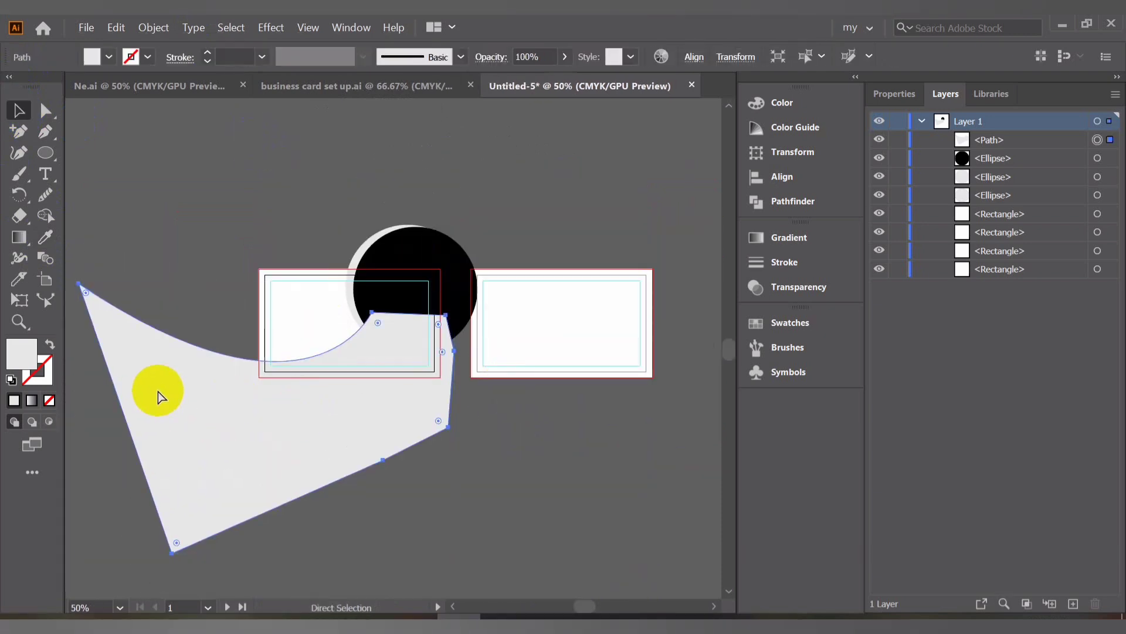
{"action": "key", "text": "ctrl+bracketleft"}
{"action": "key", "text": "ctrl+bracketleft"}
{"action": "key", "text": "ctrl+bracketleft"}
{"action": "key", "text": "ctrl+bracketleft"}
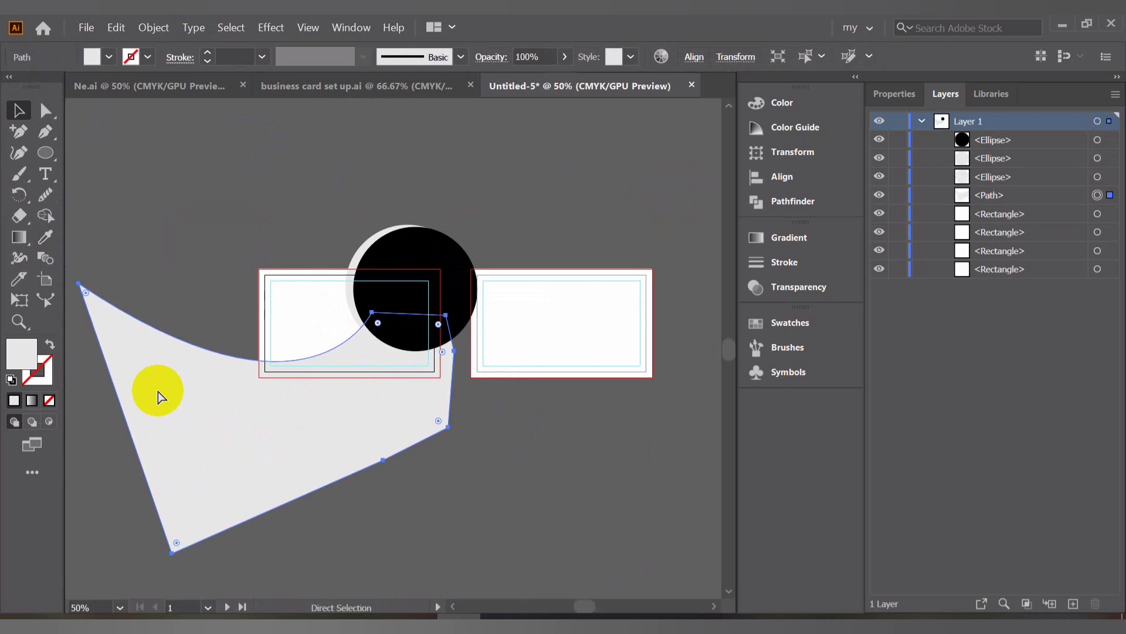
{"action": "key", "text": "ctrl+bracketleft"}
{"action": "key", "text": "ctrl+bracketright"}
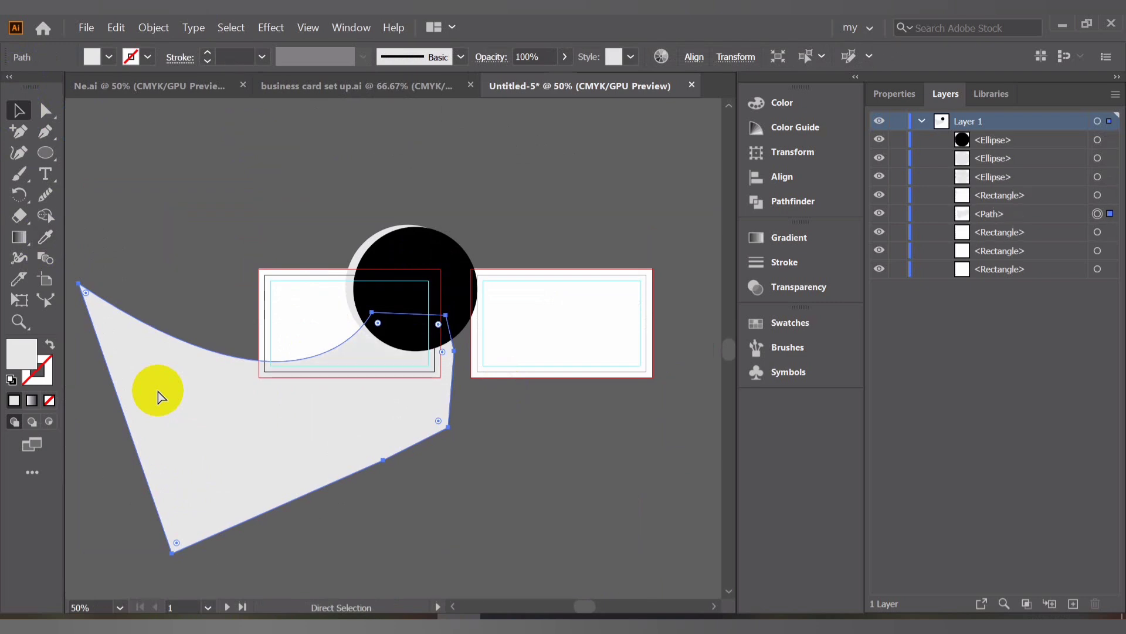
{"action": "key", "text": "v"}
{"action": "left_click_drag", "start_coordinate": [185, 294], "coordinate": [216, 221]}
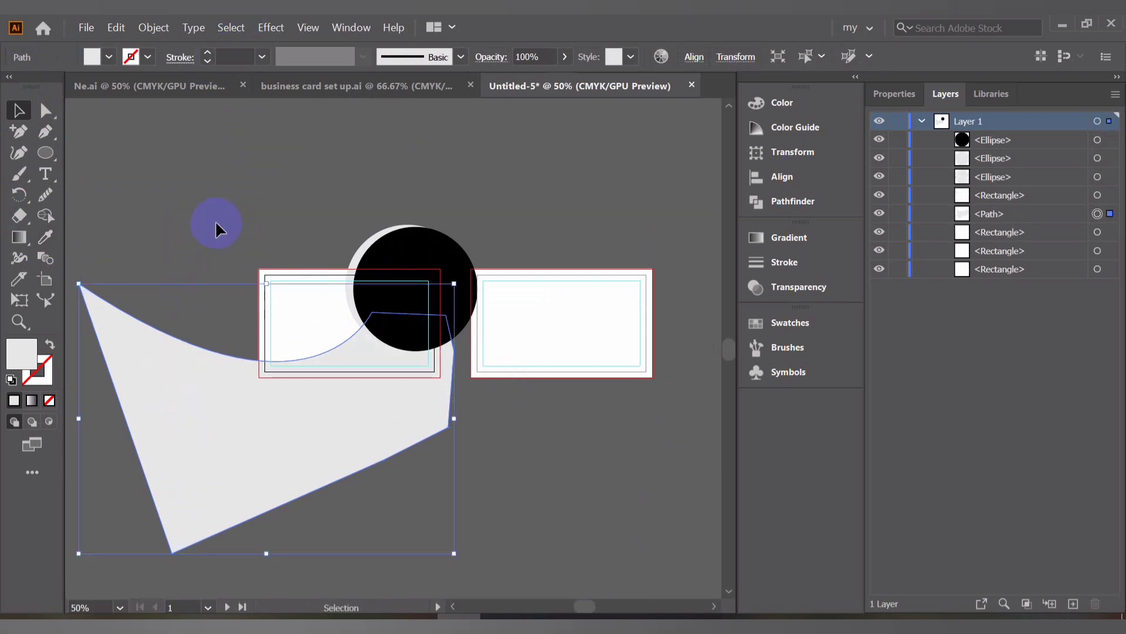
With the Pen tool, place a starting anchor at the center of the black circle
{"action": "scroll", "coordinate": [432, 428], "scroll_direction": "up", "scroll_amount": 2}
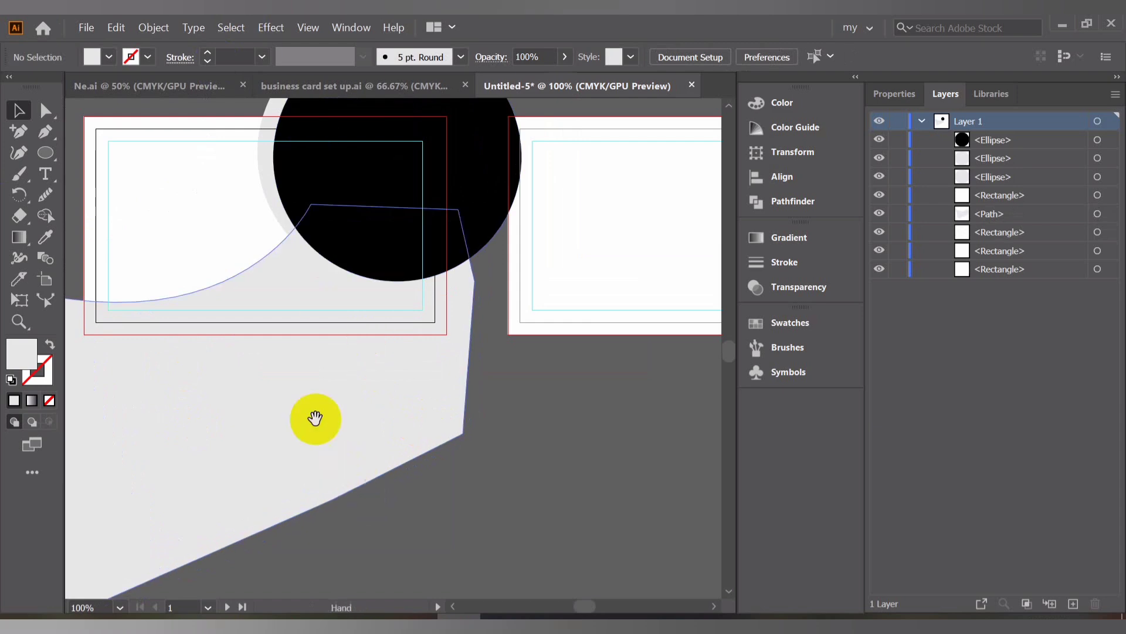
{"action": "left_click_drag", "start_coordinate": [314, 418], "coordinate": [402, 478]}
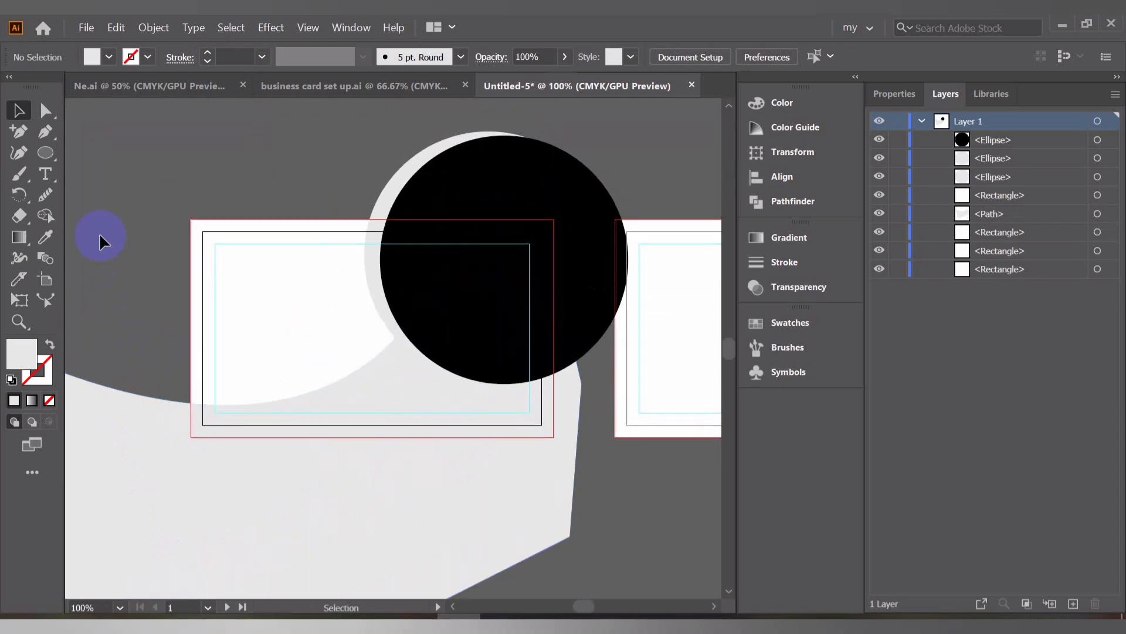
{"action": "left_click", "coordinate": [45, 131]}
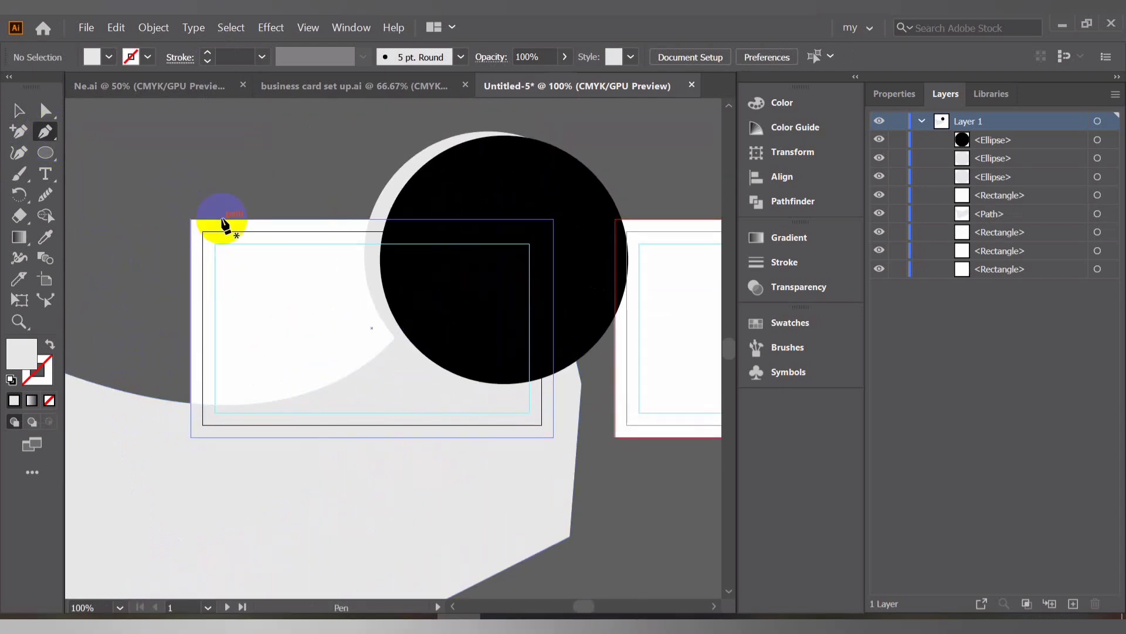
{"action": "scroll", "coordinate": [490, 385], "scroll_direction": "up", "scroll_amount": 3}
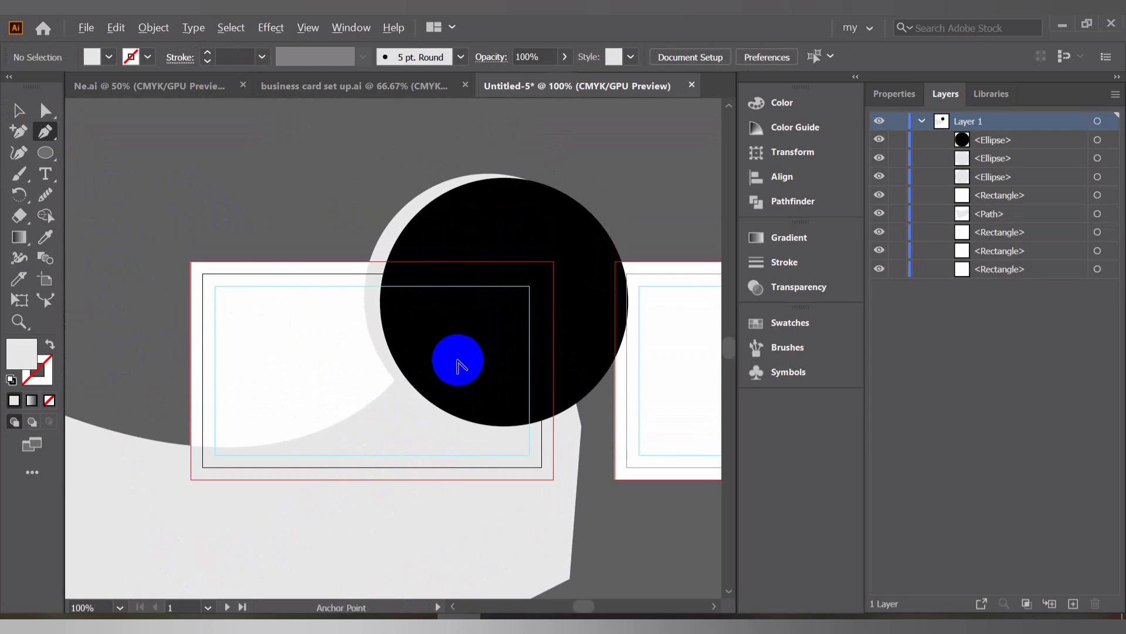
{"action": "scroll", "coordinate": [460, 365], "scroll_direction": "down", "scroll_amount": 2}
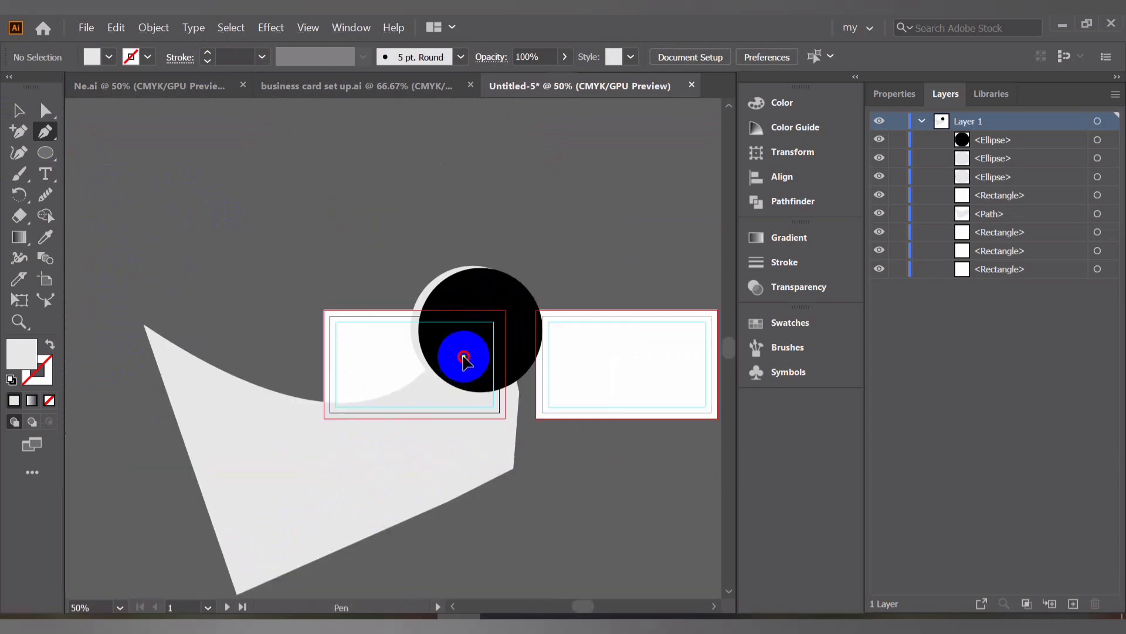
{"action": "left_click", "coordinate": [463, 356]}
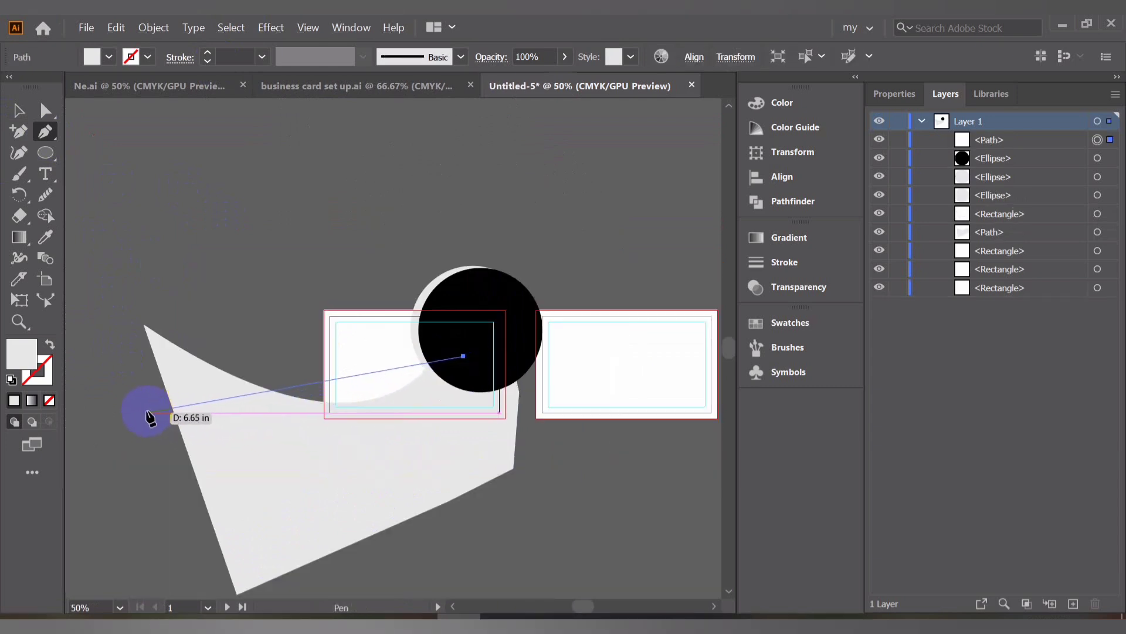
Add a curved anchor far left of the card so the path sweeps under the circle, then adjust its handle
{"action": "scroll", "coordinate": [149, 411], "scroll_direction": "down", "scroll_amount": 2}
{"action": "left_click_drag", "start_coordinate": [191, 401], "coordinate": [376, 408]}
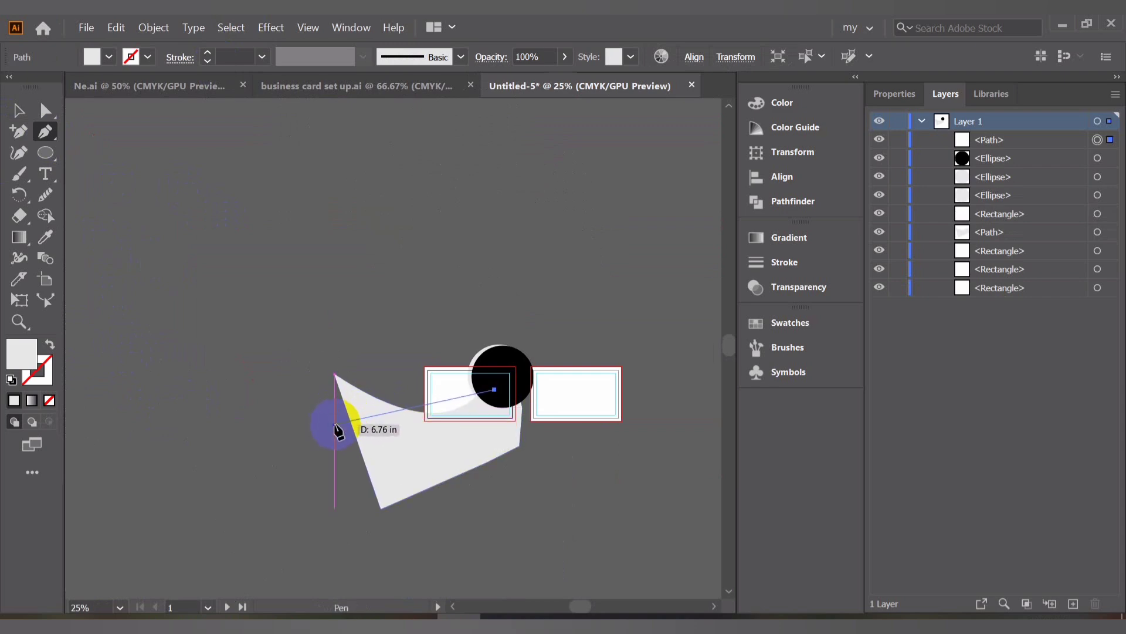
{"action": "left_click_drag", "start_coordinate": [335, 423], "coordinate": [402, 392]}
{"action": "scroll", "coordinate": [698, 452], "scroll_direction": "up", "scroll_amount": 2}
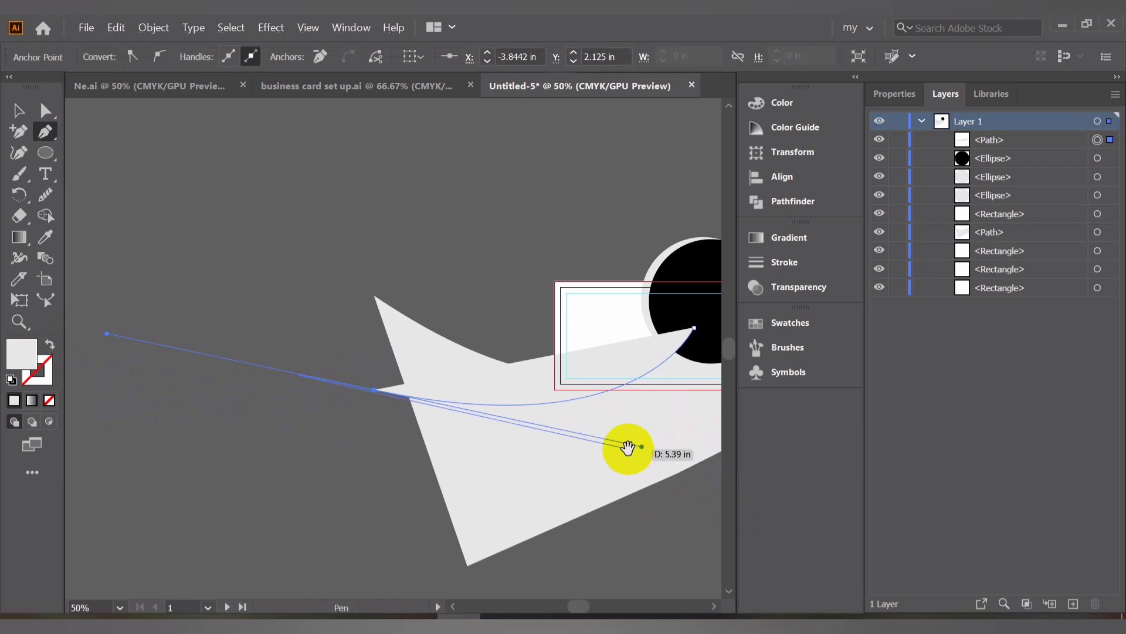
{"action": "left_click_drag", "start_coordinate": [628, 448], "coordinate": [338, 388]}
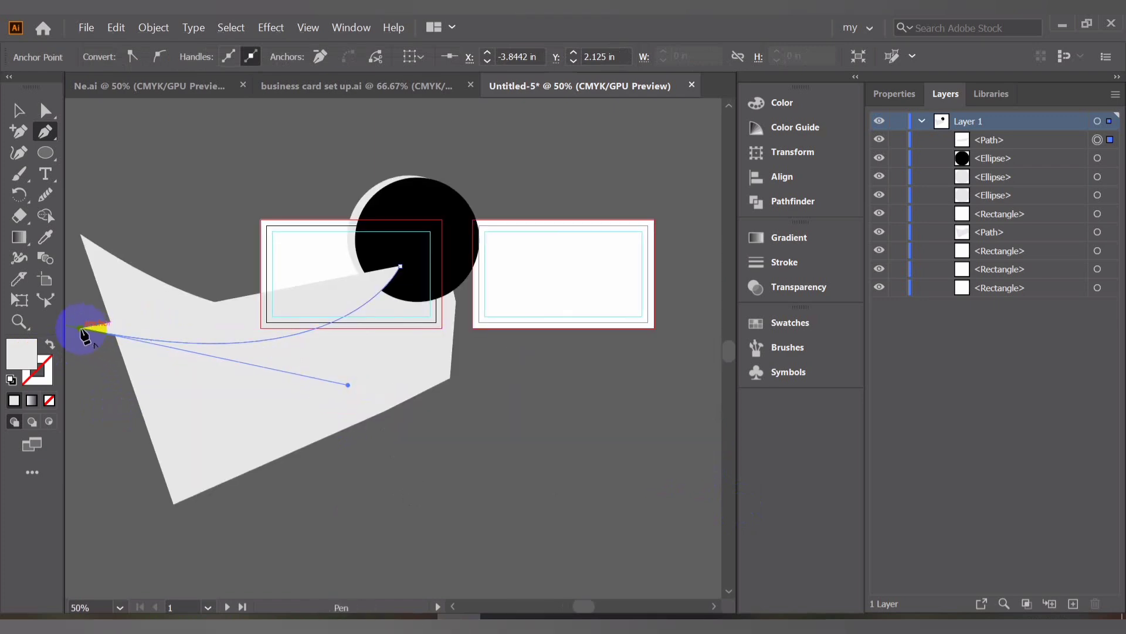
{"action": "left_click_drag", "start_coordinate": [84, 335], "coordinate": [109, 365]}
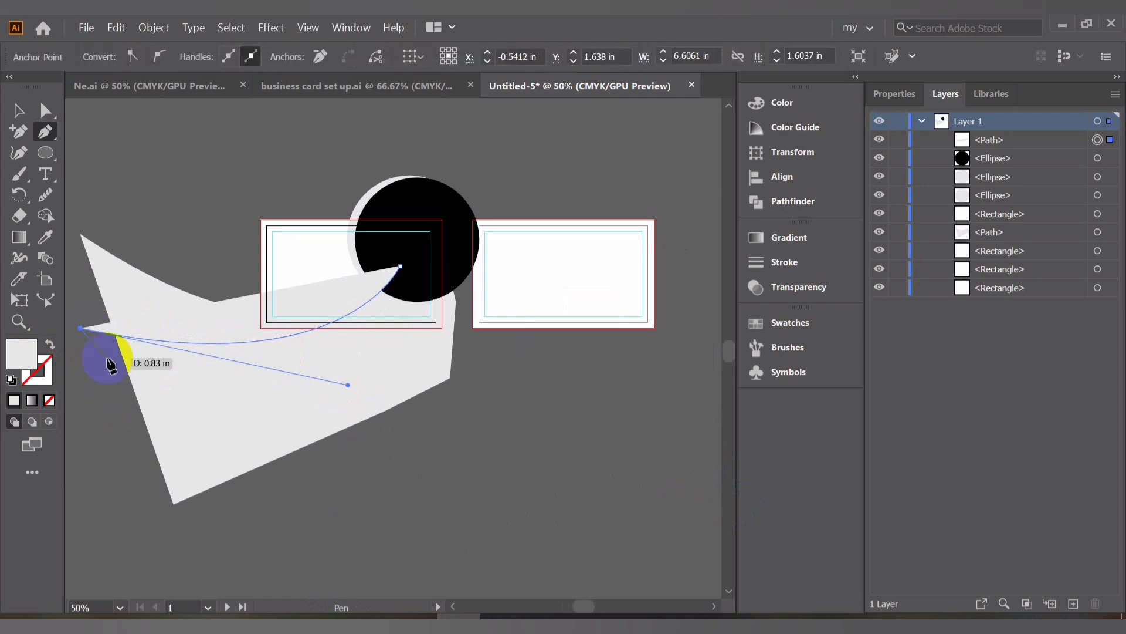
Add corner anchors below and along the card's right edge, closing the second shape at the starting anchor
{"action": "left_click", "coordinate": [125, 399]}
{"action": "left_click", "coordinate": [455, 417]}
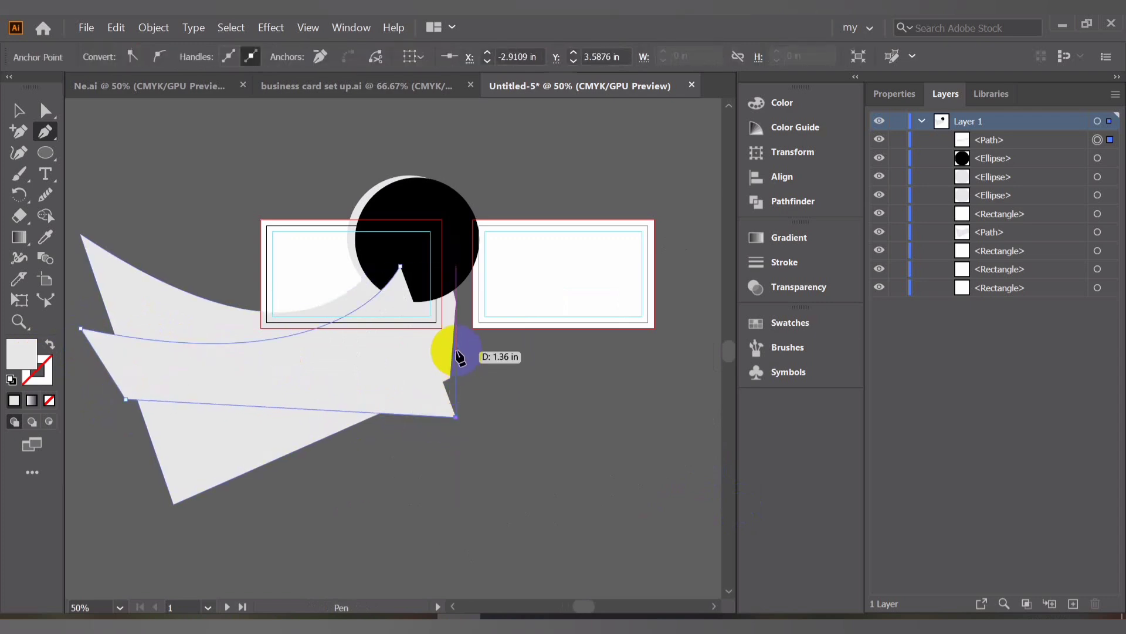
{"action": "left_click", "coordinate": [456, 334]}
{"action": "left_click", "coordinate": [450, 252]}
{"action": "left_click", "coordinate": [400, 267]}
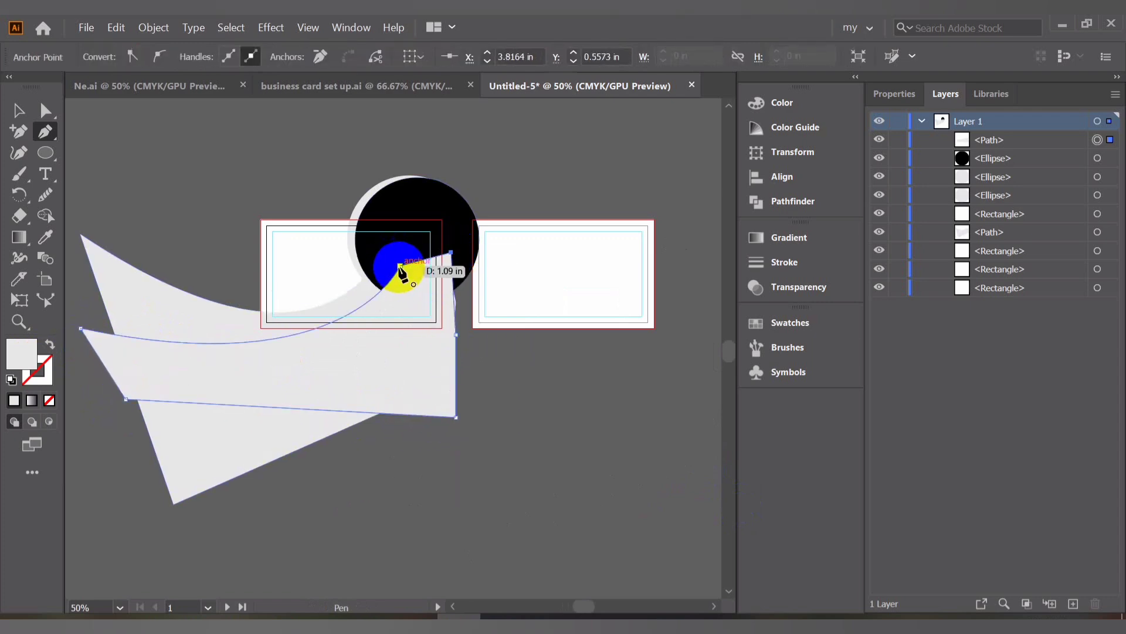
{"action": "left_click", "coordinate": [400, 267]}
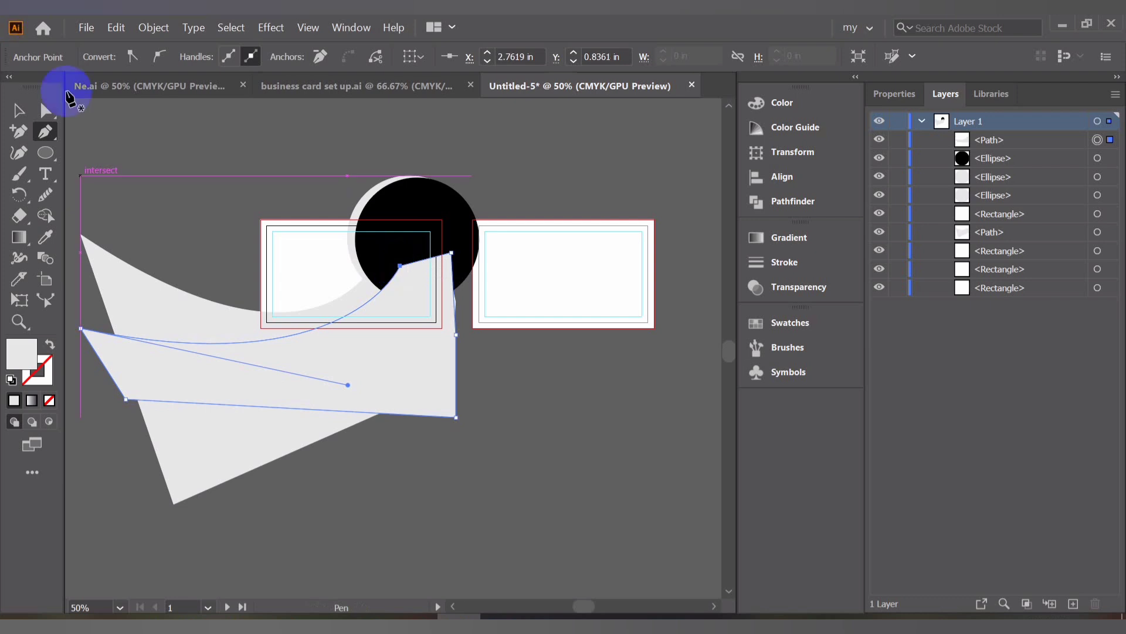
Set the new shape's fill to black (000000) in the Color Picker
{"action": "left_click", "coordinate": [18, 111]}
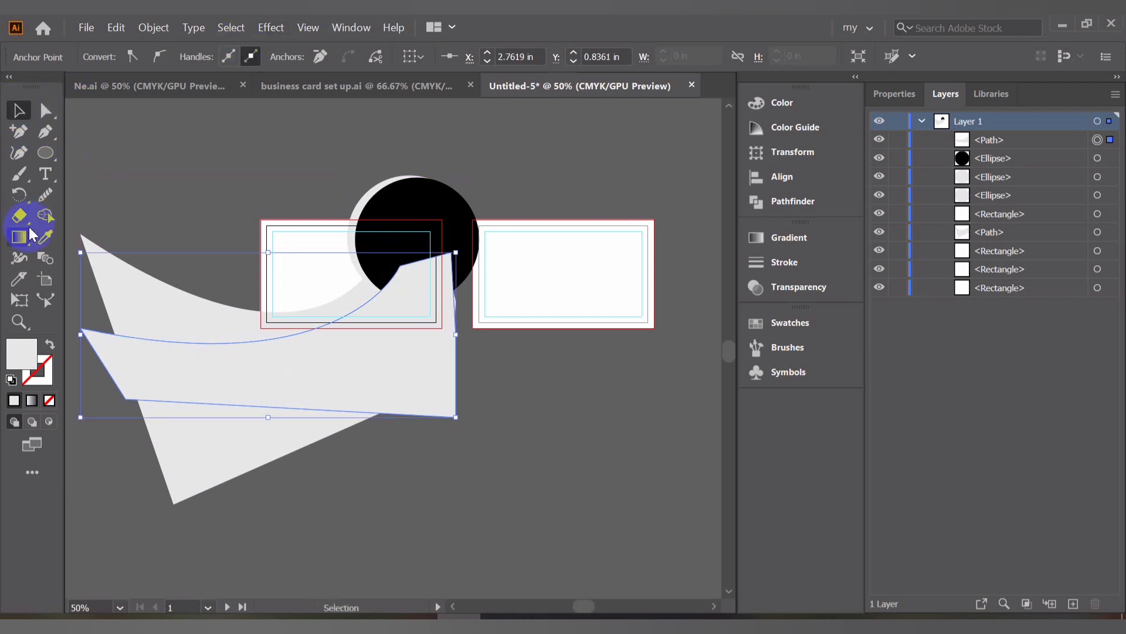
{"action": "double_click", "coordinate": [26, 352]}
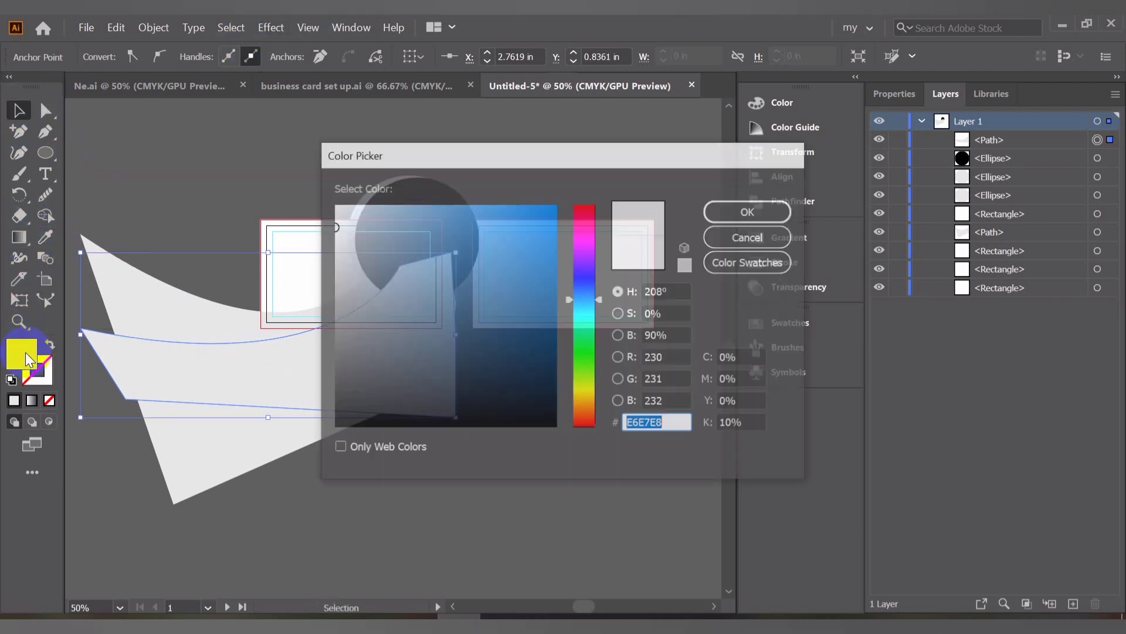
{"action": "mouse_move", "coordinate": [410, 423]}
{"action": "left_mouse_down"}
{"action": "mouse_move", "coordinate": [548, 415]}
{"action": "mouse_move", "coordinate": [559, 445]}
{"action": "left_mouse_up"}
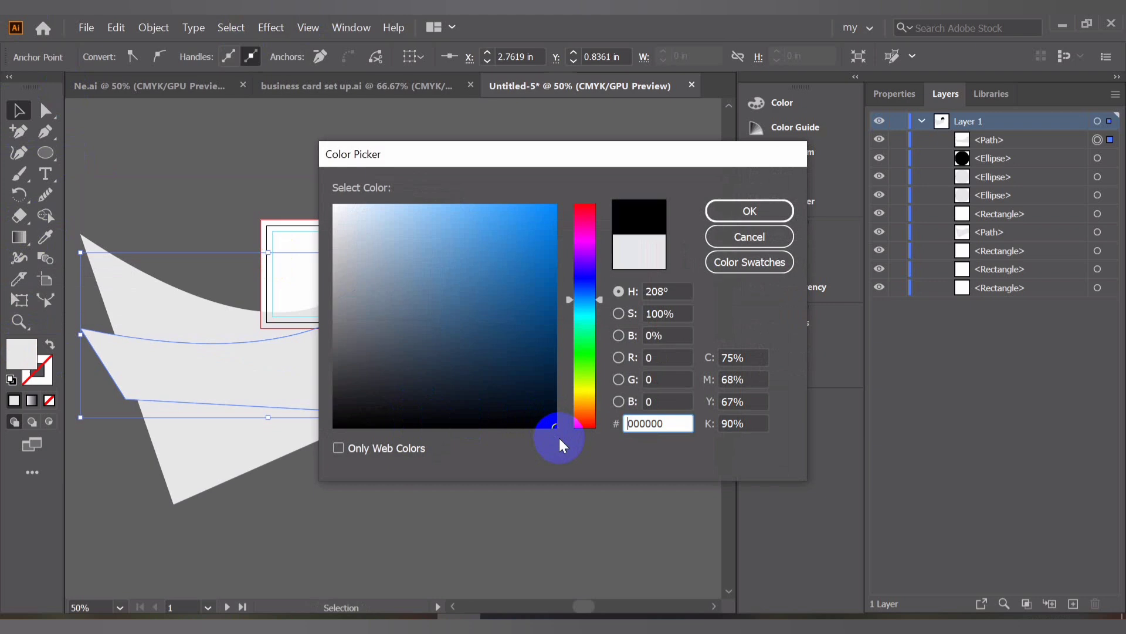
{"action": "left_click", "coordinate": [782, 210]}
Select all the front-card artwork and with Shape Builder delete every piece lying outside the card
{"action": "left_click", "coordinate": [265, 169]}
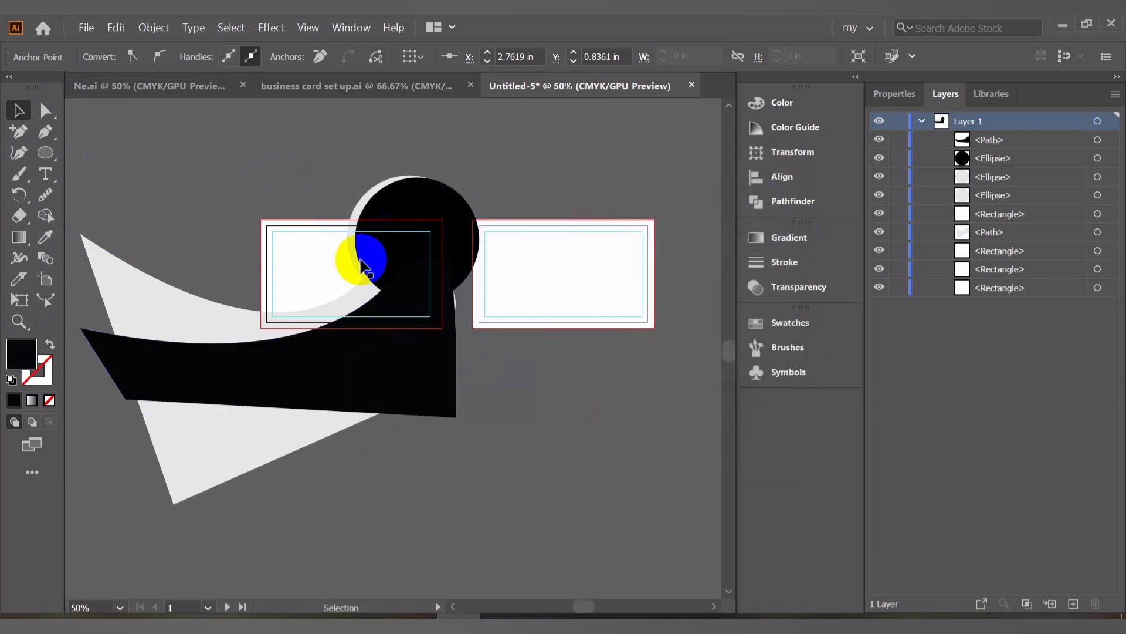
{"action": "left_click_drag", "start_coordinate": [116, 150], "coordinate": [455, 422]}
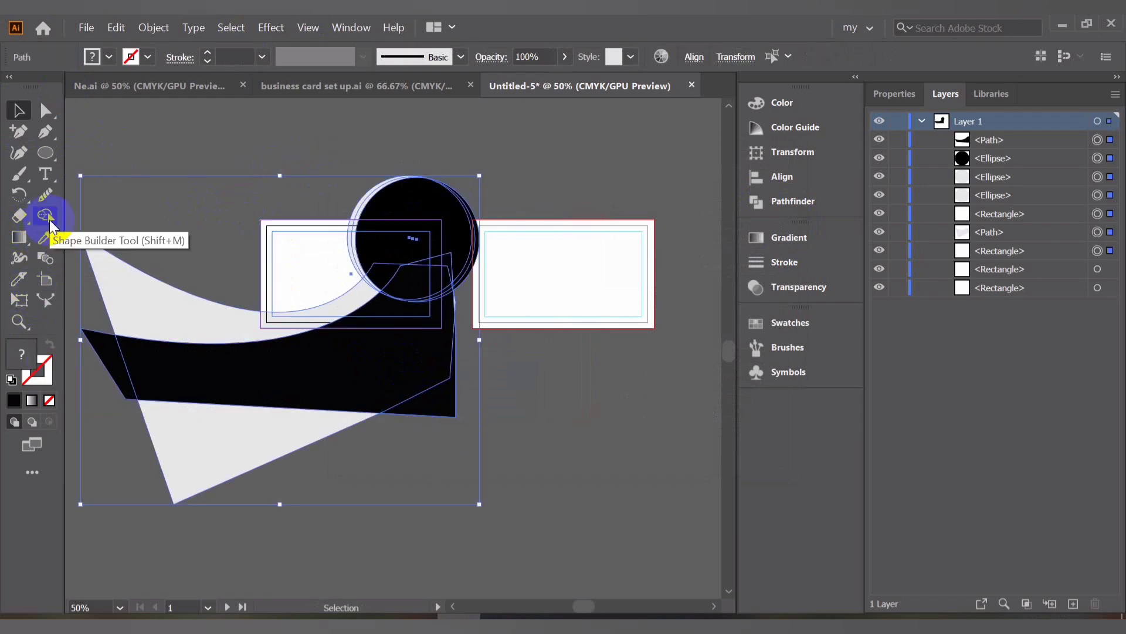
{"action": "left_click", "coordinate": [51, 220]}
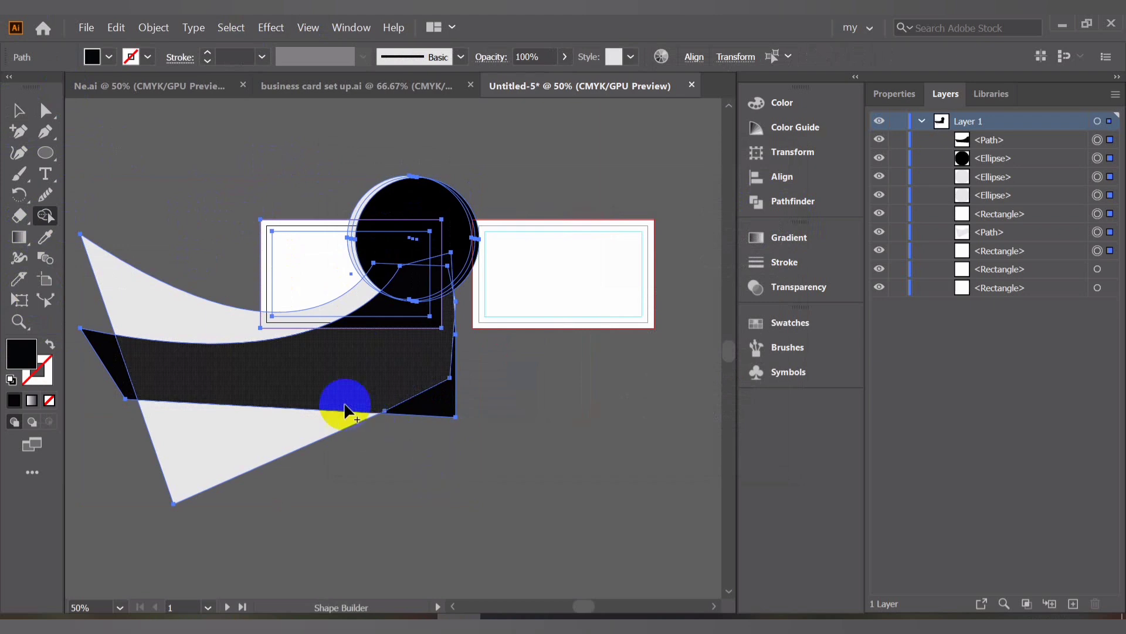
{"action": "left_click", "coordinate": [232, 324], "text": "alt"}
{"action": "left_click", "coordinate": [247, 355], "text": "alt"}
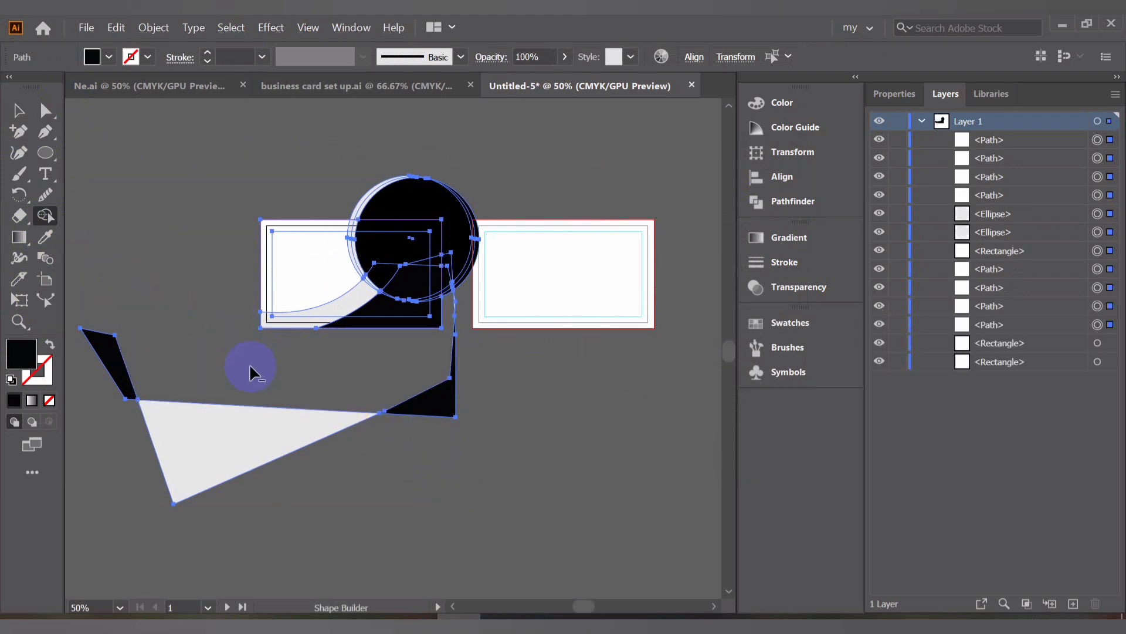
{"action": "left_click", "coordinate": [118, 358], "text": "alt"}
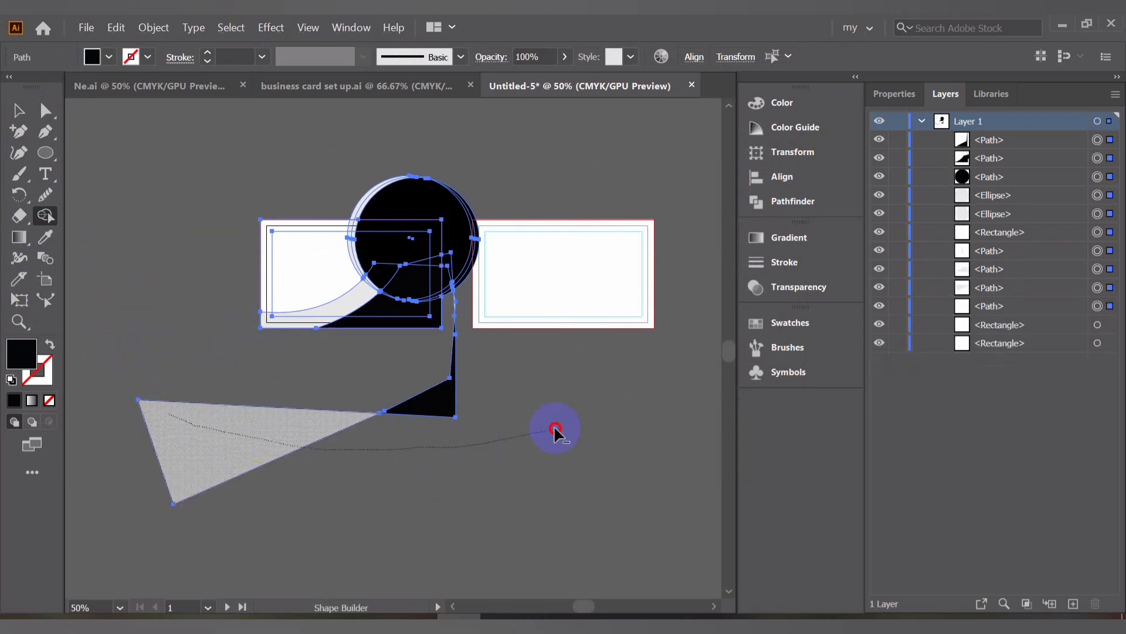
{"action": "left_click_drag", "start_coordinate": [555, 429], "coordinate": [376, 382]}
{"action": "mouse_move", "coordinate": [451, 154]}
{"action": "left_mouse_down"}
{"action": "mouse_move", "coordinate": [461, 254]}
{"action": "mouse_move", "coordinate": [451, 310]}
{"action": "mouse_move", "coordinate": [441, 295]}
{"action": "mouse_move", "coordinate": [457, 200]}
{"action": "mouse_move", "coordinate": [434, 180]}
{"action": "mouse_move", "coordinate": [347, 183]}
{"action": "left_mouse_up"}
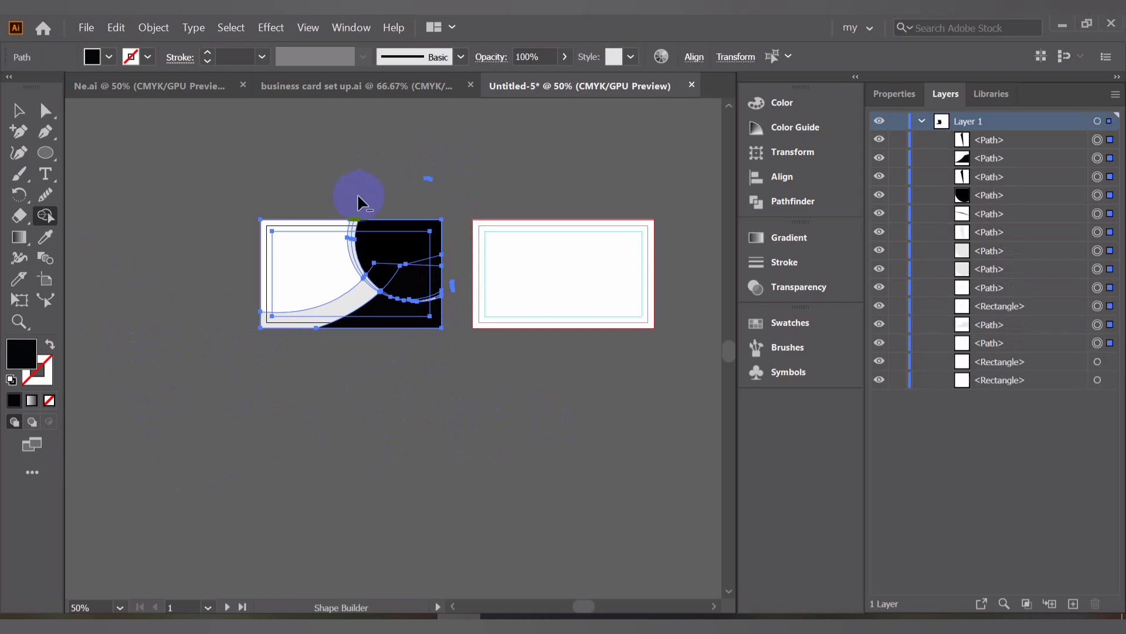
Remove a small sliver beside the card's right edge with Shape Builder, then undo the last three edits
{"action": "scroll", "coordinate": [440, 286], "scroll_direction": "up", "scroll_amount": 2}
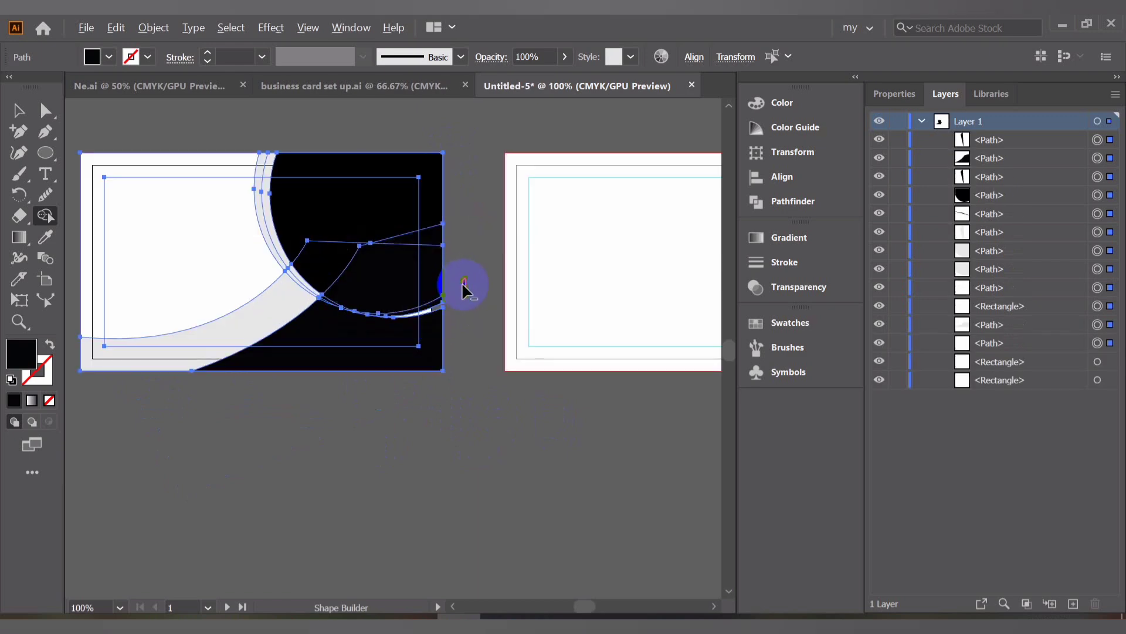
{"action": "scroll", "coordinate": [462, 283], "scroll_direction": "up", "scroll_amount": 1}
{"action": "left_click", "coordinate": [461, 277], "text": "alt"}
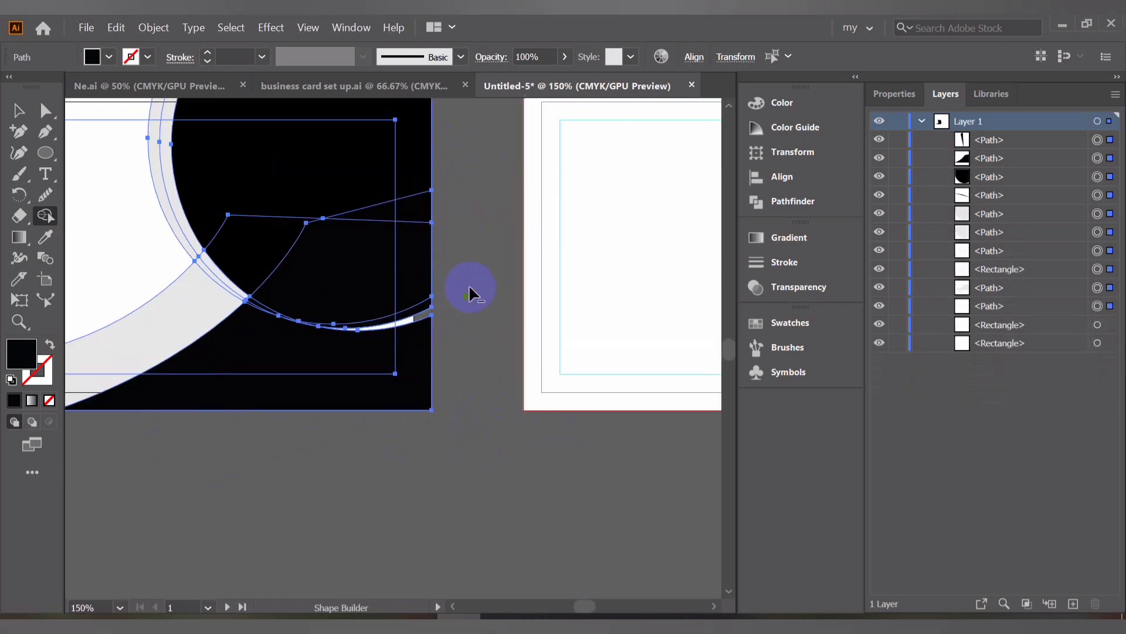
{"action": "key", "text": "ctrl+z"}
{"action": "key", "text": "ctrl+z"}
{"action": "key", "text": "ctrl+z"}
{"action": "key", "text": "ctrl+z"}
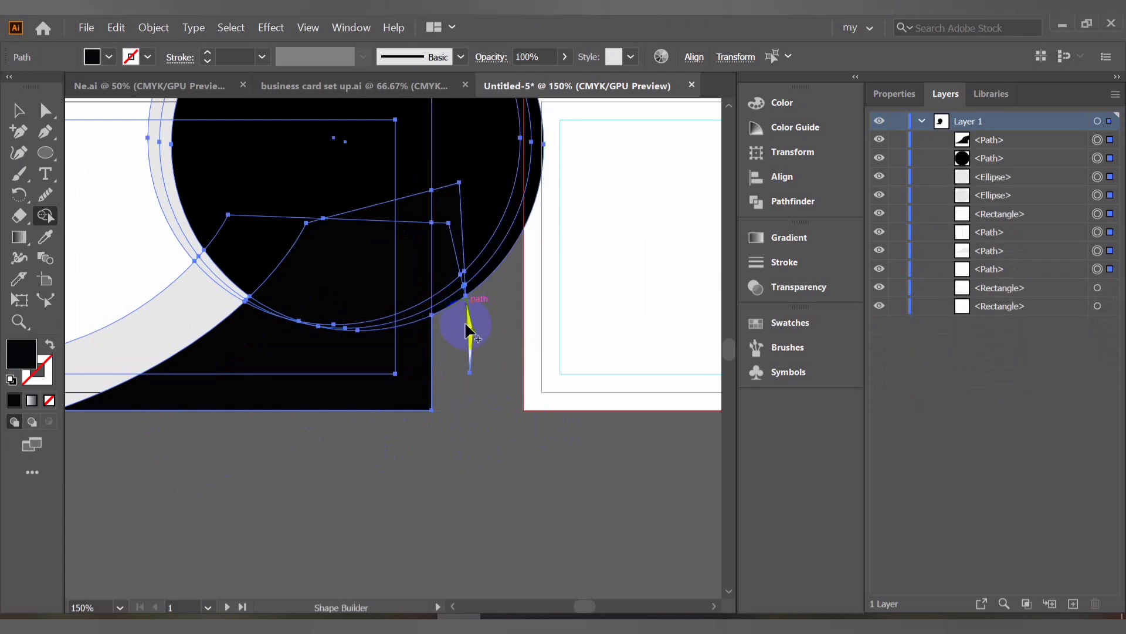
{"action": "scroll", "coordinate": [465, 320], "scroll_direction": "down", "scroll_amount": 3}
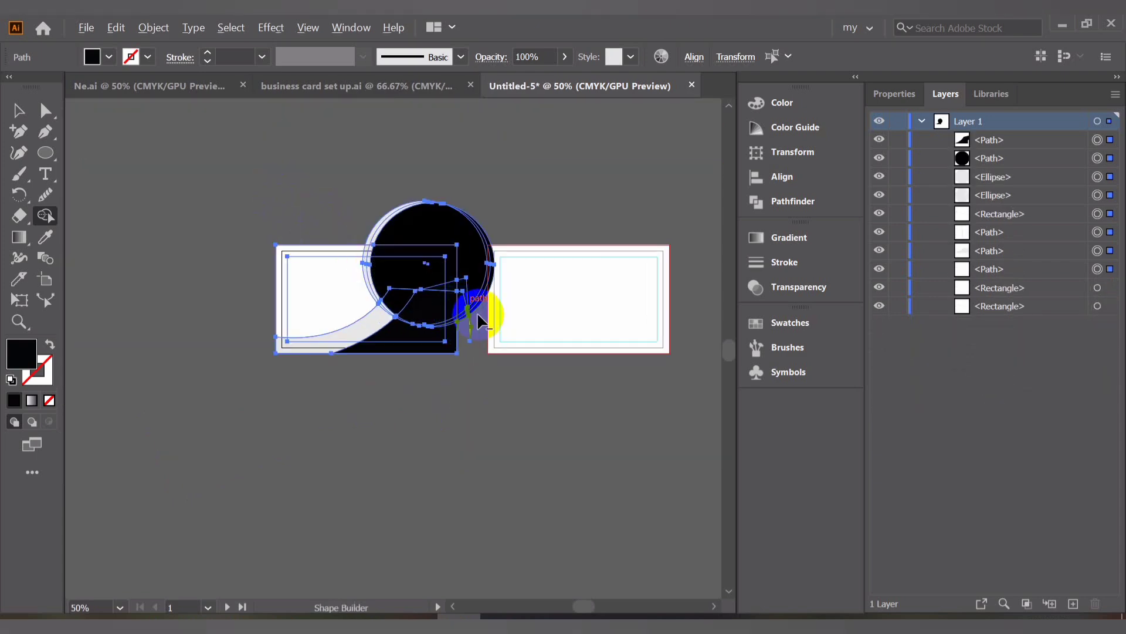
Use Shape Builder to delete the leftover circle and ring pieces outside the card's right and top edges
{"action": "scroll", "coordinate": [477, 312], "scroll_direction": "up", "scroll_amount": 2}
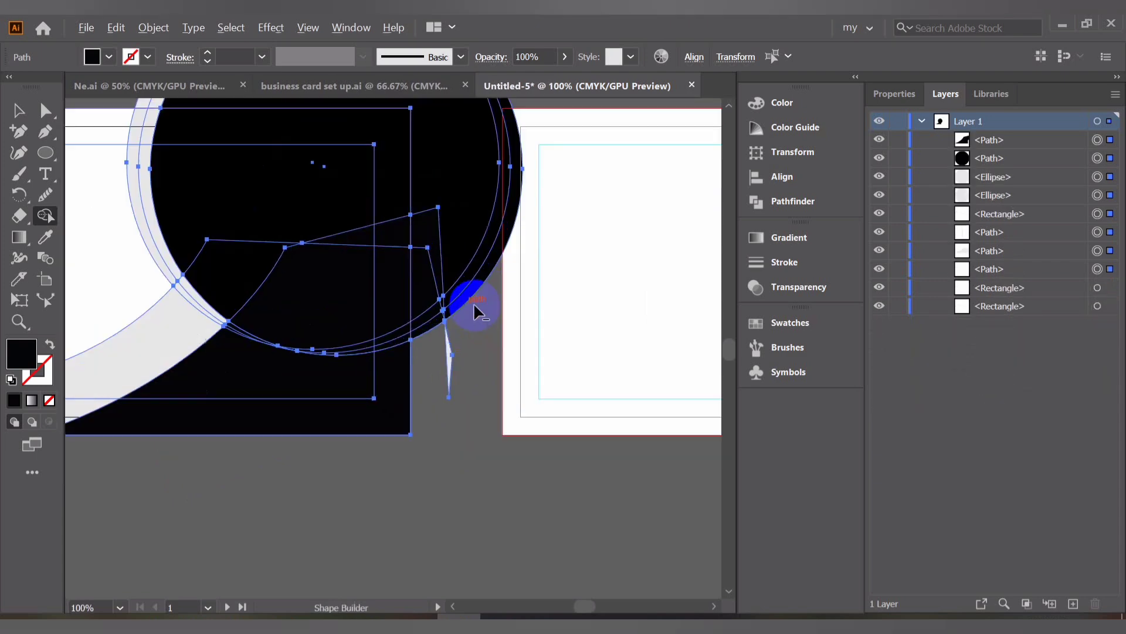
{"action": "left_click", "coordinate": [441, 313], "text": "alt"}
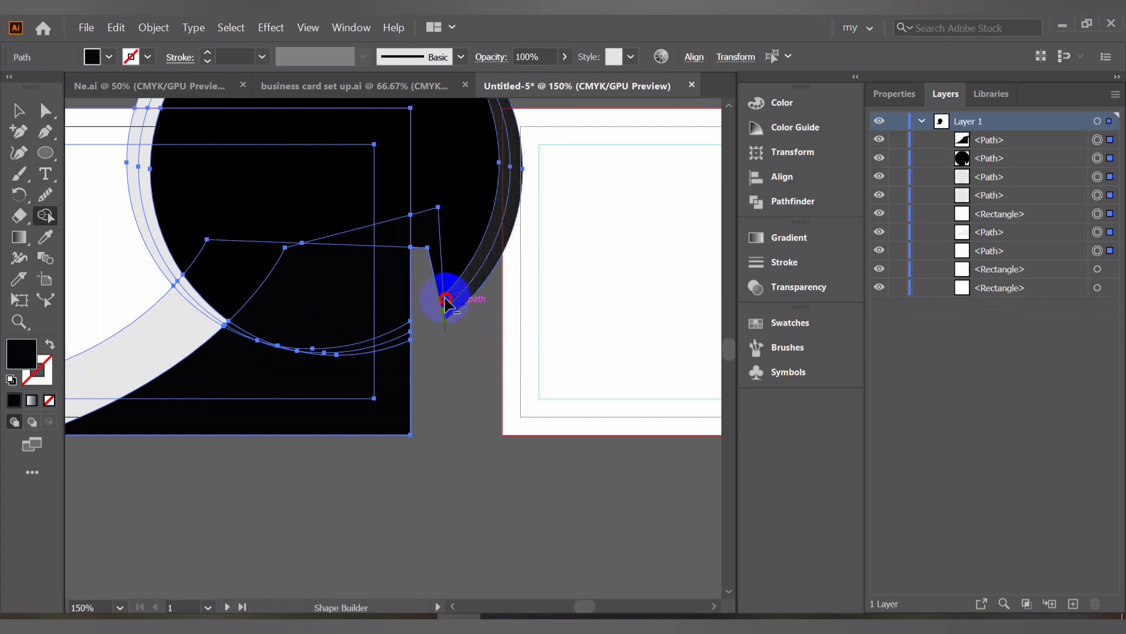
{"action": "left_click", "coordinate": [447, 260], "text": "alt"}
{"action": "left_click", "coordinate": [431, 228], "text": "alt"}
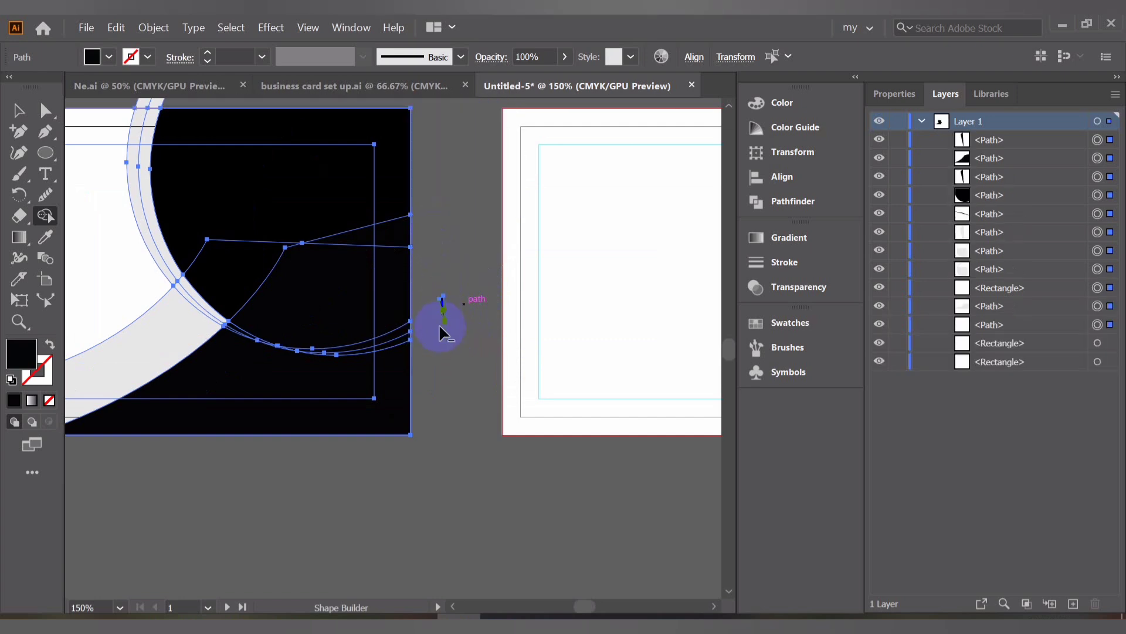
{"action": "left_click", "coordinate": [441, 289], "text": "alt"}
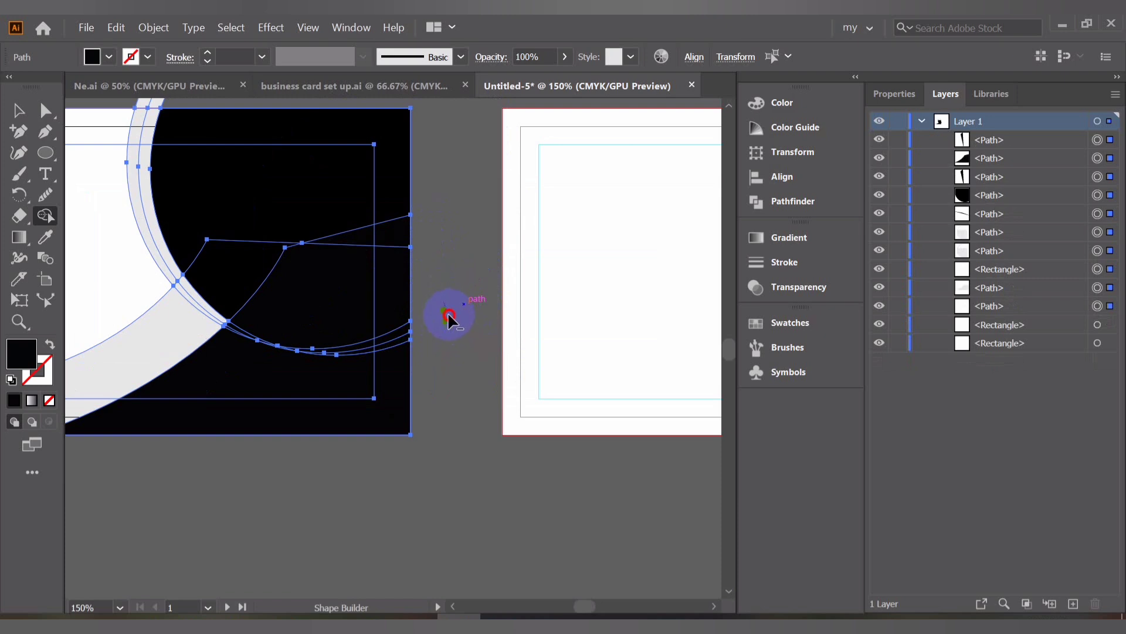
{"action": "left_click", "coordinate": [447, 304], "text": "alt"}
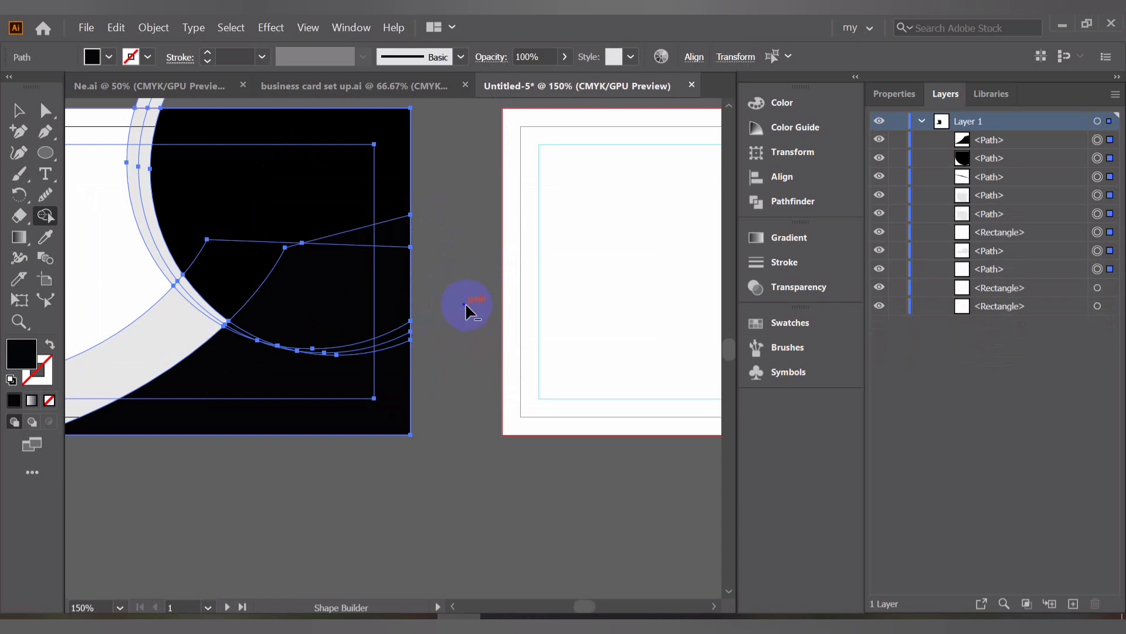
{"action": "scroll", "coordinate": [410, 279], "scroll_direction": "up", "scroll_amount": 5}
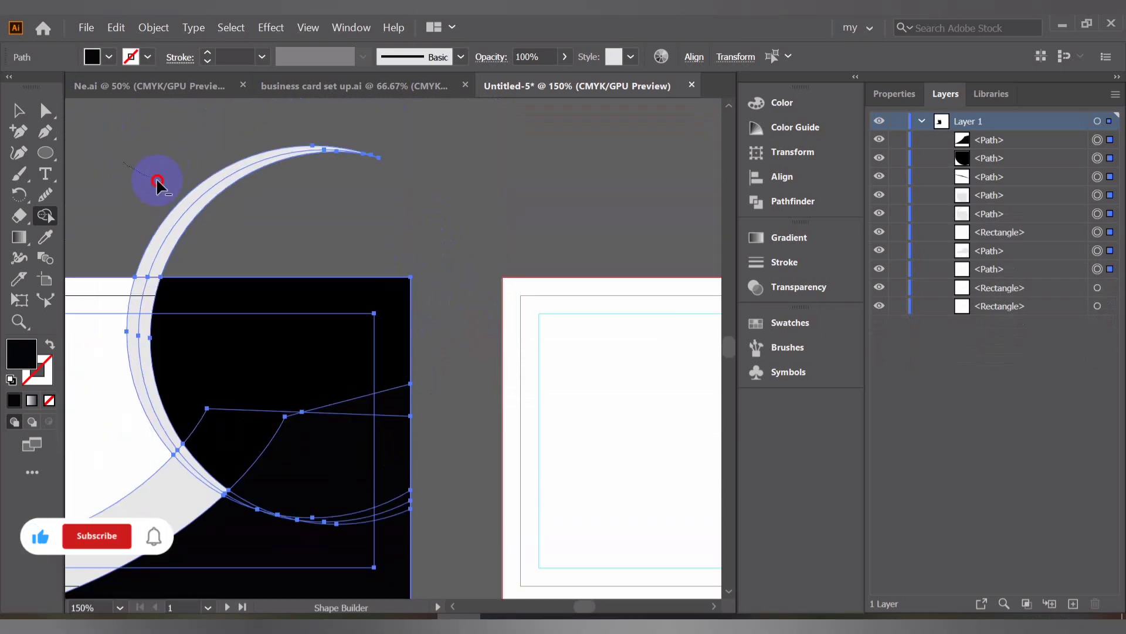
{"action": "left_click_drag", "start_coordinate": [156, 178], "coordinate": [326, 213], "text": "alt"}
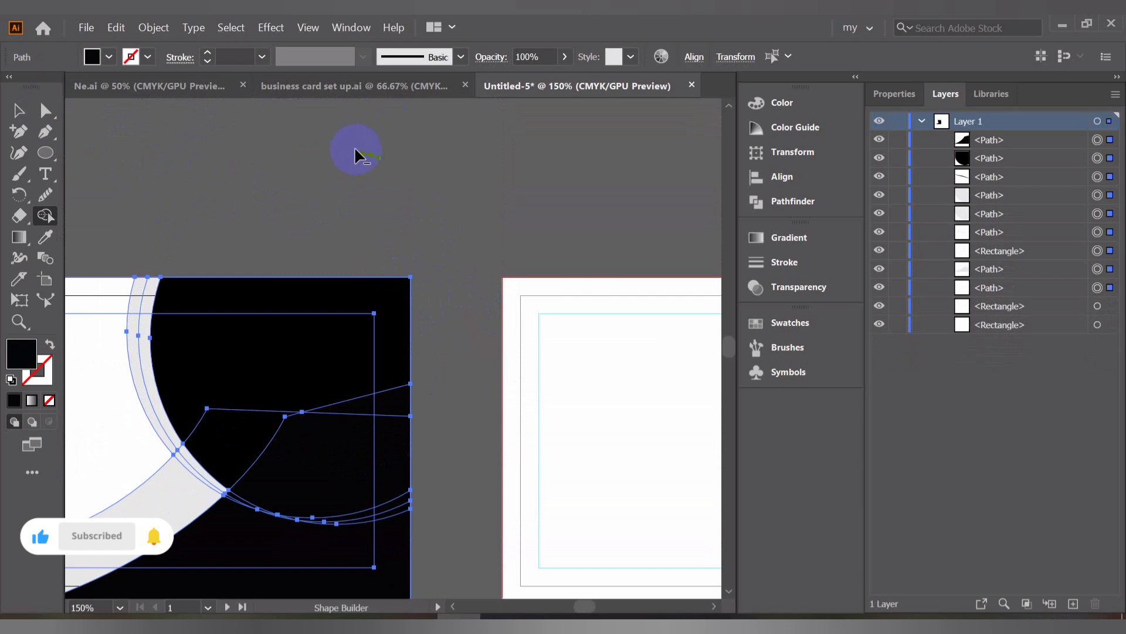
{"action": "left_click_drag", "start_coordinate": [356, 156], "coordinate": [340, 151], "text": "alt"}
Inspect the trimmed front-card artwork up close, selecting its rectangle and swoosh paths
{"action": "left_click", "coordinate": [19, 110]}
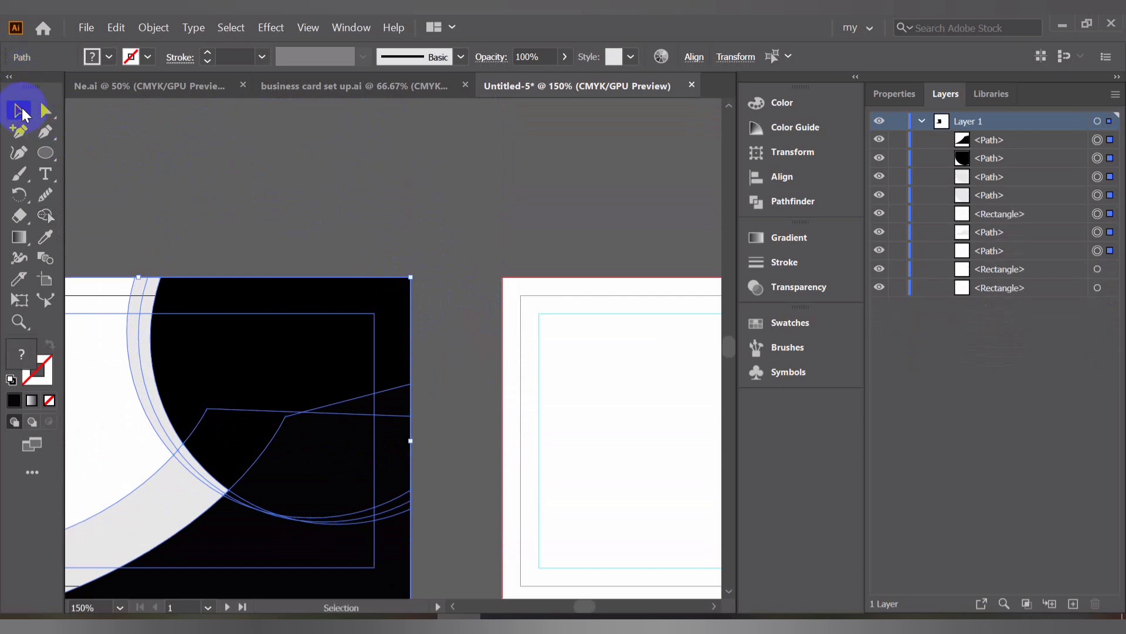
{"action": "left_click", "coordinate": [310, 151]}
{"action": "scroll", "coordinate": [311, 157], "scroll_direction": "down", "scroll_amount": 3}
{"action": "left_click_drag", "start_coordinate": [261, 207], "coordinate": [343, 217]}
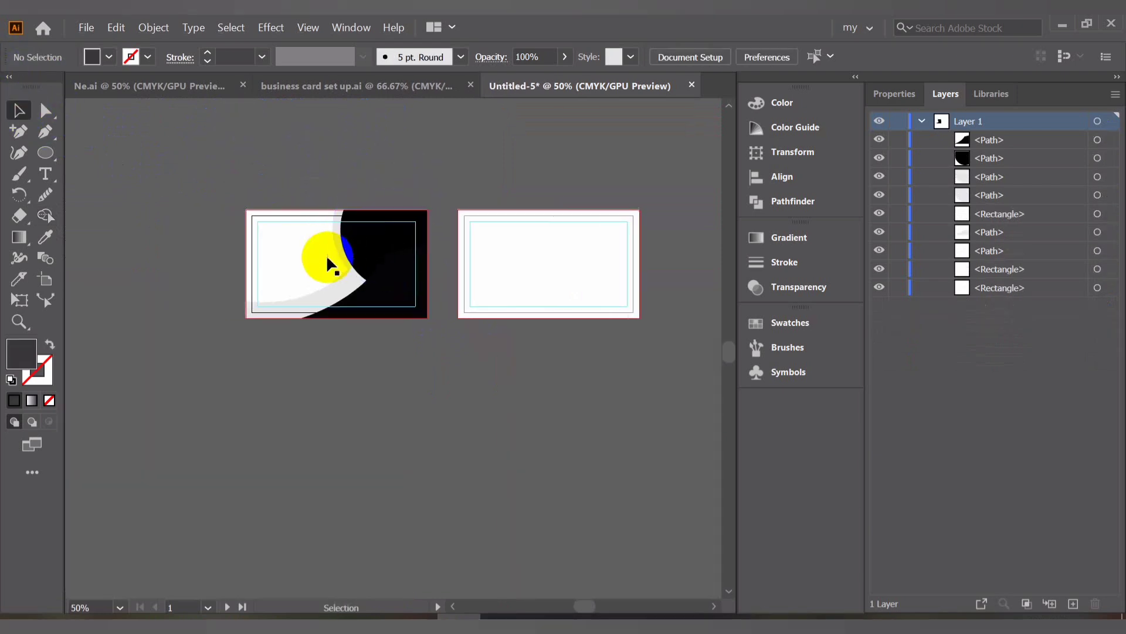
{"action": "scroll", "coordinate": [326, 254], "scroll_direction": "up", "scroll_amount": 4}
{"action": "left_click", "coordinate": [355, 322]}
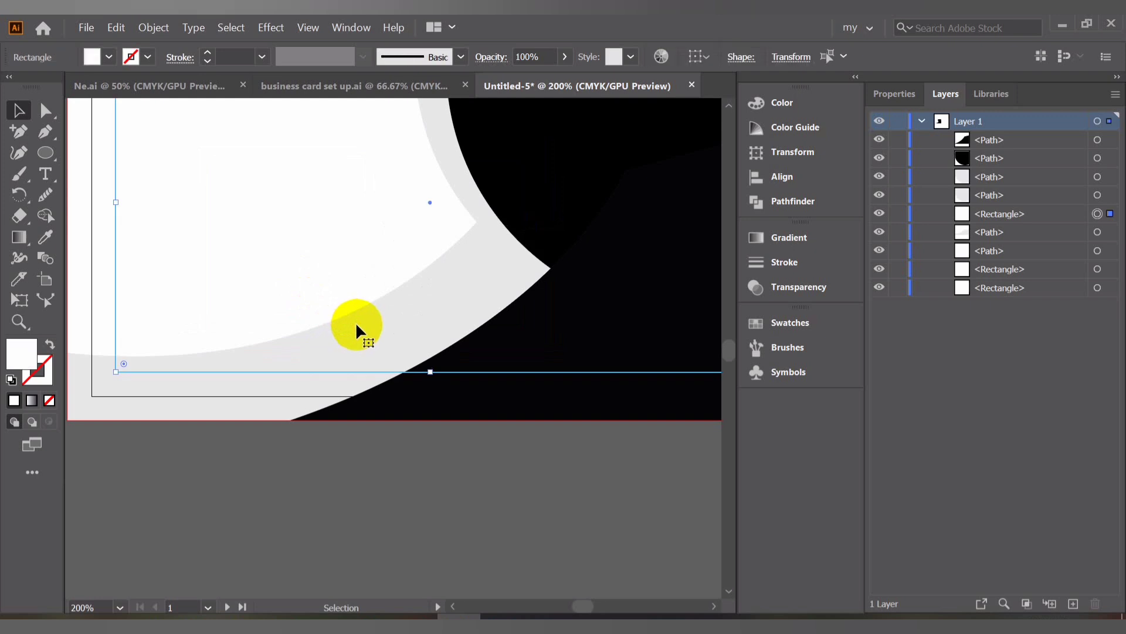
{"action": "left_click", "coordinate": [182, 410]}
{"action": "scroll", "coordinate": [170, 394], "scroll_direction": "up", "scroll_amount": 2}
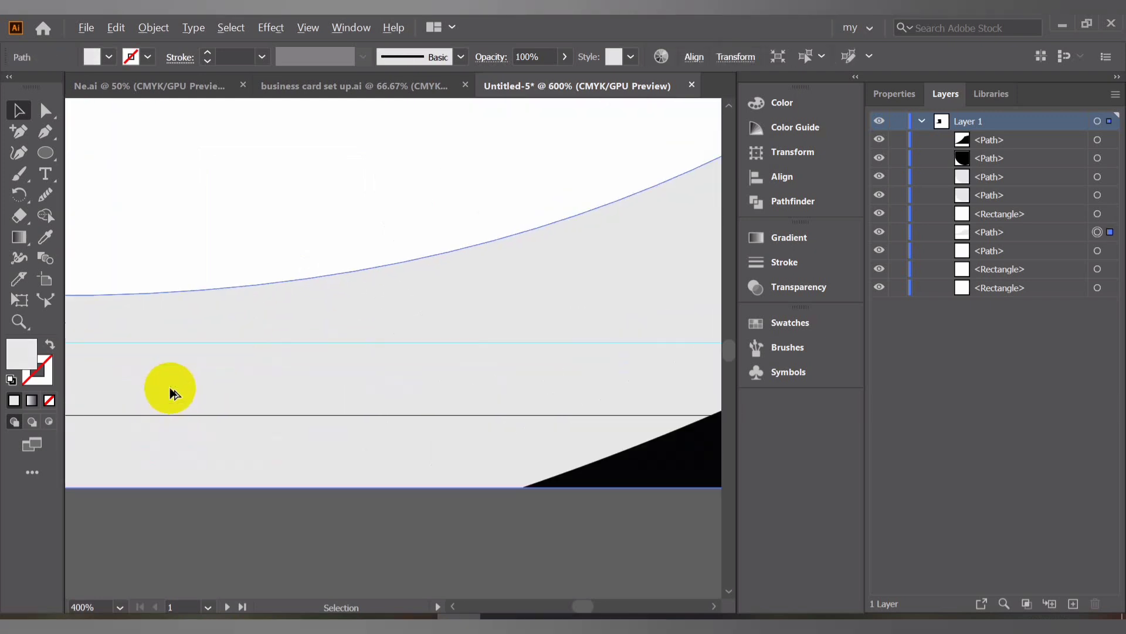
{"action": "scroll", "coordinate": [171, 392], "scroll_direction": "down", "scroll_amount": 3}
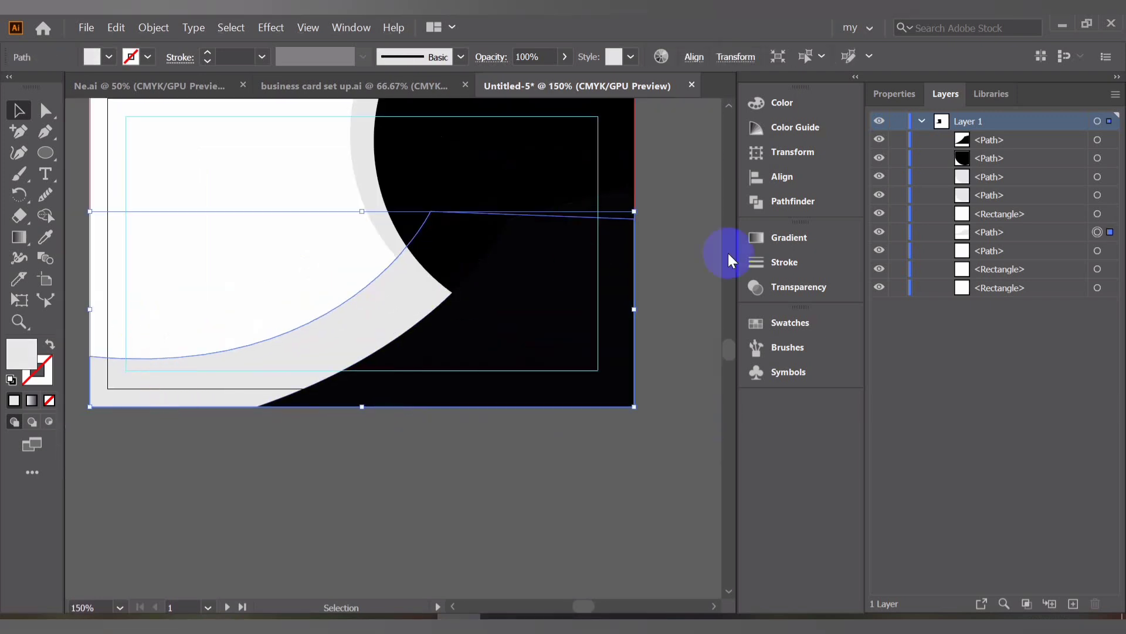
Compare the design with the reference card in Ne.ai and close the business card set up.ai document
{"action": "left_click", "coordinate": [320, 83]}
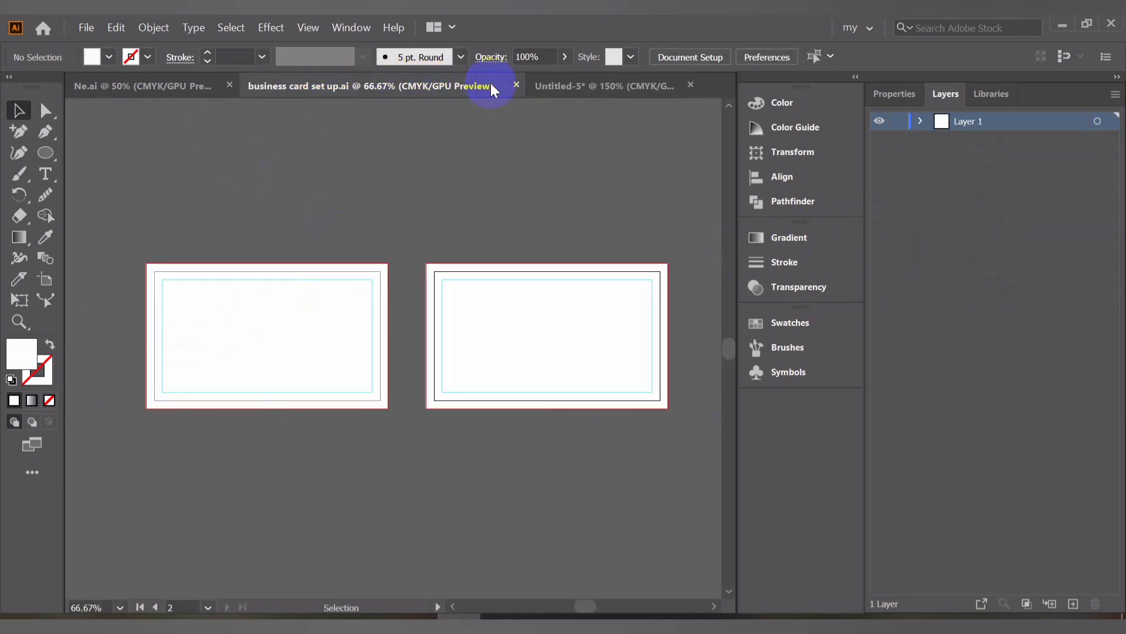
{"action": "left_click", "coordinate": [161, 87]}
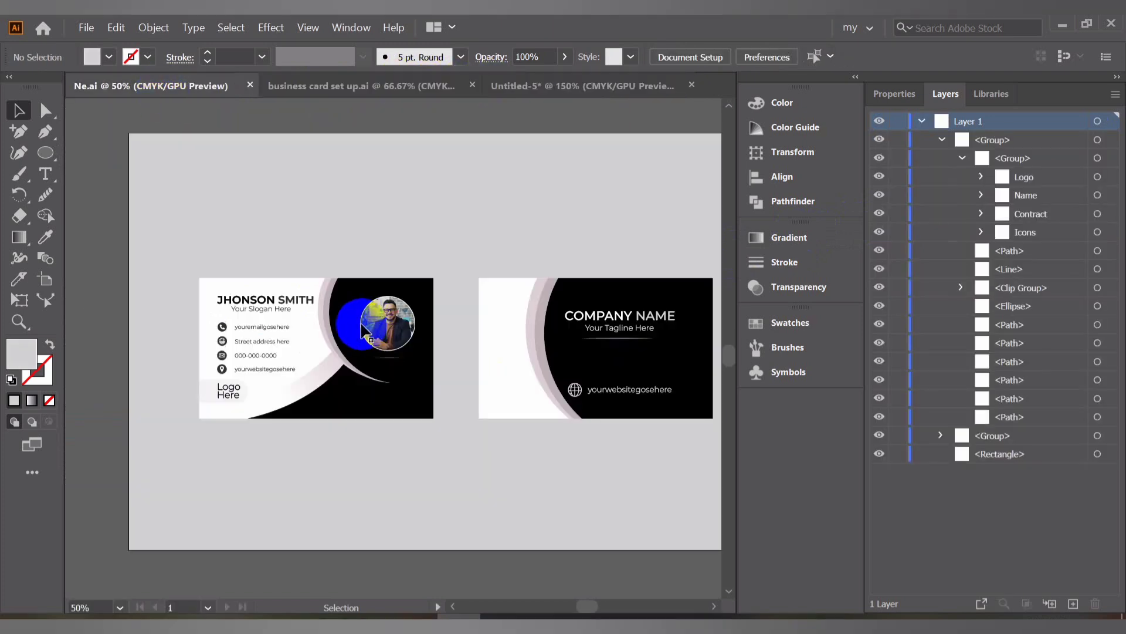
{"action": "scroll", "coordinate": [283, 365], "scroll_direction": "up", "scroll_amount": 3}
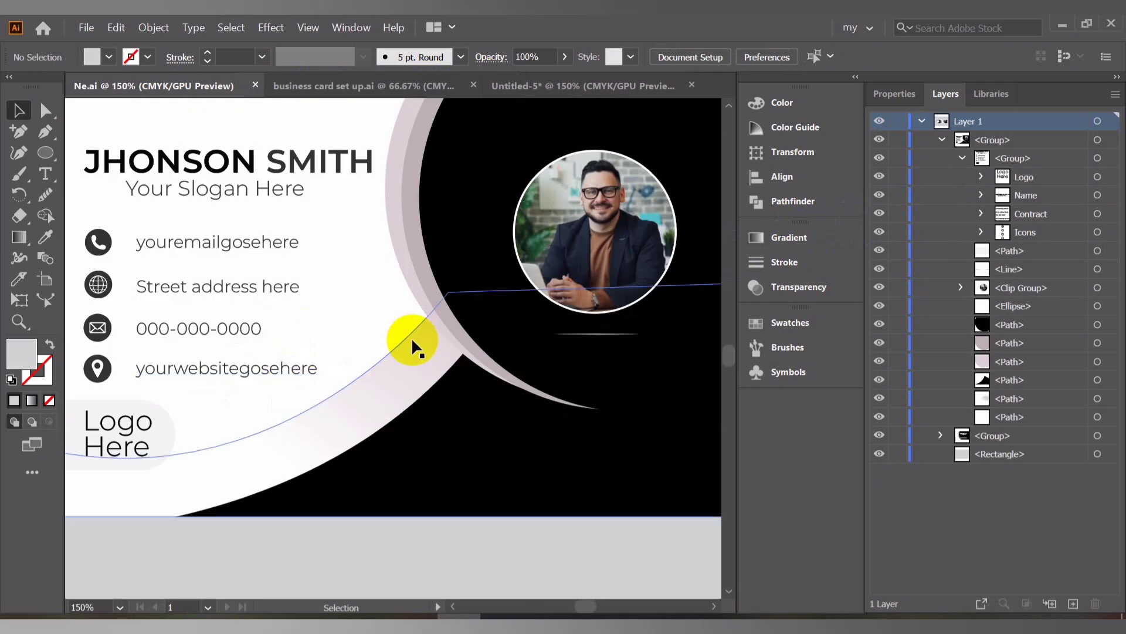
{"action": "scroll", "coordinate": [412, 341], "scroll_direction": "down", "scroll_amount": 1}
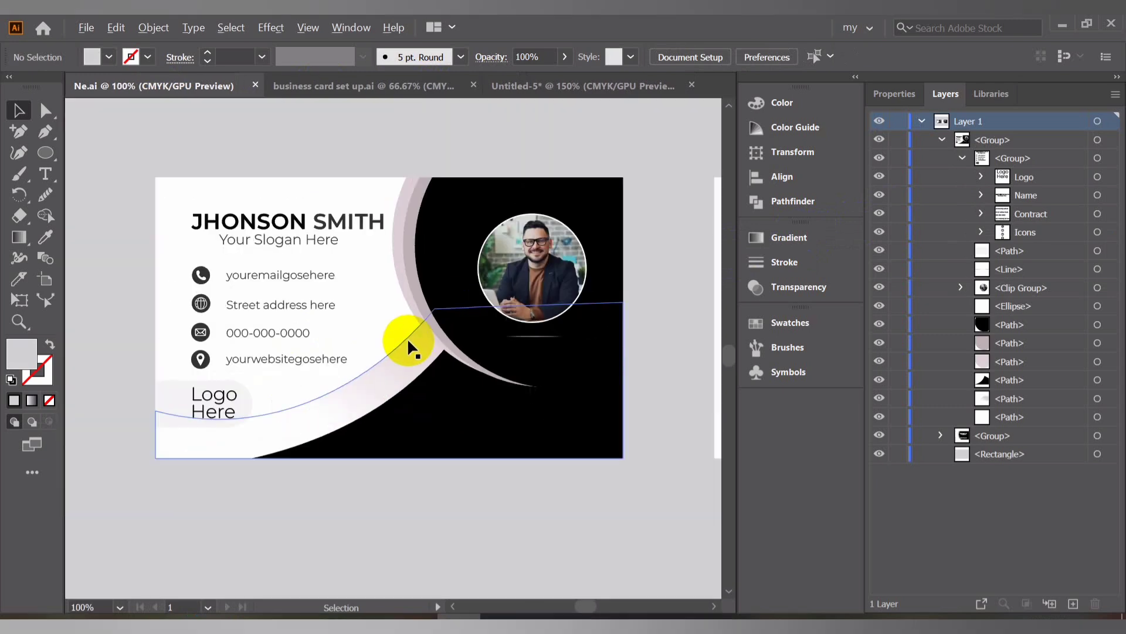
{"action": "left_click", "coordinate": [561, 82]}
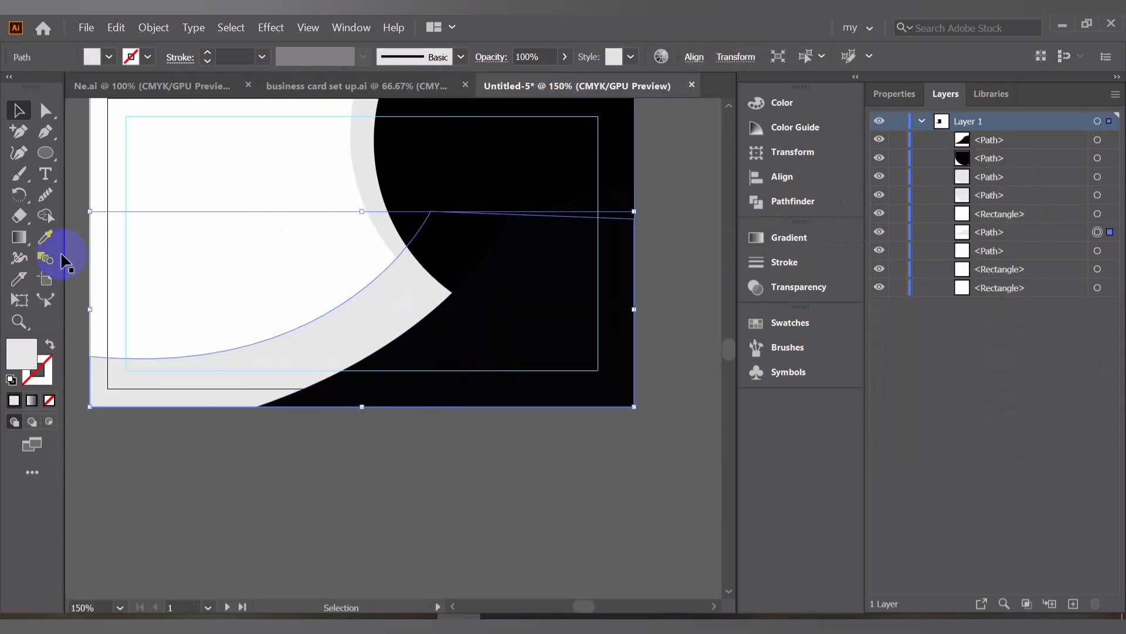
{"action": "left_click", "coordinate": [188, 84]}
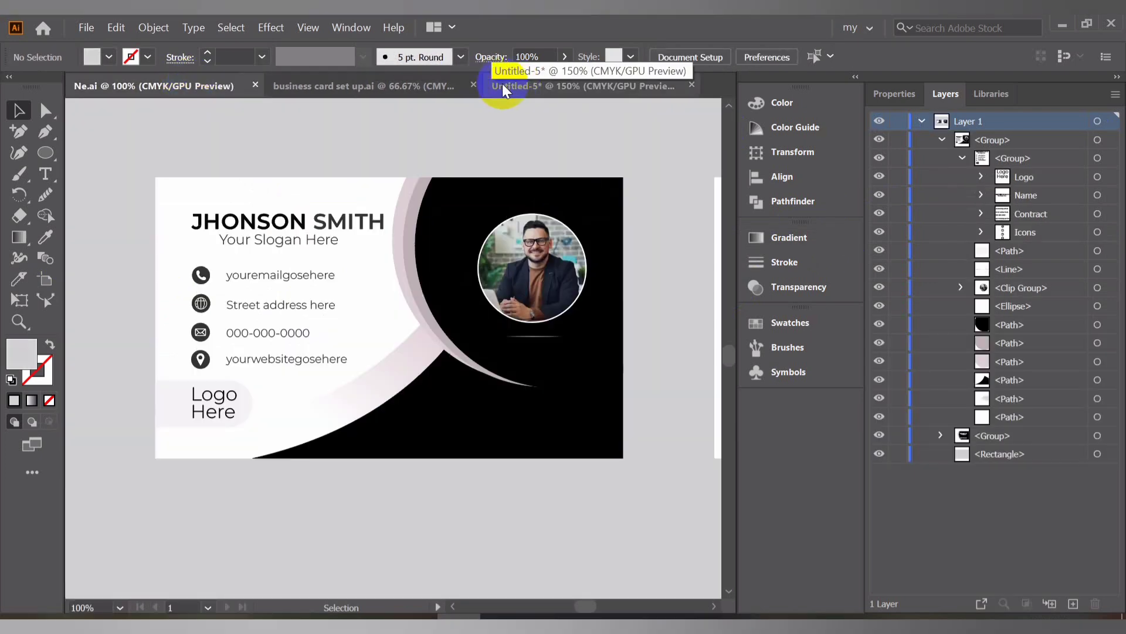
{"action": "left_click", "coordinate": [422, 84]}
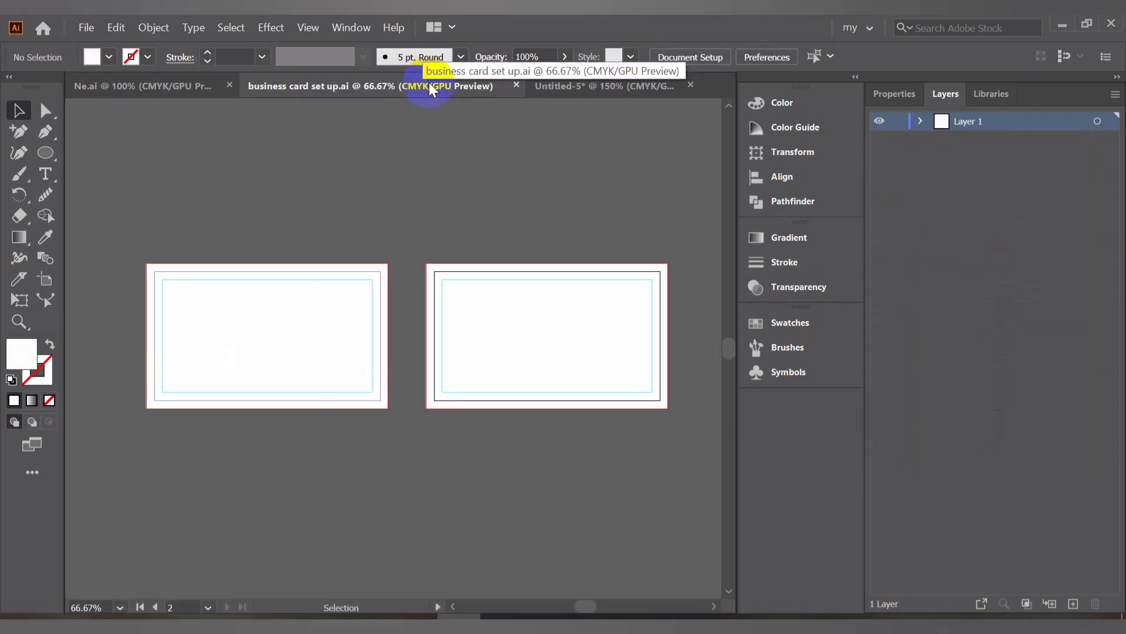
{"action": "left_click", "coordinate": [516, 86]}
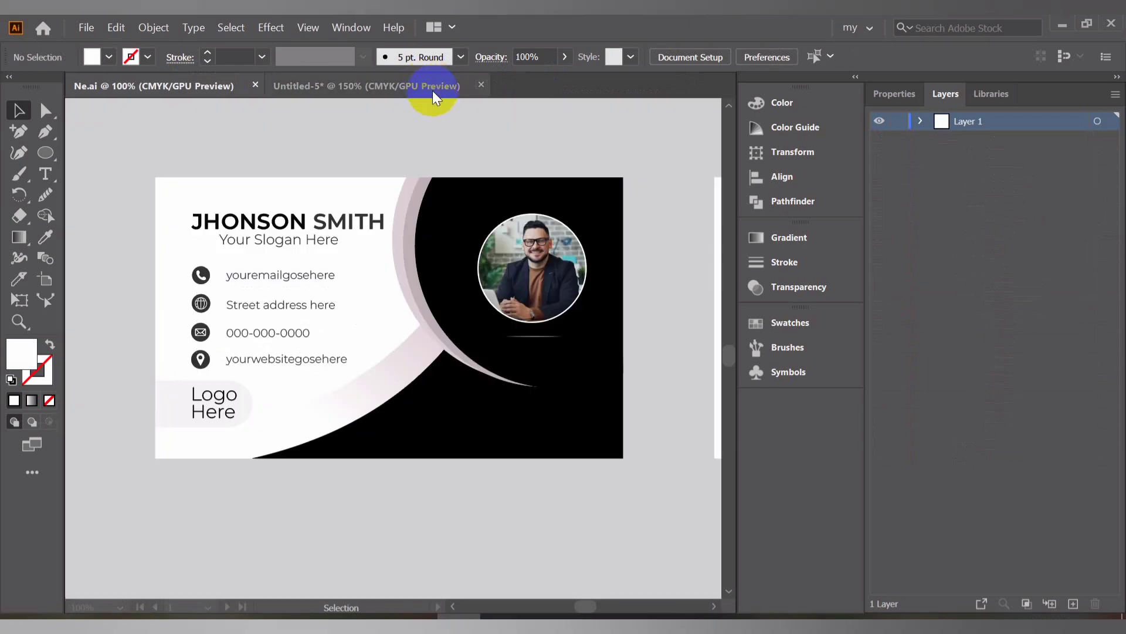
Select the outer ring around the black circle and set its fill to gray 7A7D7F
{"action": "scroll", "coordinate": [357, 360], "scroll_direction": "up", "scroll_amount": 5}
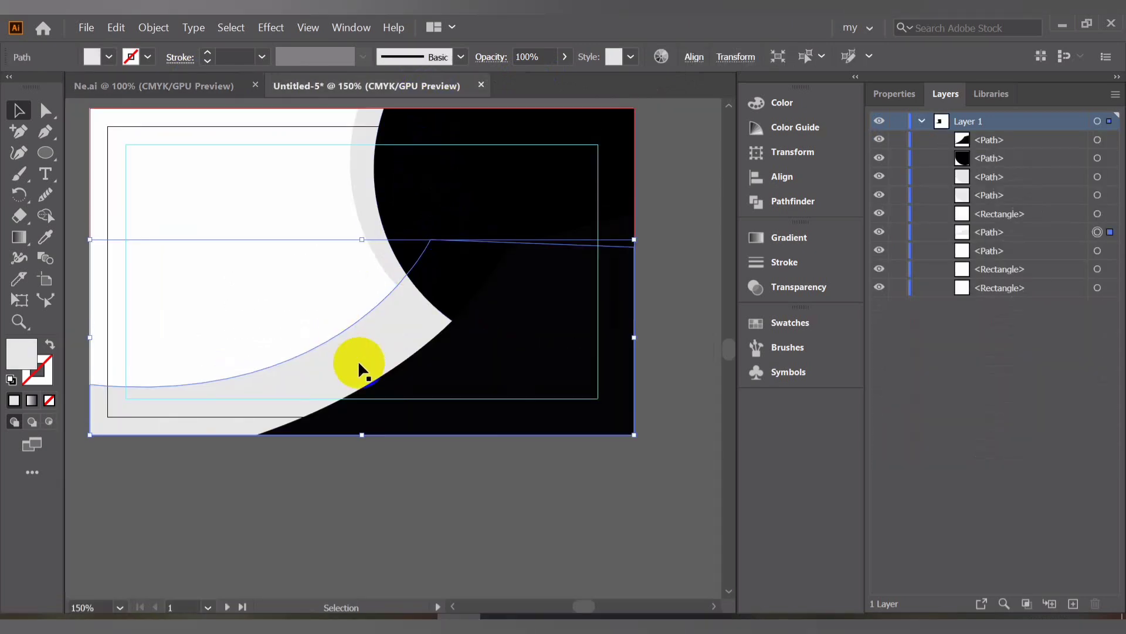
{"action": "left_click", "coordinate": [442, 136]}
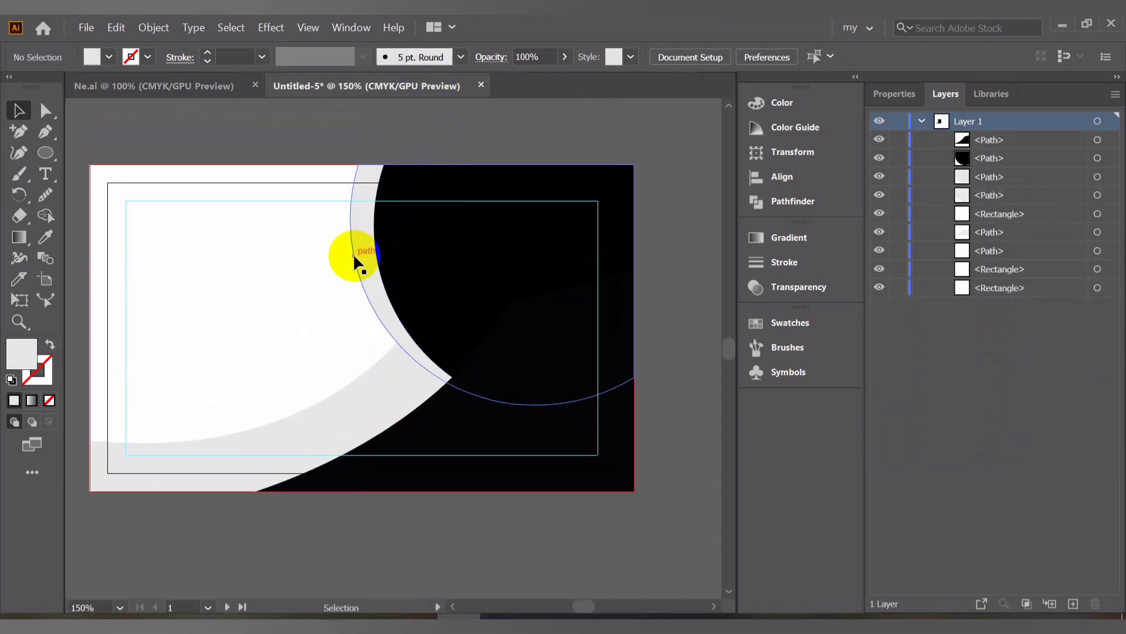
{"action": "left_click", "coordinate": [368, 253]}
{"action": "scroll", "coordinate": [368, 253], "scroll_direction": "up", "scroll_amount": 3}
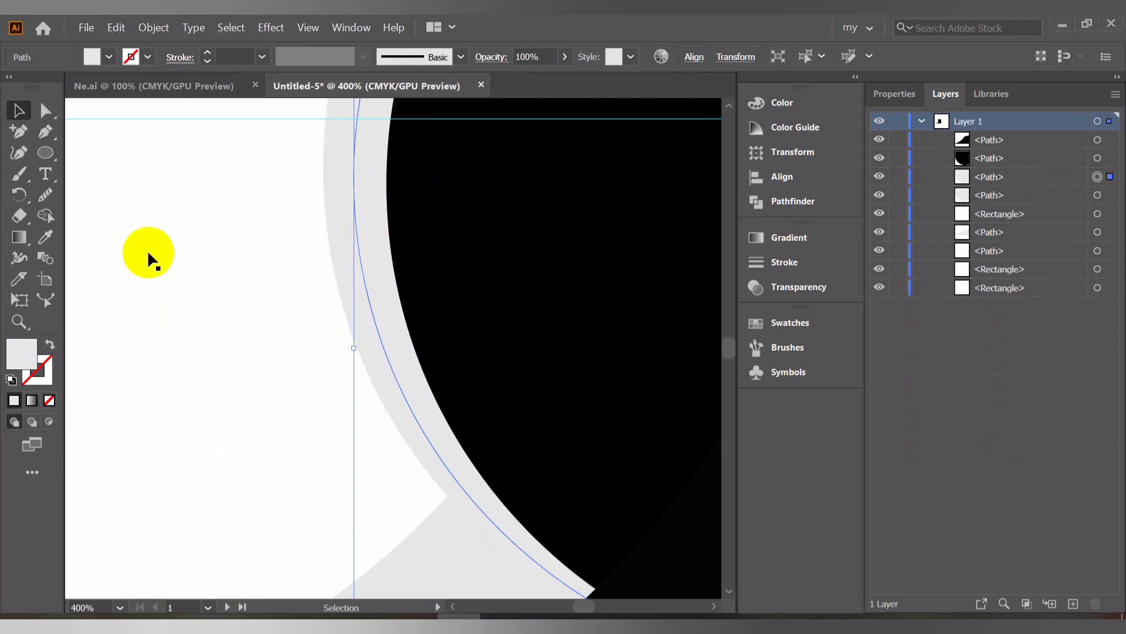
{"action": "double_click", "coordinate": [21, 364]}
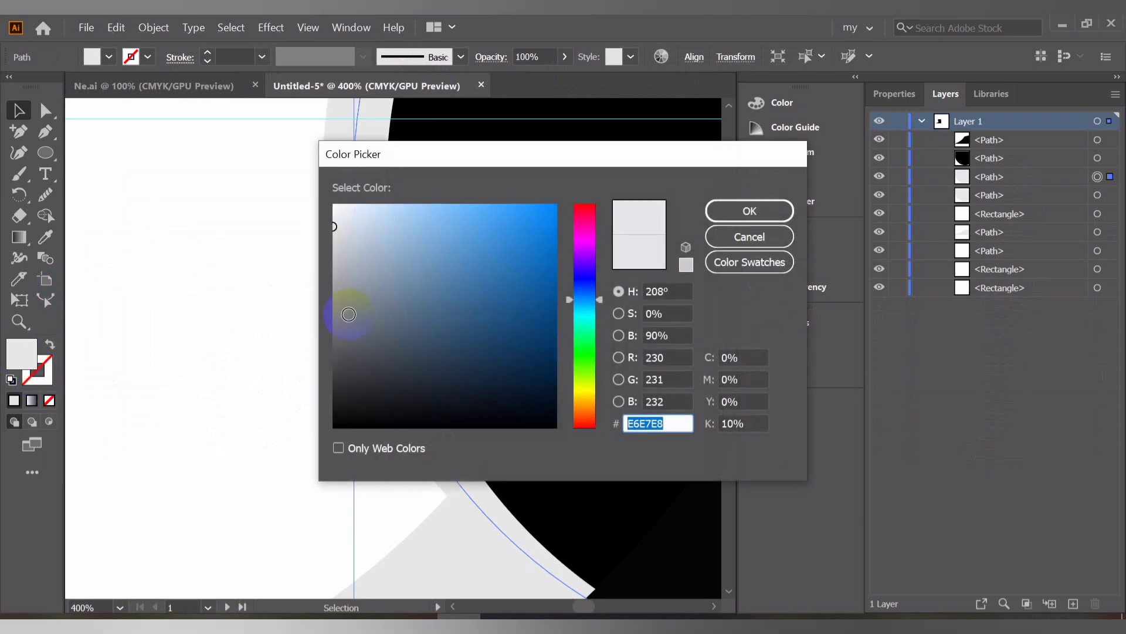
{"action": "left_click", "coordinate": [342, 316]}
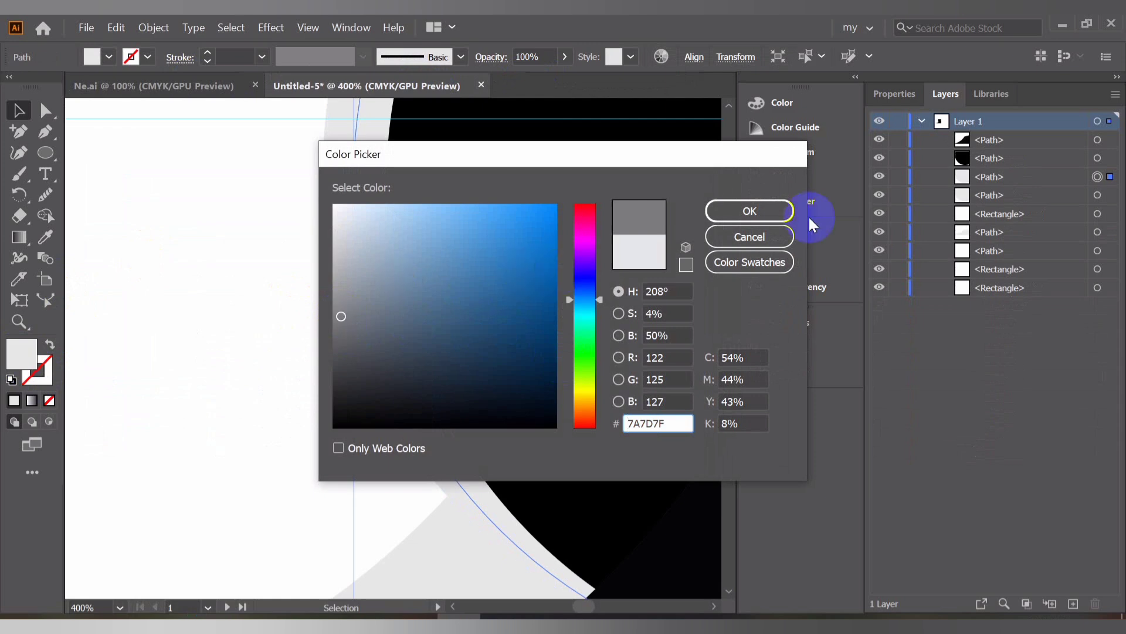
{"action": "left_click", "coordinate": [758, 209]}
Set the inner ring piece's fill to a light gray in the Color Picker
{"action": "left_click", "coordinate": [343, 215]}
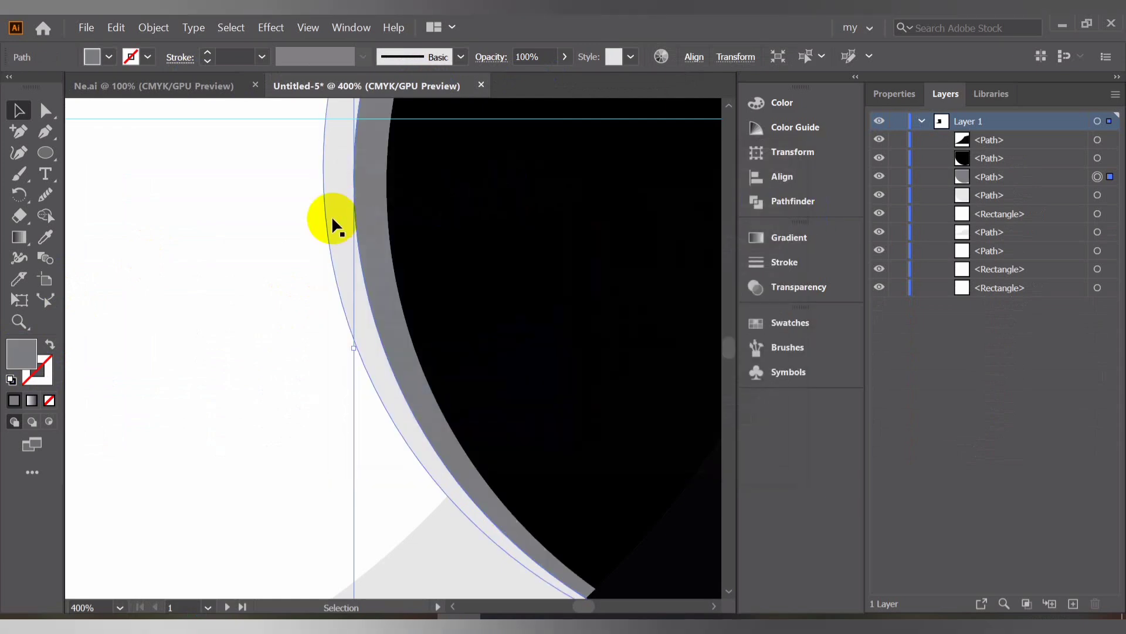
{"action": "double_click", "coordinate": [13, 350]}
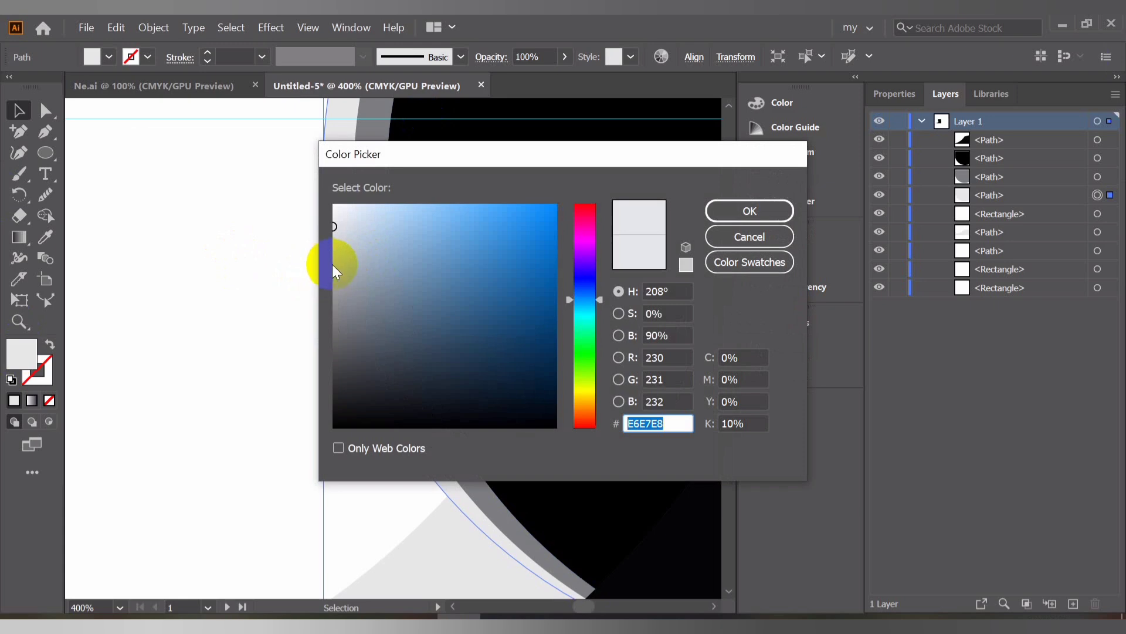
{"action": "left_click", "coordinate": [333, 251]}
{"action": "left_click", "coordinate": [750, 210]}
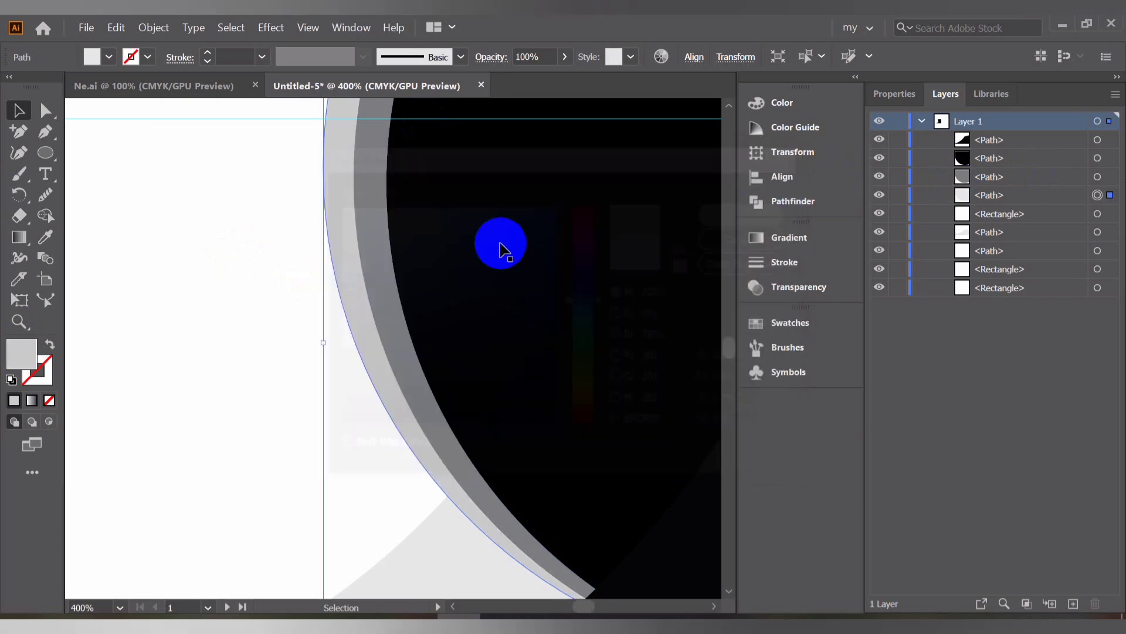
Fill the inner ring piece with the light swoosh band's gray using the Eyedropper
{"action": "scroll", "coordinate": [285, 258], "scroll_direction": "down", "scroll_amount": 5}
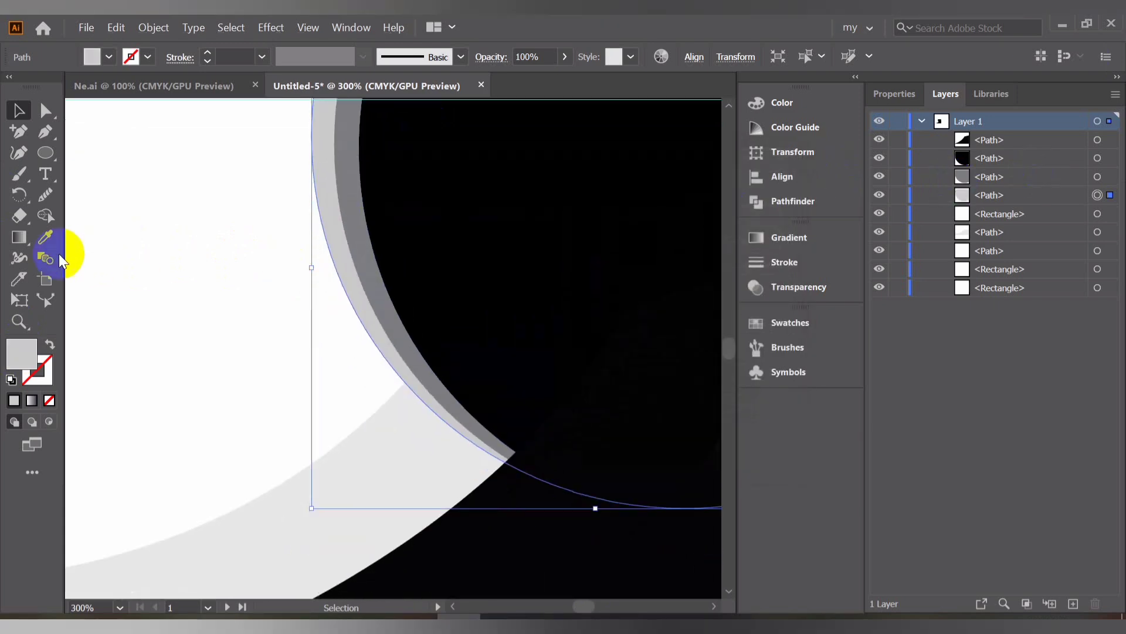
{"action": "left_click", "coordinate": [45, 237]}
{"action": "left_click", "coordinate": [359, 471]}
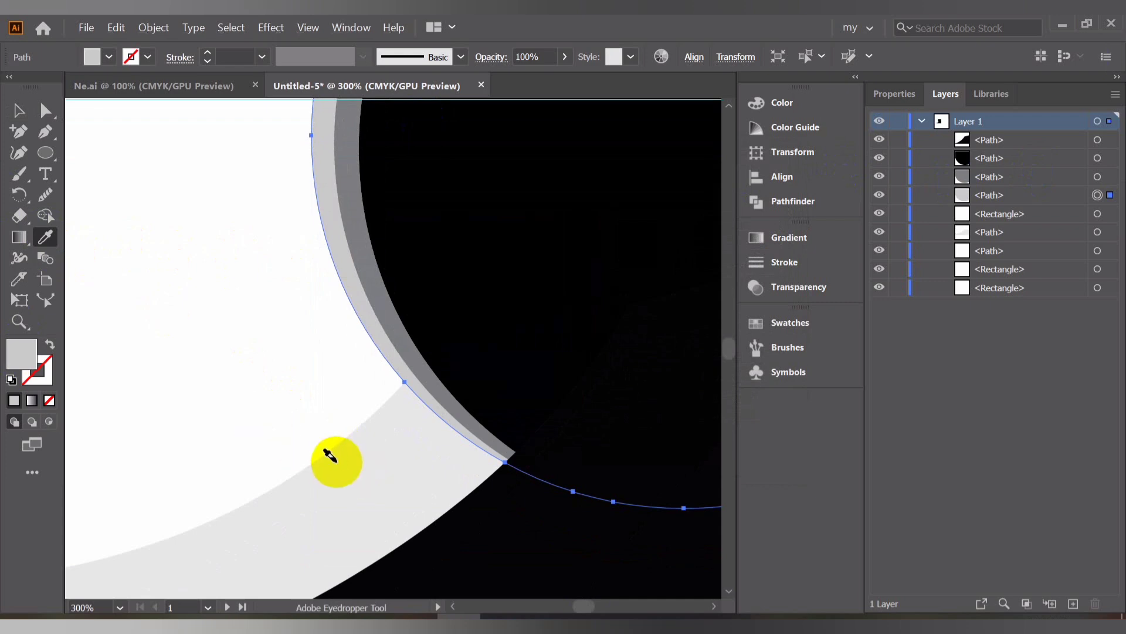
{"action": "left_click", "coordinate": [18, 110]}
{"action": "scroll", "coordinate": [315, 263], "scroll_direction": "down", "scroll_amount": 2}
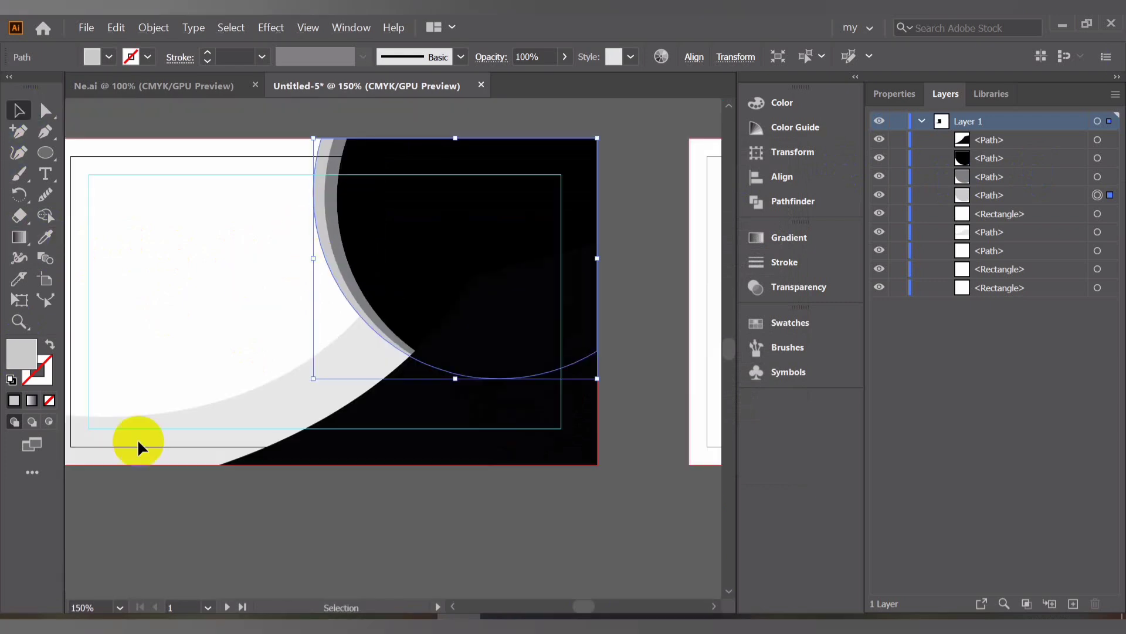
{"action": "left_click", "coordinate": [337, 507]}
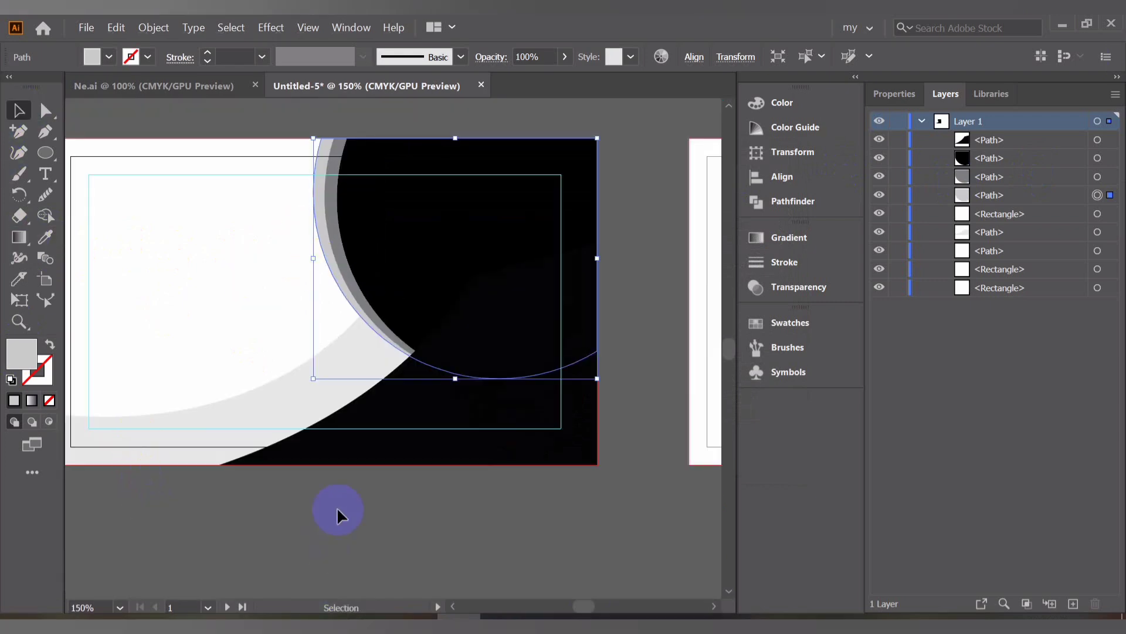
{"action": "left_click", "coordinate": [333, 269]}
{"action": "left_click", "coordinate": [43, 237]}
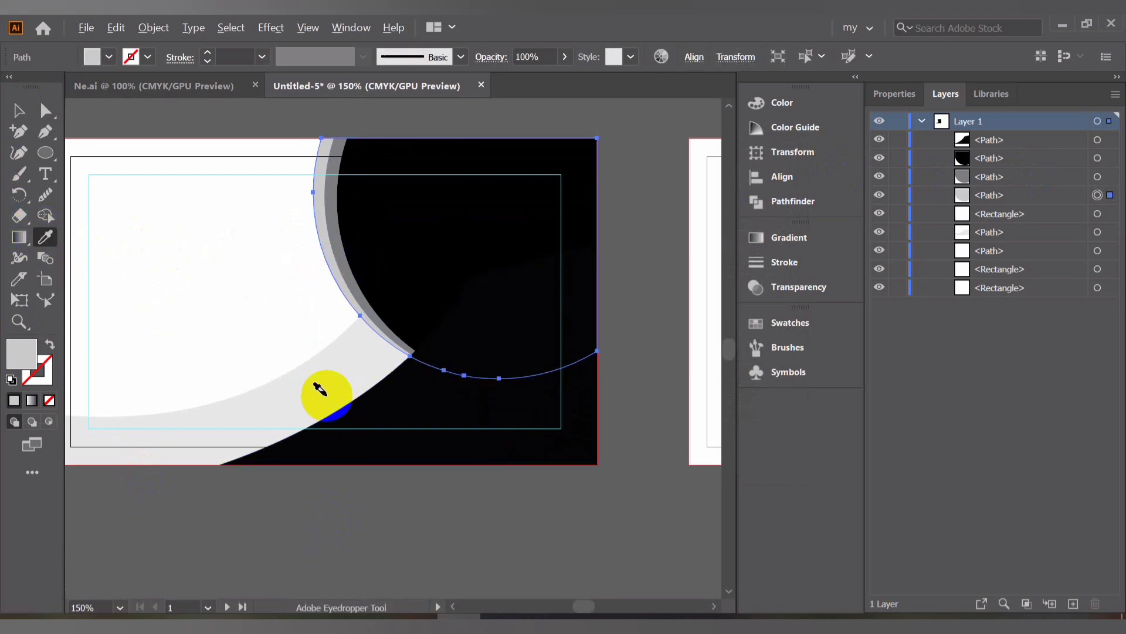
{"action": "left_click", "coordinate": [308, 383]}
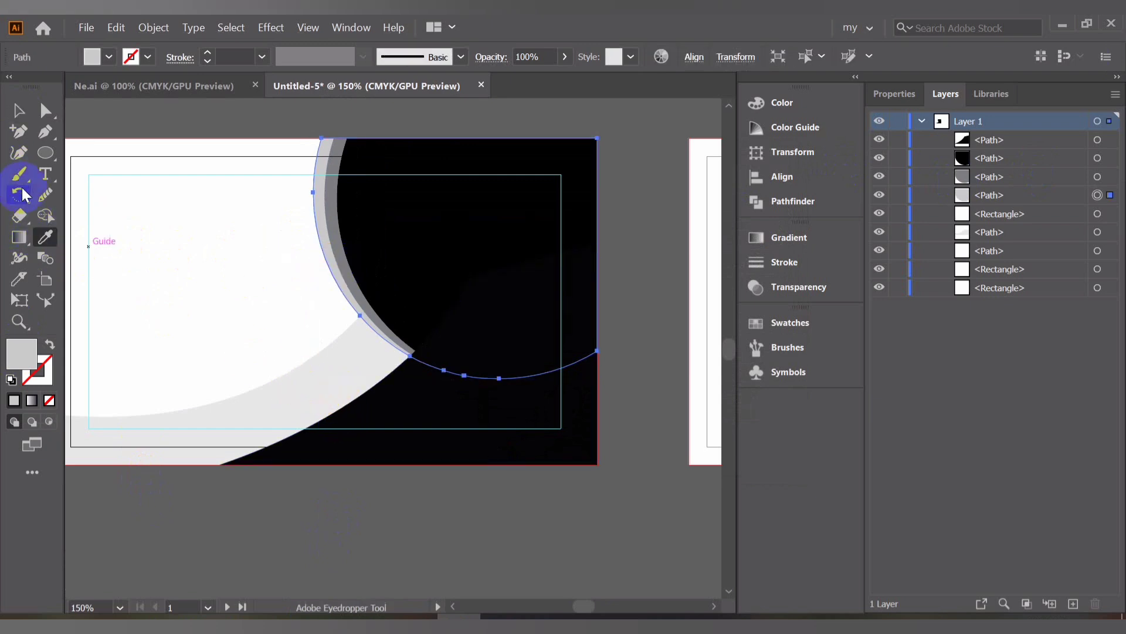
{"action": "left_click", "coordinate": [18, 110]}
{"action": "left_click", "coordinate": [228, 401]}
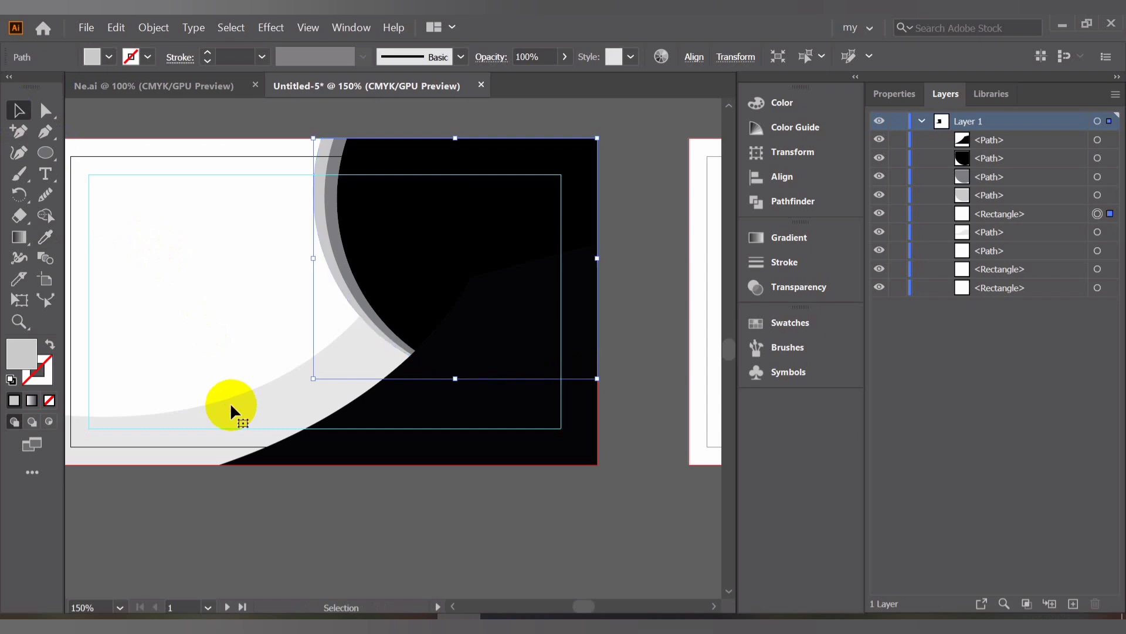
Fill the lower swoosh band with the ring's gray using the Eyedropper
{"action": "left_click", "coordinate": [135, 441]}
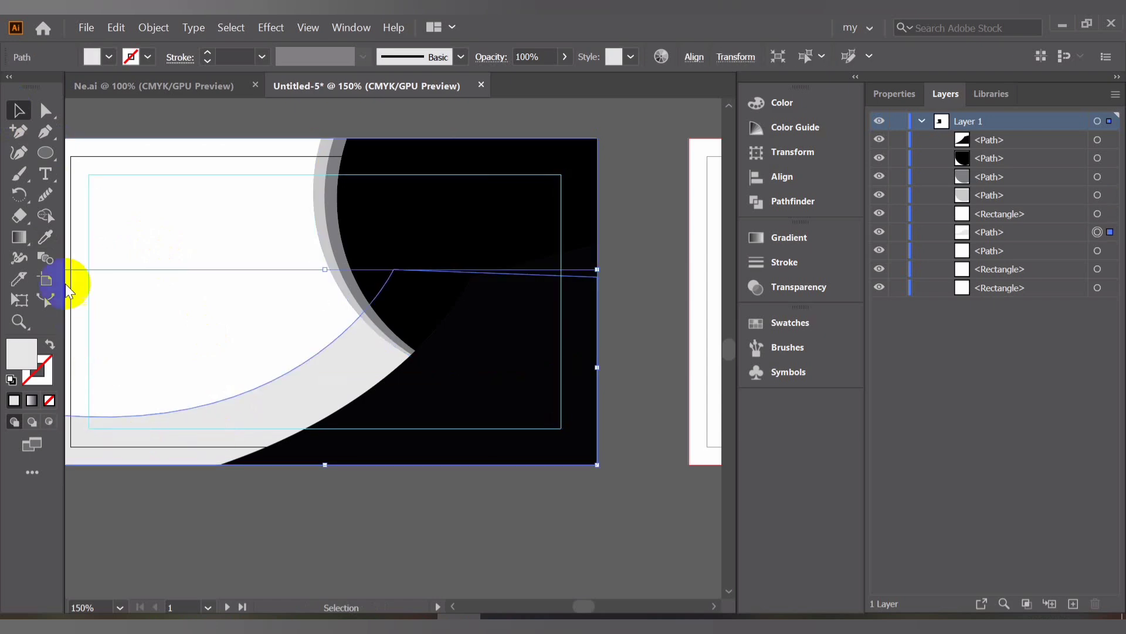
{"action": "left_click", "coordinate": [44, 237]}
{"action": "left_click", "coordinate": [227, 229]}
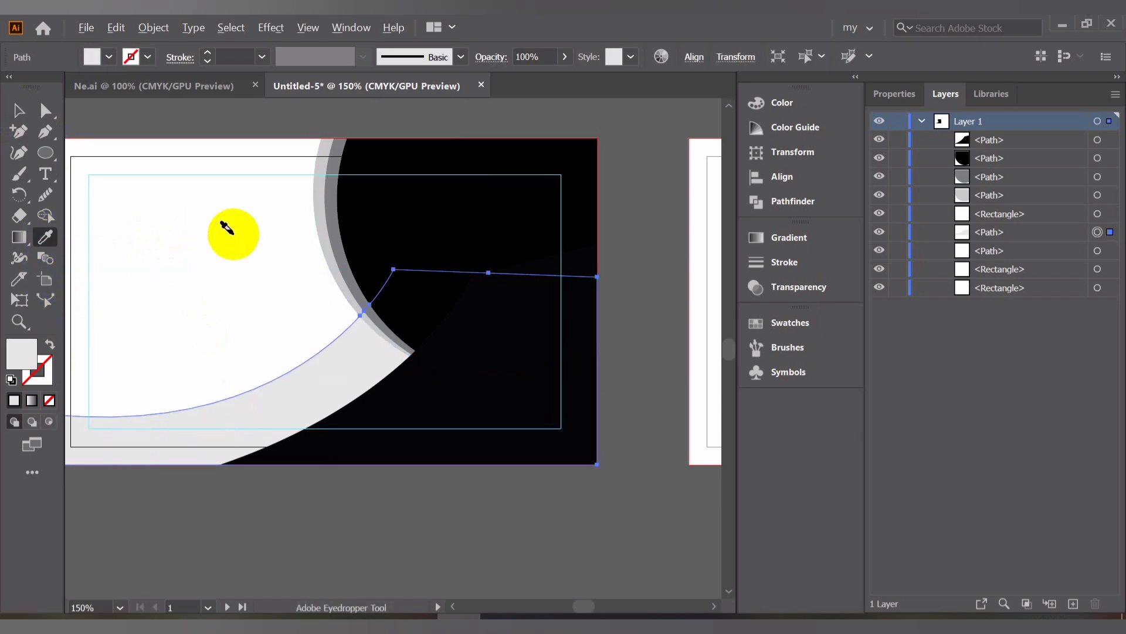
{"action": "left_click", "coordinate": [319, 231], "text": "alt"}
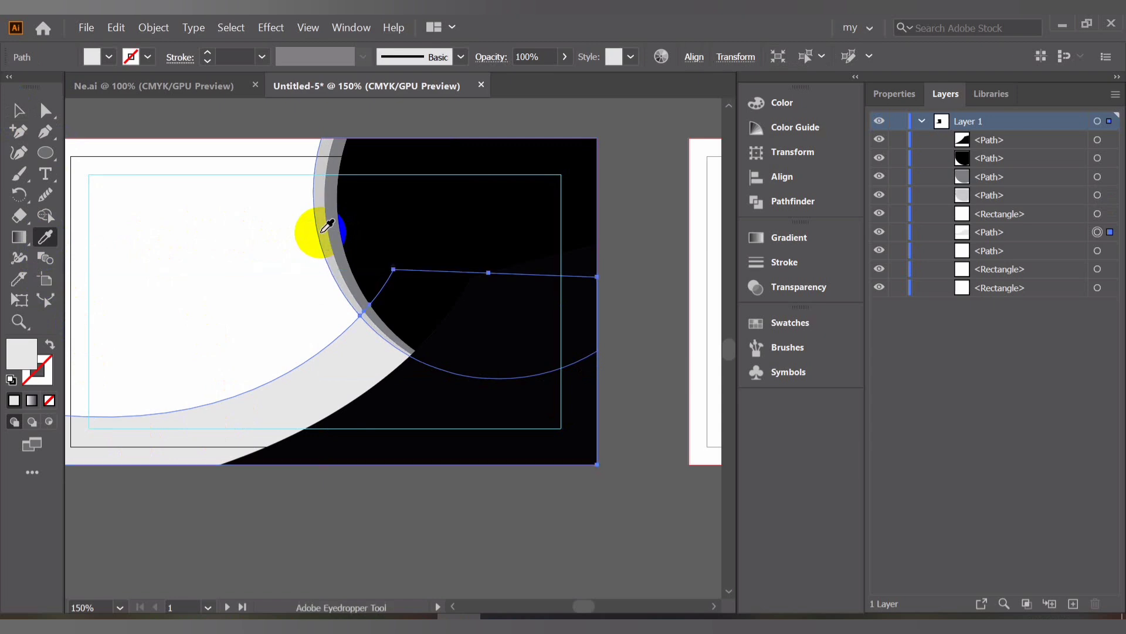
{"action": "left_click", "coordinate": [321, 233]}
{"action": "left_click", "coordinate": [18, 112]}
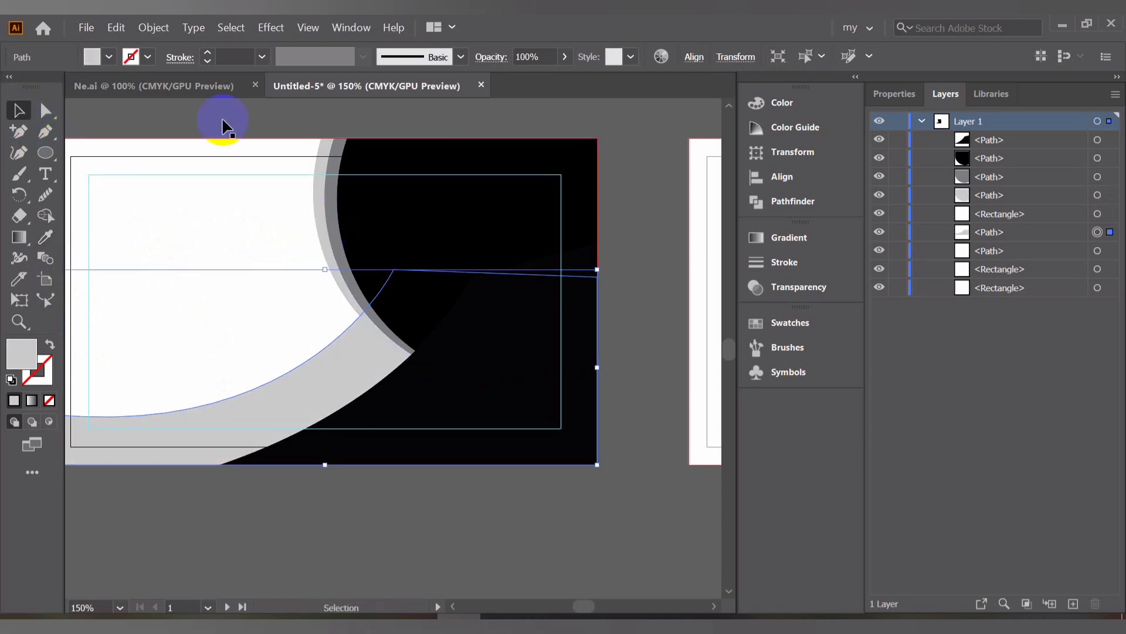
Apply a linear gradient to the swoosh band and sample the ring's gray into its end stop
{"action": "left_click", "coordinate": [778, 234]}
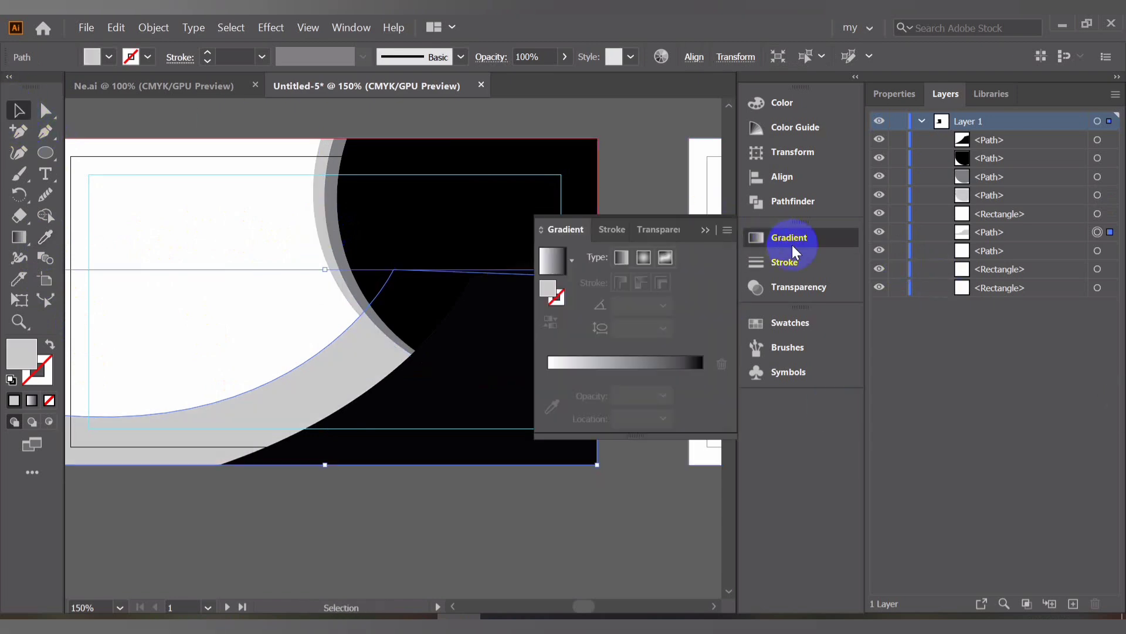
{"action": "left_click", "coordinate": [664, 365]}
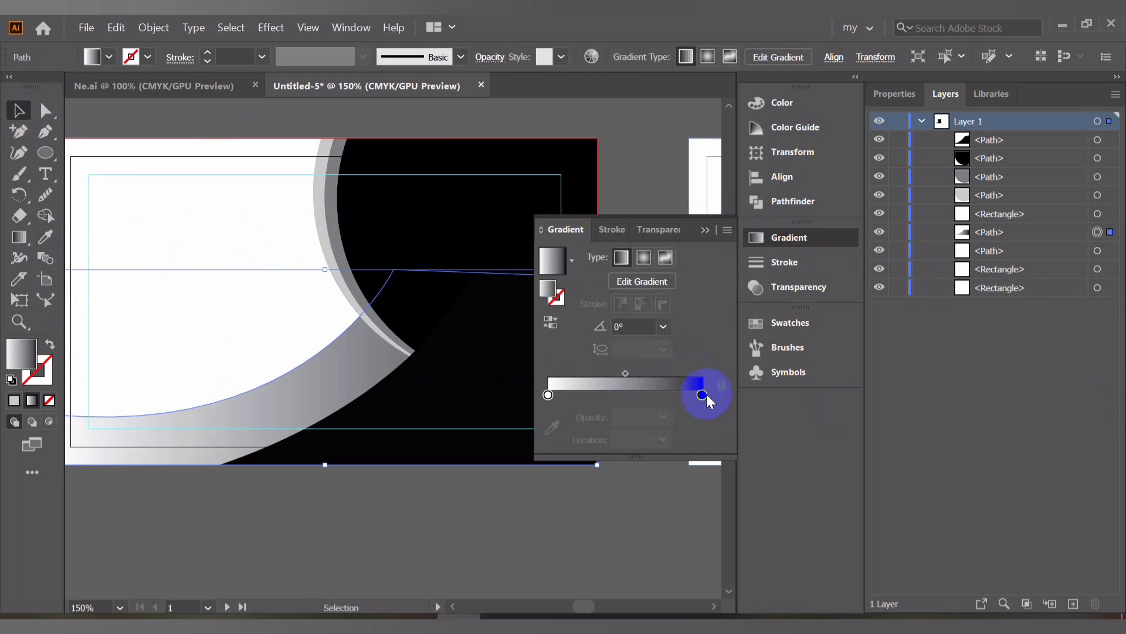
{"action": "left_click", "coordinate": [702, 394]}
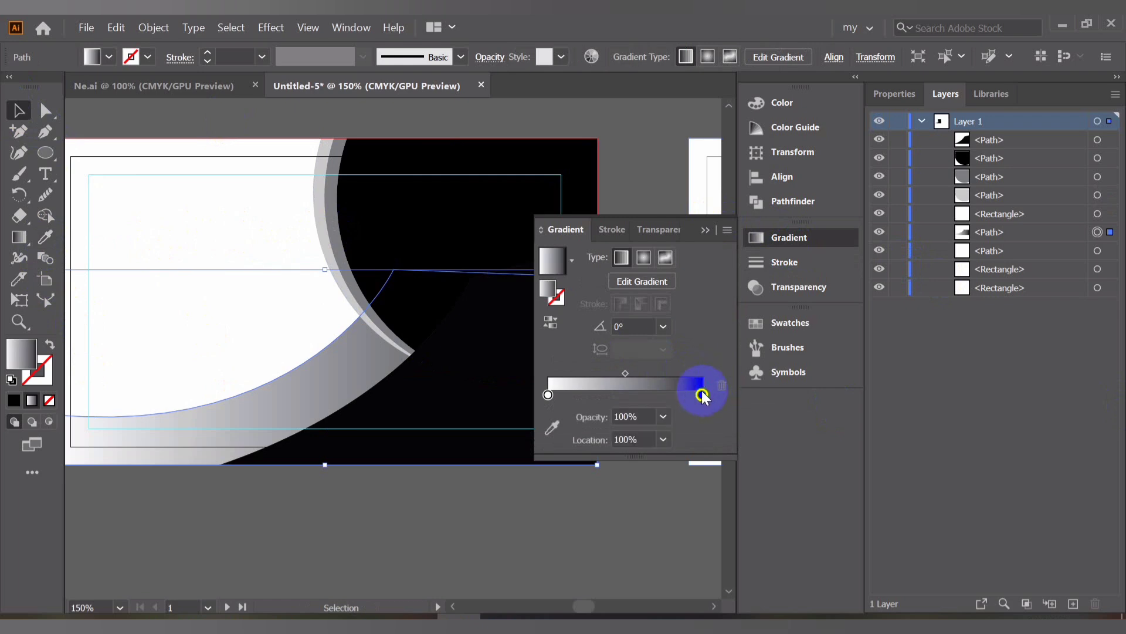
{"action": "left_click", "coordinate": [552, 428]}
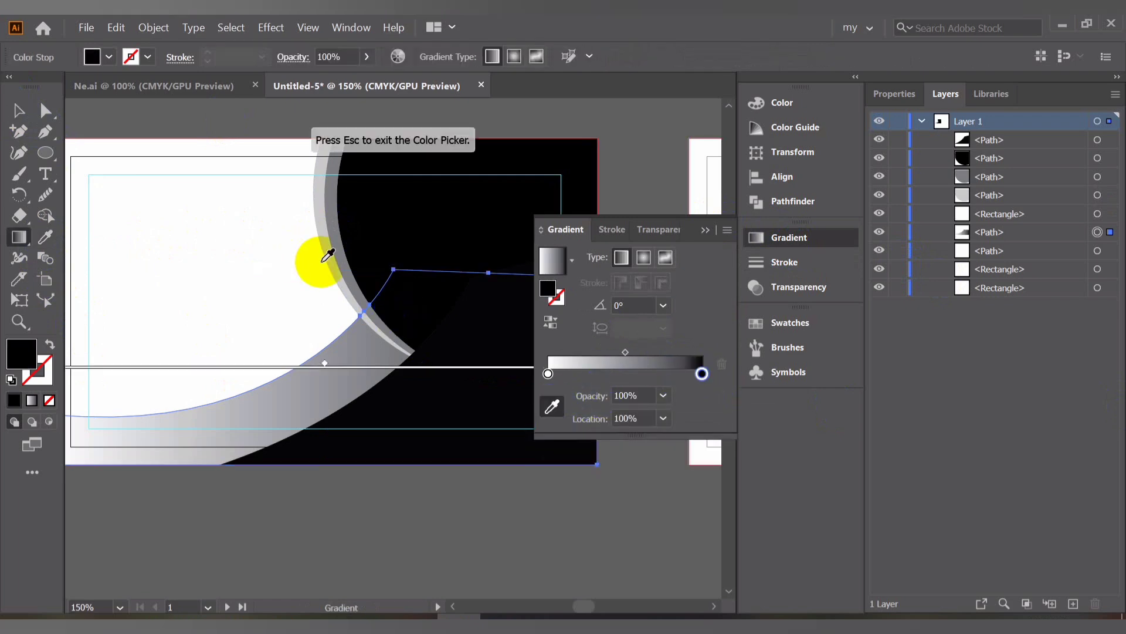
{"action": "left_click", "coordinate": [332, 257]}
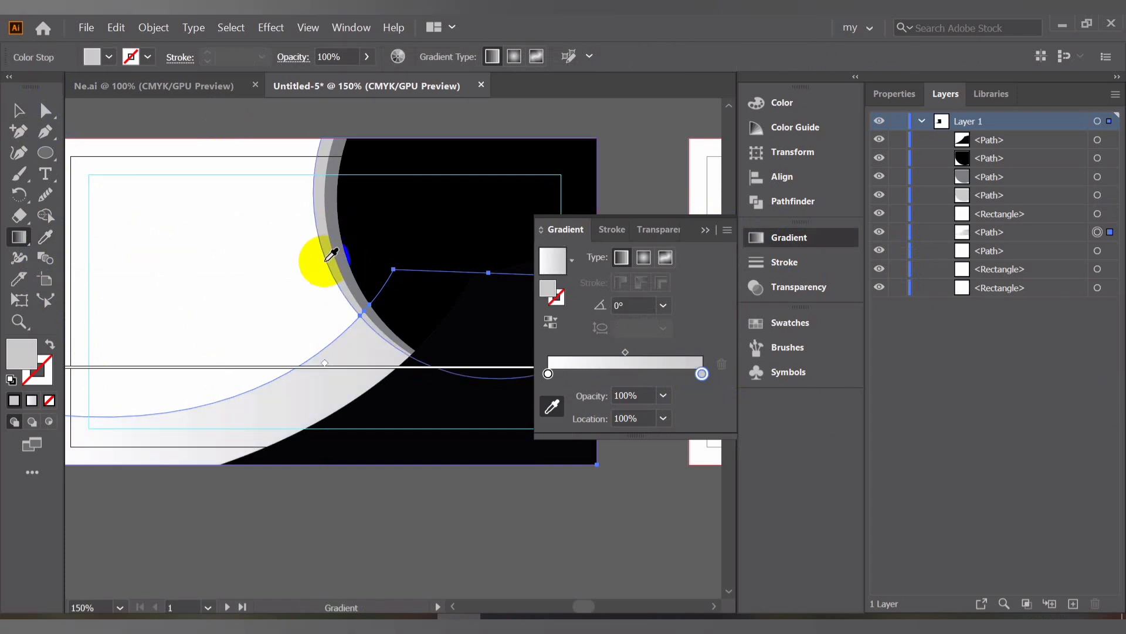
Redraw the band's gradient diagonally with the Gradient tool and set the white start stop's opacity to 0%
{"action": "left_click", "coordinate": [18, 110]}
{"action": "left_click", "coordinate": [20, 237]}
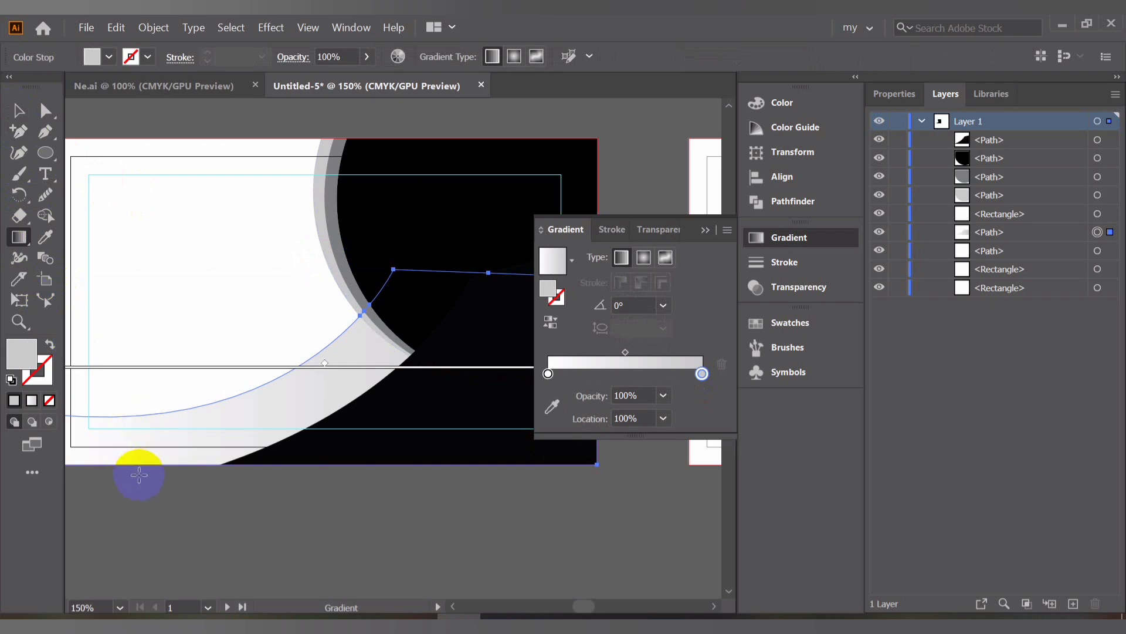
{"action": "mouse_move", "coordinate": [141, 490]}
{"action": "left_mouse_down"}
{"action": "mouse_move", "coordinate": [251, 445]}
{"action": "mouse_move", "coordinate": [311, 365]}
{"action": "mouse_move", "coordinate": [306, 301]}
{"action": "left_mouse_up"}
{"action": "mouse_move", "coordinate": [192, 488]}
{"action": "left_mouse_down"}
{"action": "mouse_move", "coordinate": [334, 372]}
{"action": "mouse_move", "coordinate": [334, 326]}
{"action": "mouse_move", "coordinate": [276, 364]}
{"action": "left_mouse_up"}
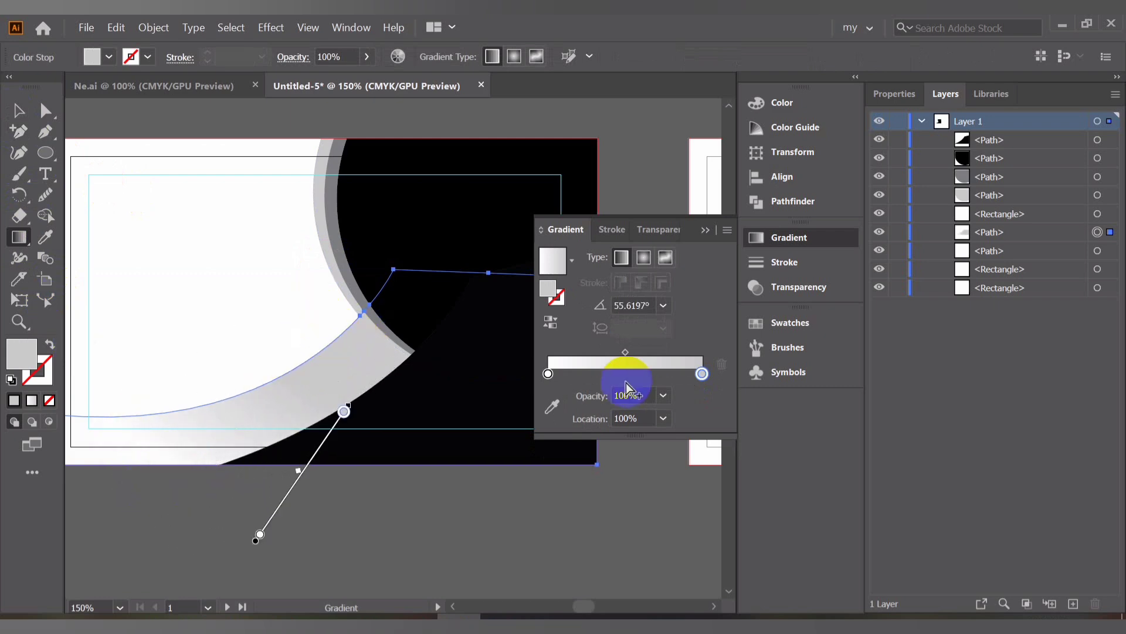
{"action": "left_click", "coordinate": [548, 374]}
{"action": "left_click", "coordinate": [664, 398]}
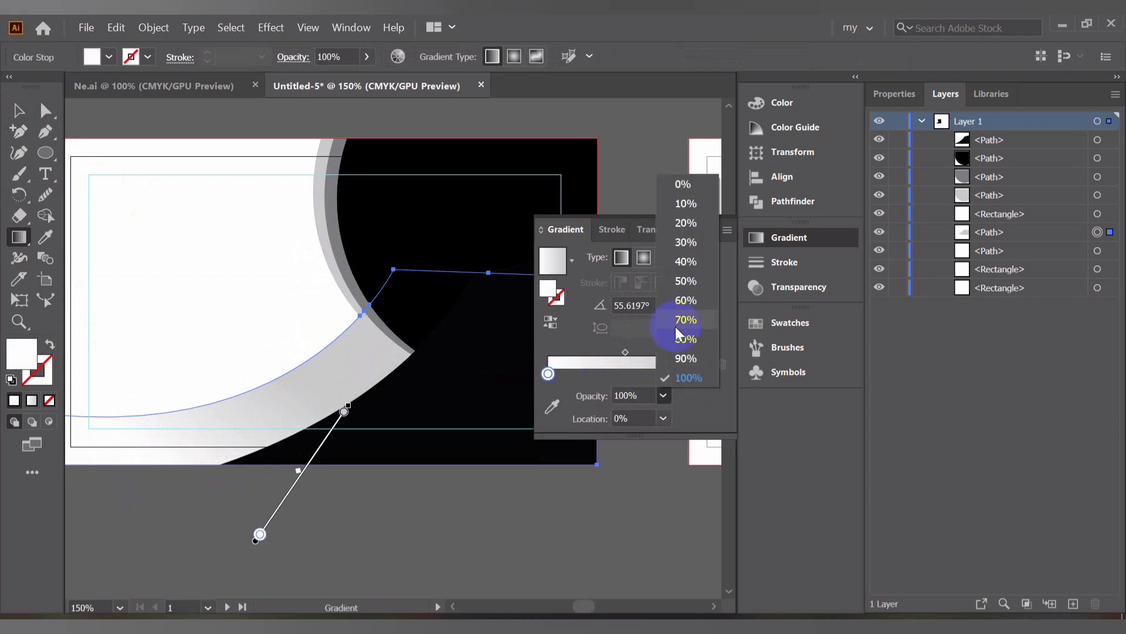
{"action": "left_click", "coordinate": [680, 183]}
{"action": "scroll", "coordinate": [306, 379], "scroll_direction": "down", "scroll_amount": 2}
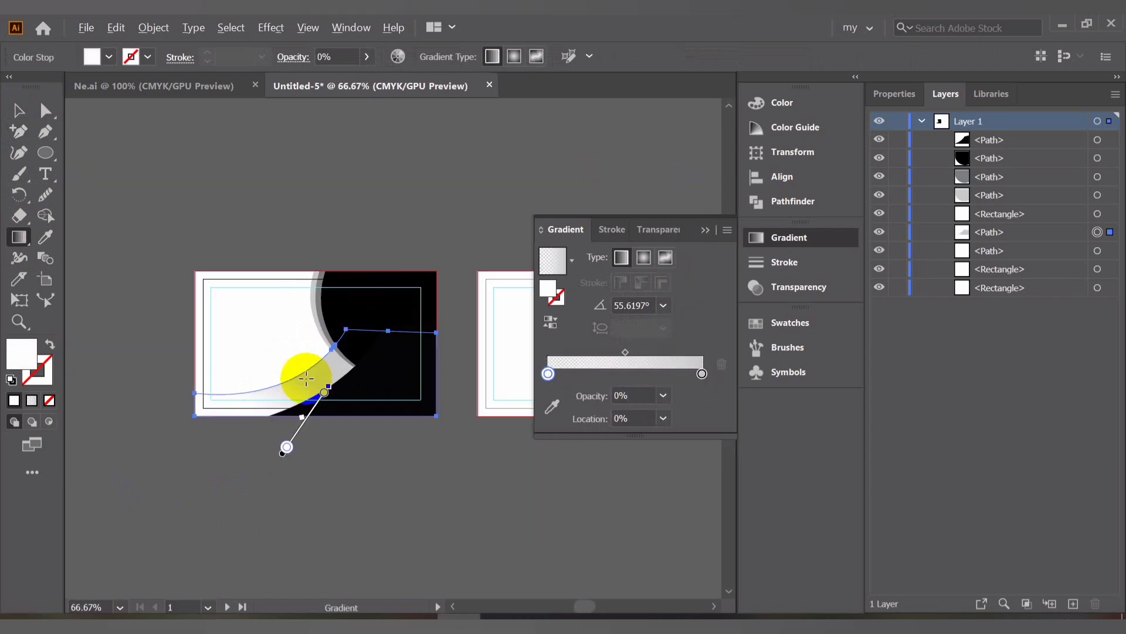
{"action": "left_click", "coordinate": [16, 114]}
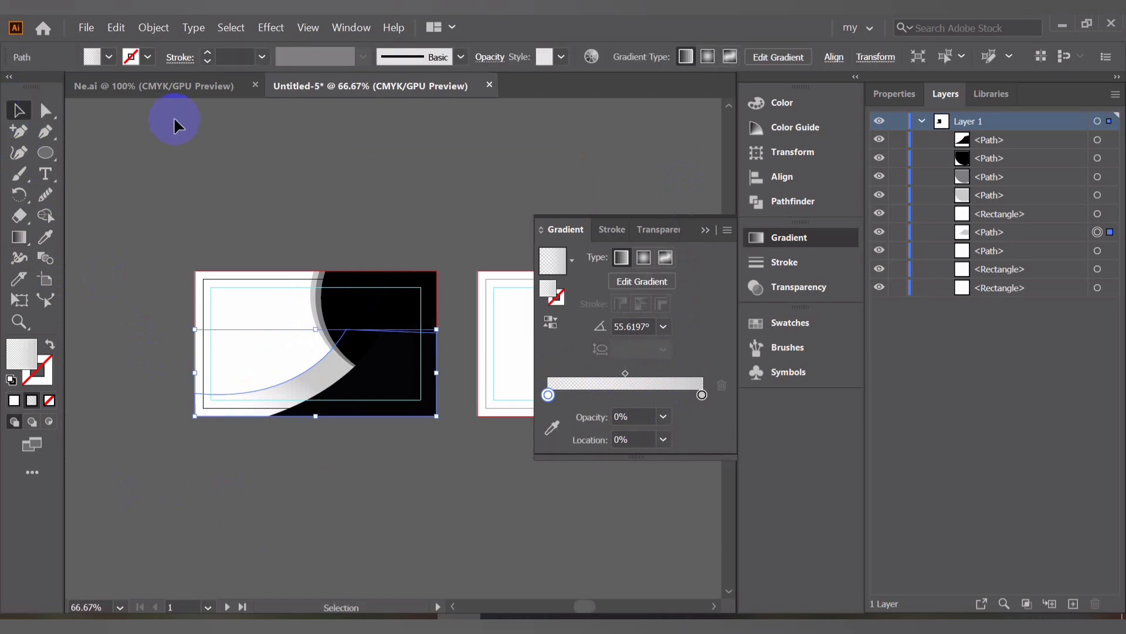
{"action": "left_click", "coordinate": [200, 560]}
{"action": "scroll", "coordinate": [370, 511], "scroll_direction": "up", "scroll_amount": 2}
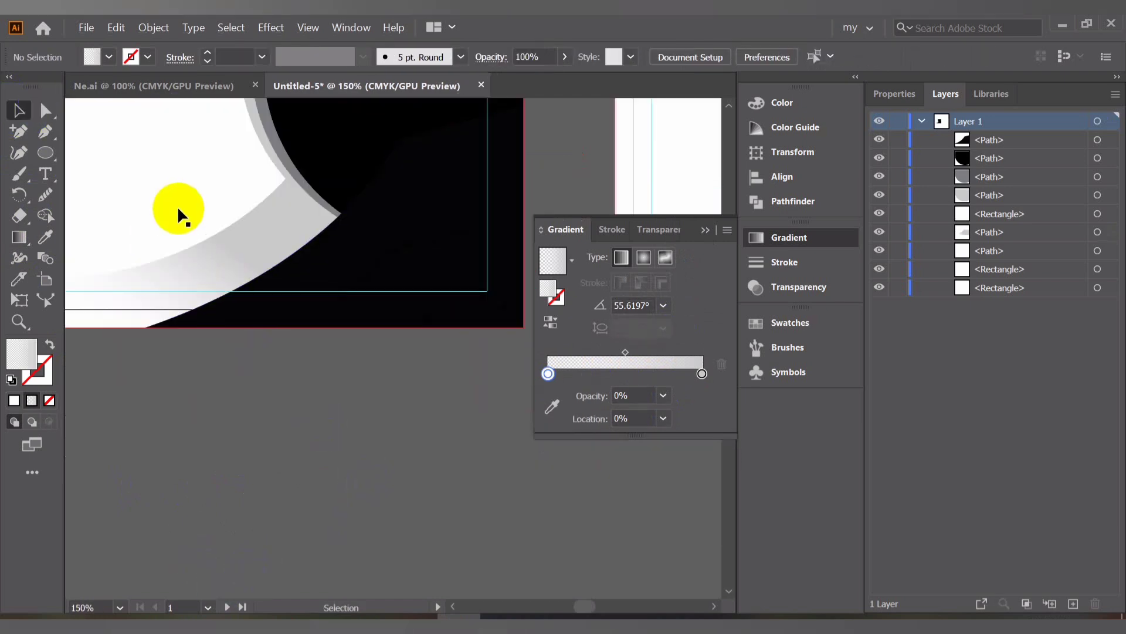
Reselect the swoosh band and redraw its gradient at a steeper angle, about 78°
{"action": "left_click", "coordinate": [228, 247]}
{"action": "scroll", "coordinate": [230, 258], "scroll_direction": "up", "scroll_amount": 1}
{"action": "left_click", "coordinate": [239, 390]}
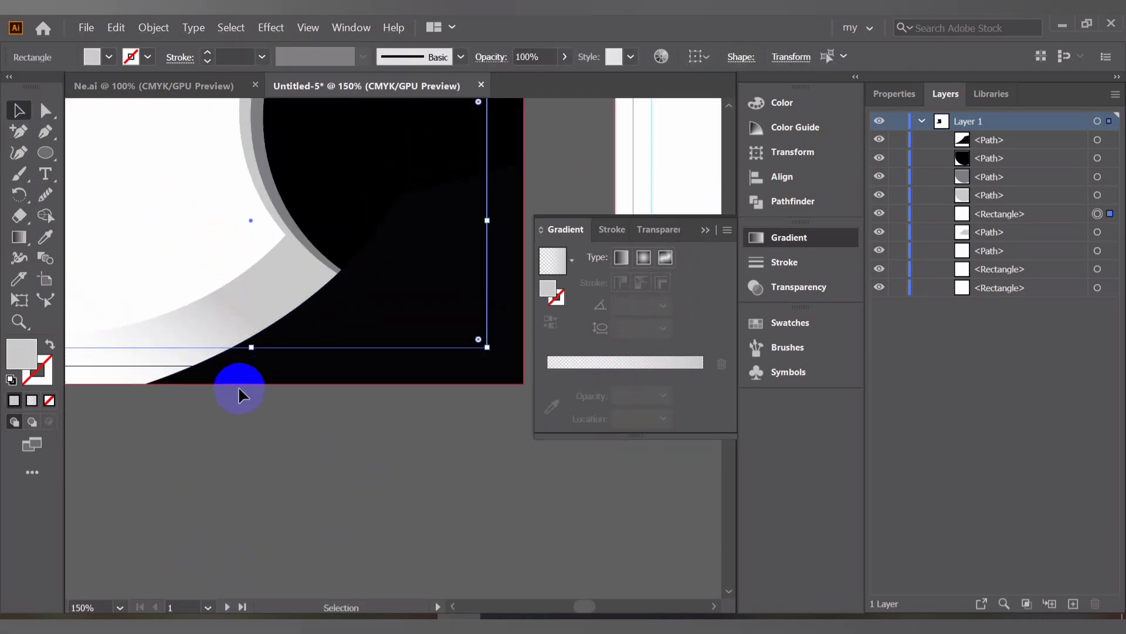
{"action": "left_click", "coordinate": [283, 280]}
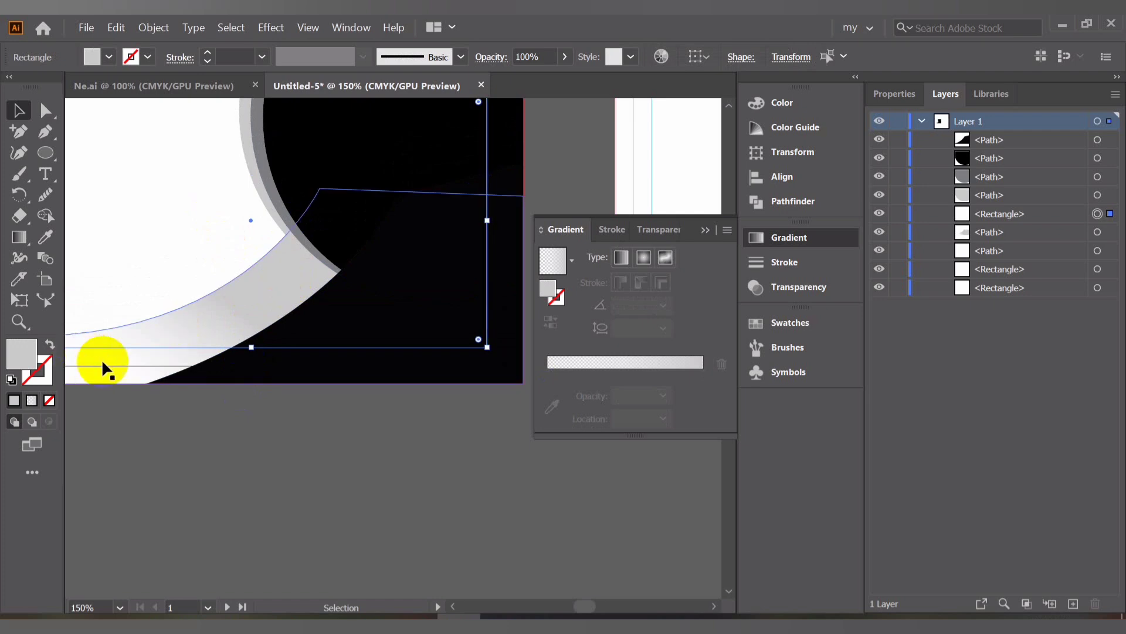
{"action": "left_click", "coordinate": [113, 305]}
{"action": "left_click", "coordinate": [17, 241]}
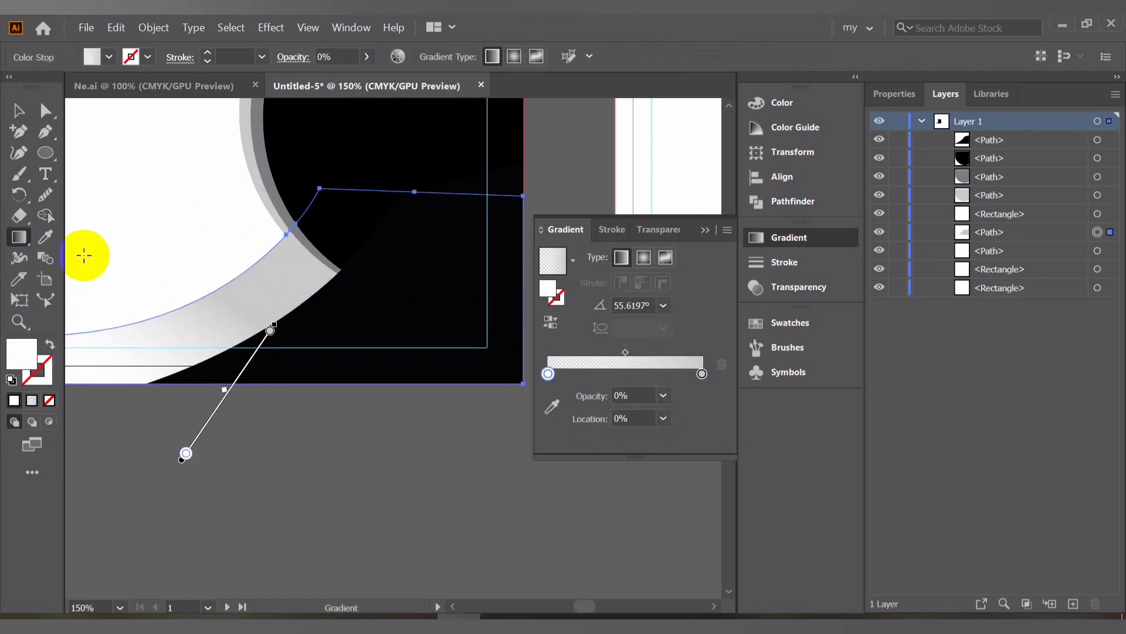
{"action": "mouse_move", "coordinate": [118, 431]}
{"action": "left_mouse_down"}
{"action": "mouse_move", "coordinate": [168, 390]}
{"action": "mouse_move", "coordinate": [188, 320]}
{"action": "mouse_move", "coordinate": [149, 284]}
{"action": "left_mouse_up"}
{"action": "left_click", "coordinate": [16, 111]}
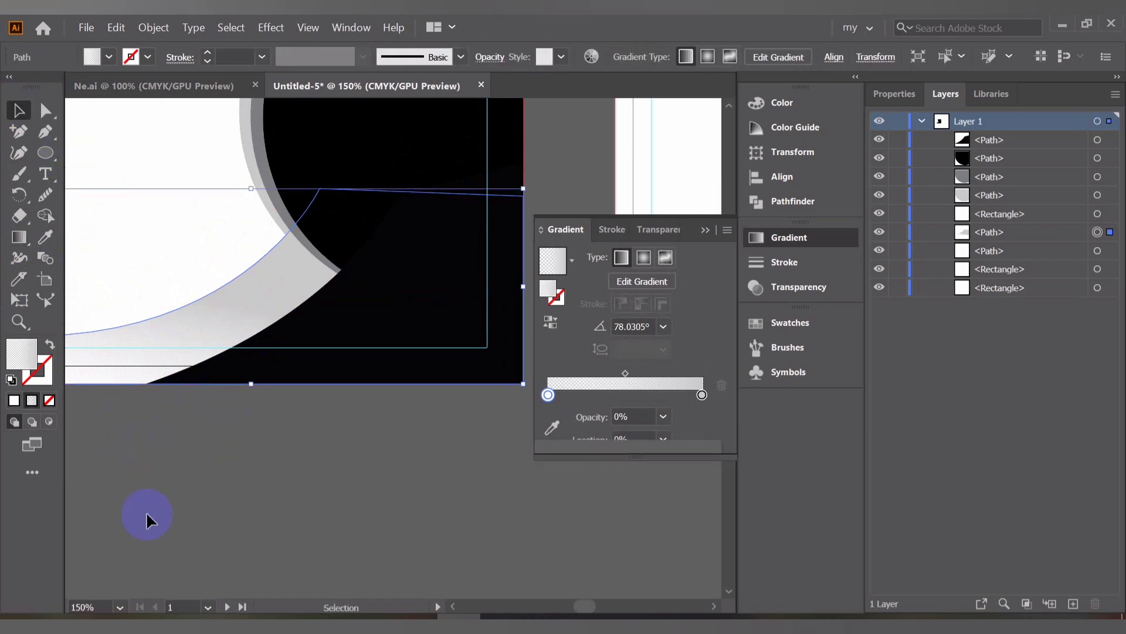
{"action": "left_click", "coordinate": [165, 467]}
Inspect the black lower shape and its path at different zoom levels
{"action": "scroll", "coordinate": [164, 467], "scroll_direction": "down", "scroll_amount": 2}
{"action": "left_click_drag", "start_coordinate": [161, 433], "coordinate": [238, 460]}
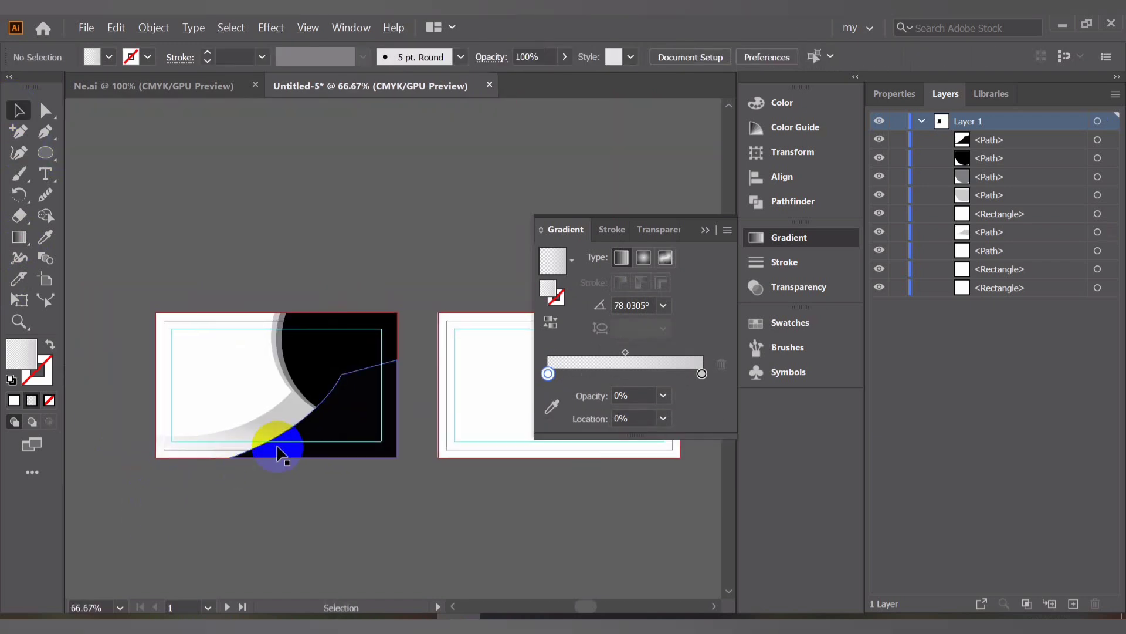
{"action": "left_click", "coordinate": [330, 434]}
{"action": "scroll", "coordinate": [331, 434], "scroll_direction": "up", "scroll_amount": 3}
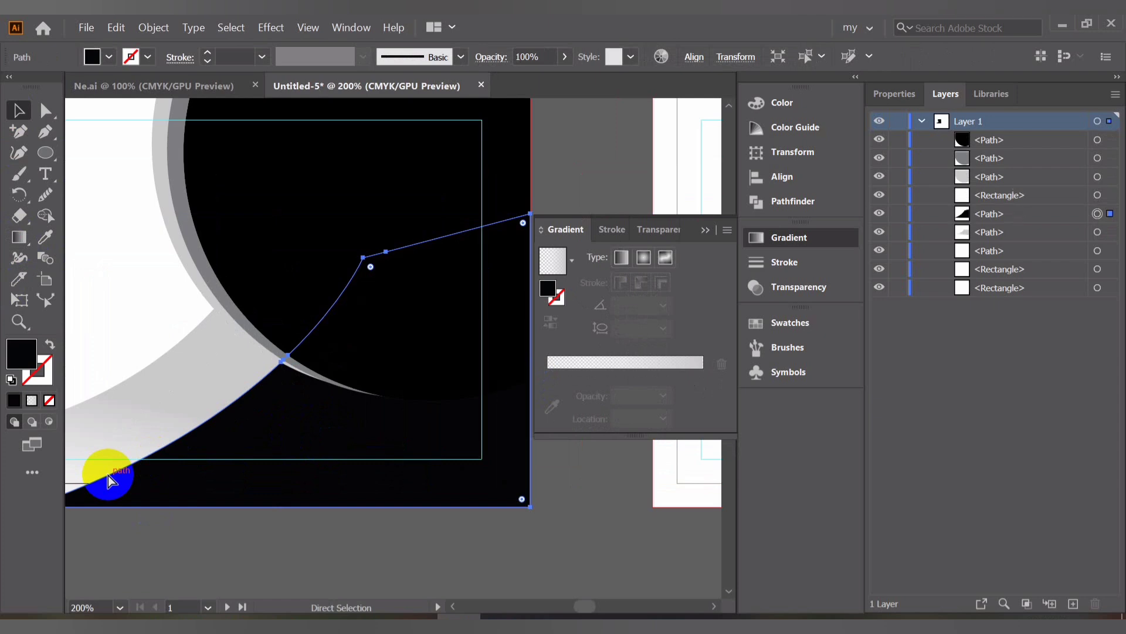
{"action": "left_click", "coordinate": [108, 476]}
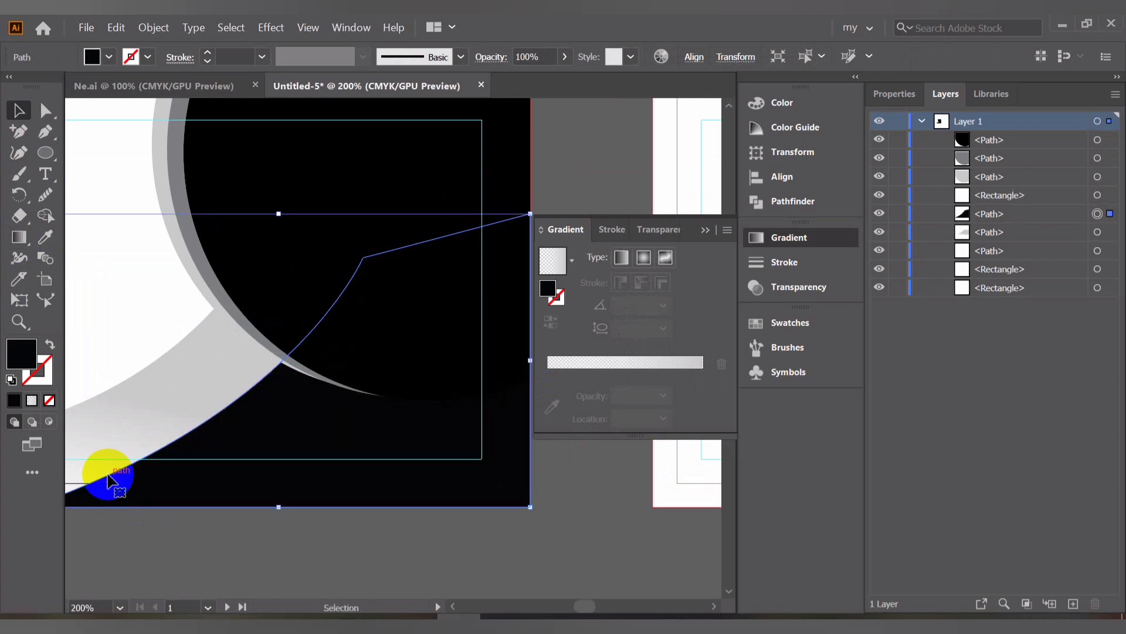
{"action": "scroll", "coordinate": [352, 401], "scroll_direction": "down", "scroll_amount": 4}
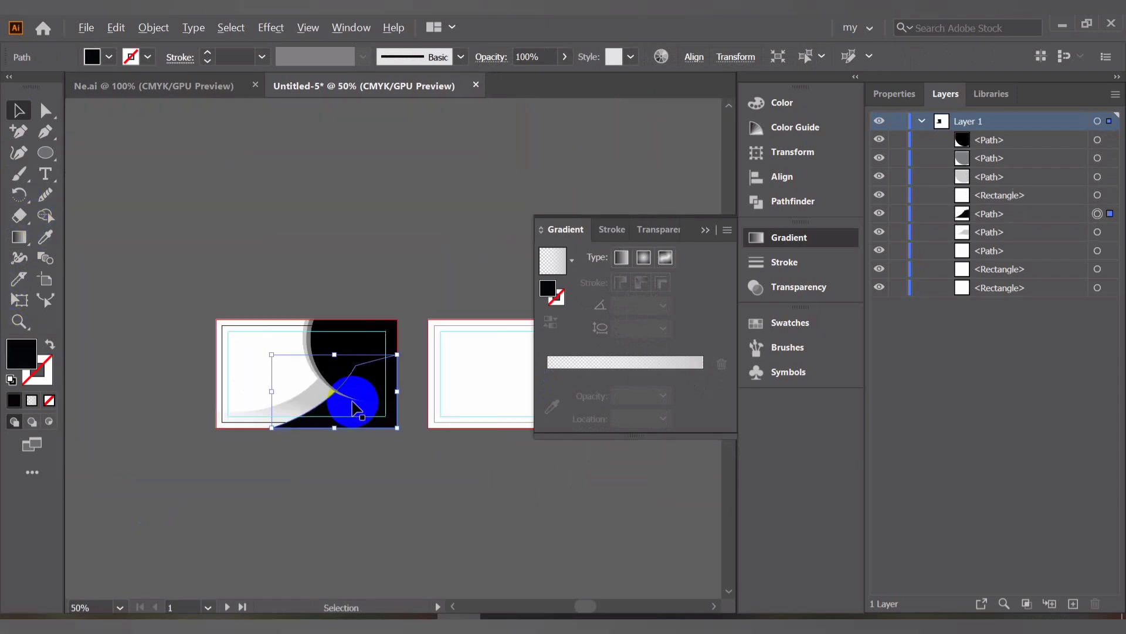
{"action": "left_click", "coordinate": [328, 513]}
{"action": "scroll", "coordinate": [202, 336], "scroll_direction": "up", "scroll_amount": 1}
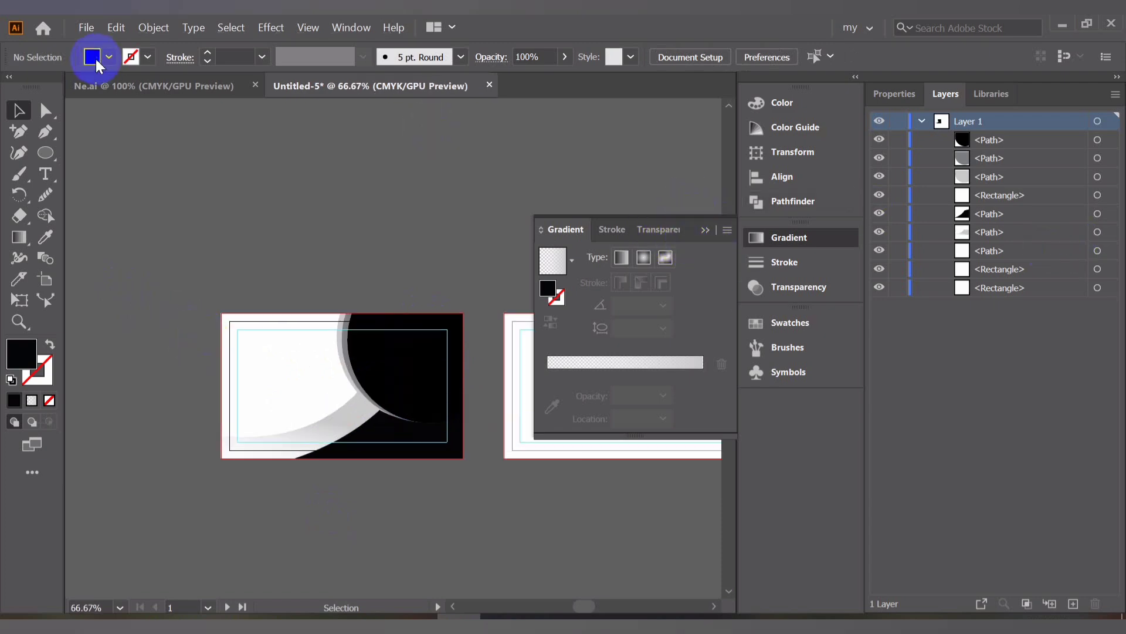
Copy the circular photo clip group from Ne.ai into the new business card document
{"action": "left_click", "coordinate": [705, 230]}
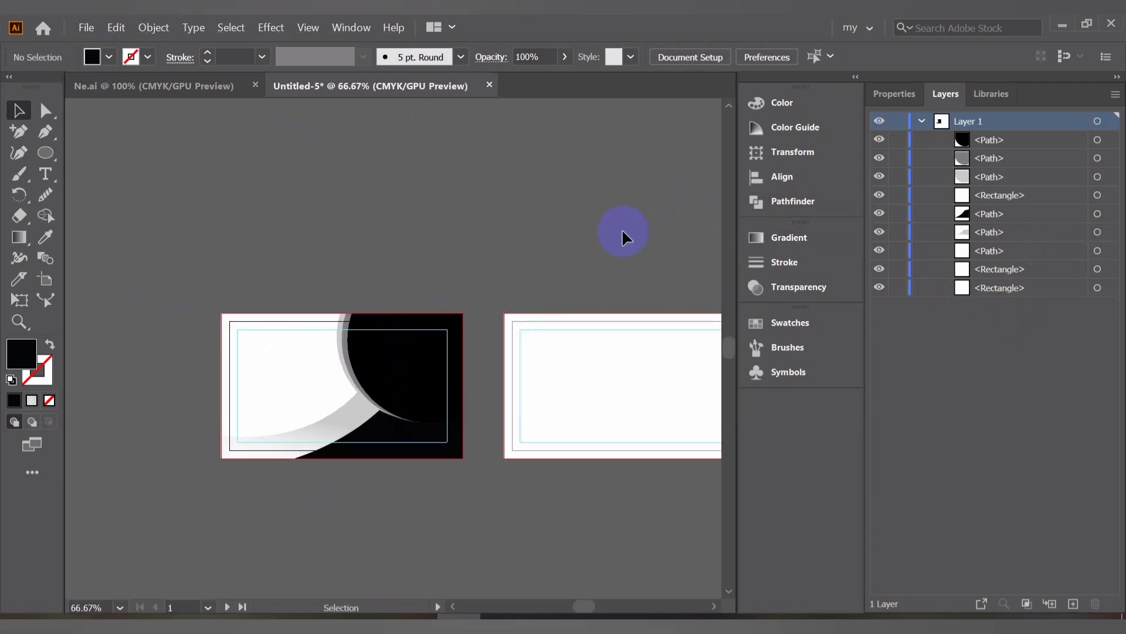
{"action": "left_click", "coordinate": [216, 85]}
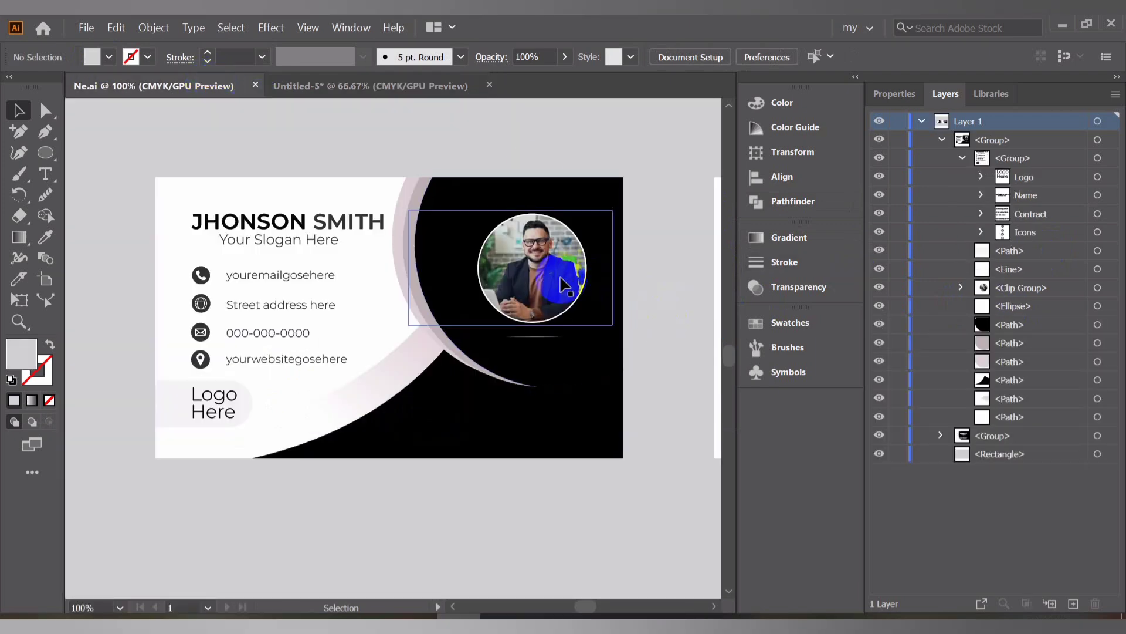
{"action": "left_click", "coordinate": [531, 294]}
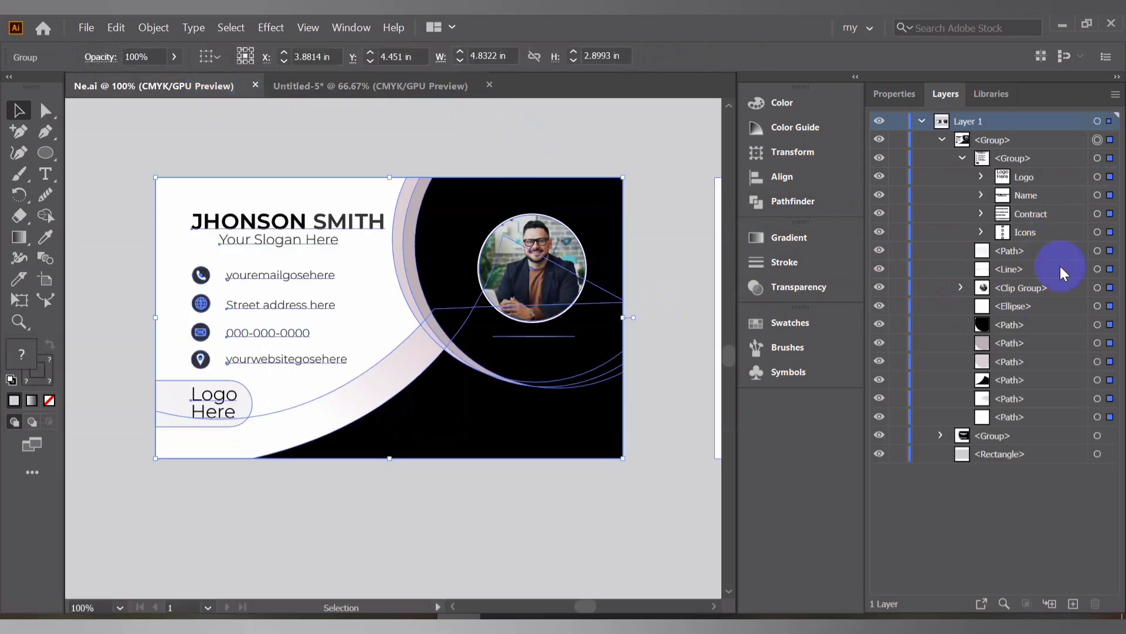
{"action": "left_click", "coordinate": [1109, 291]}
{"action": "left_click_drag", "start_coordinate": [549, 266], "coordinate": [428, 361]}
{"action": "scroll", "coordinate": [427, 360], "scroll_direction": "up", "scroll_amount": 3, "text": "alt"}
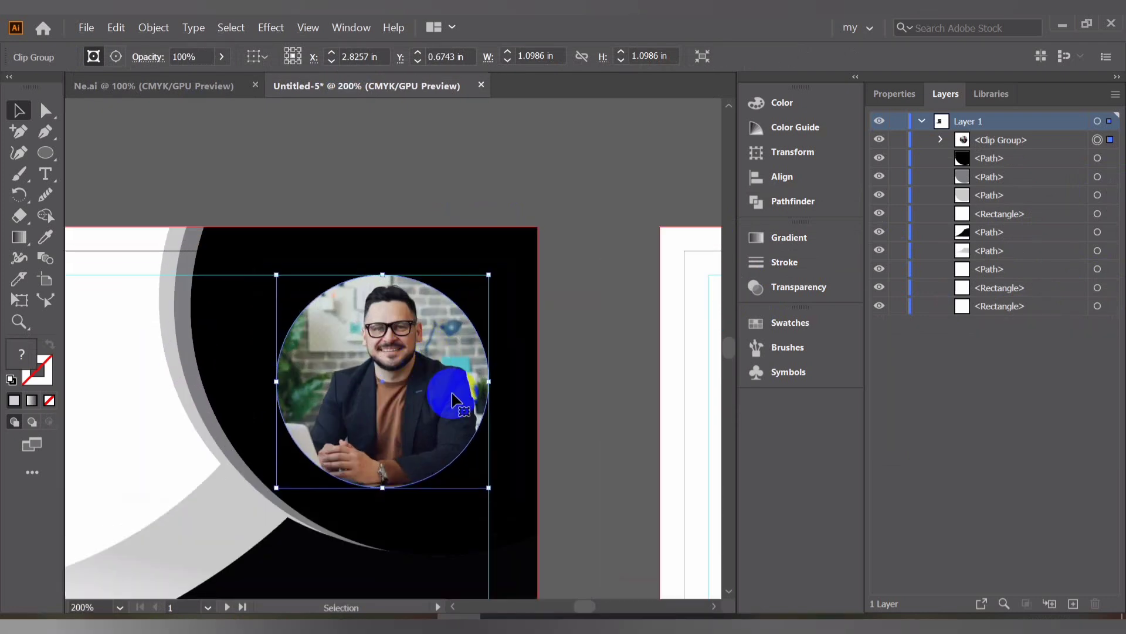
Scale the photo down to about 0.85 in wide and move it up inside the black circle
{"action": "left_click_drag", "start_coordinate": [488, 488], "coordinate": [464, 473]}
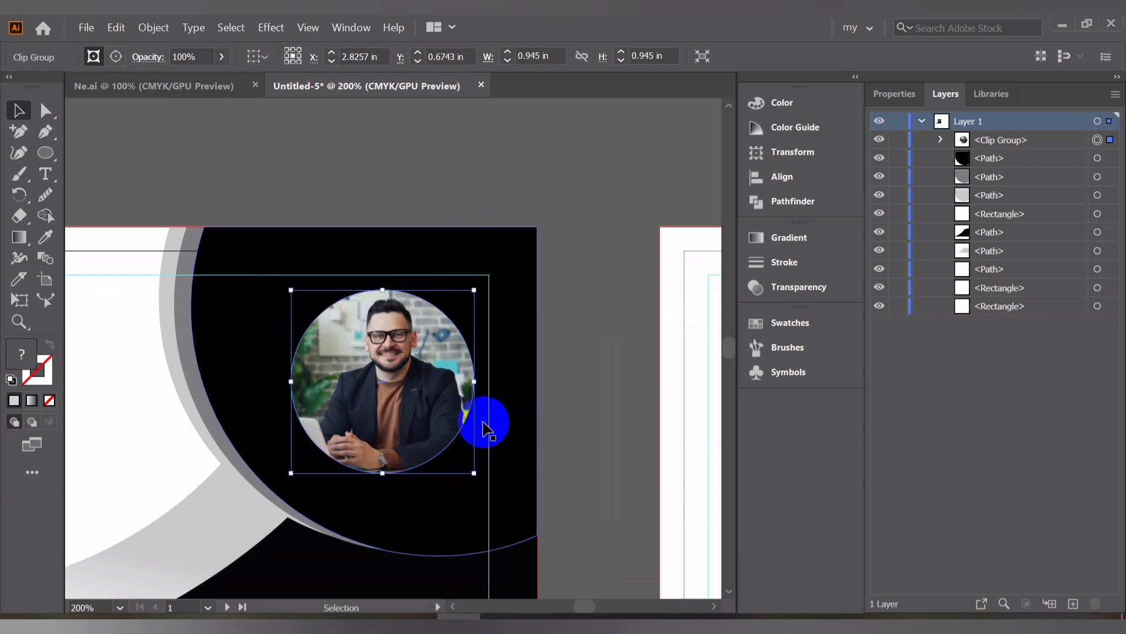
{"action": "left_click_drag", "start_coordinate": [474, 476], "coordinate": [463, 473]}
{"action": "left_click_drag", "start_coordinate": [377, 359], "coordinate": [413, 371]}
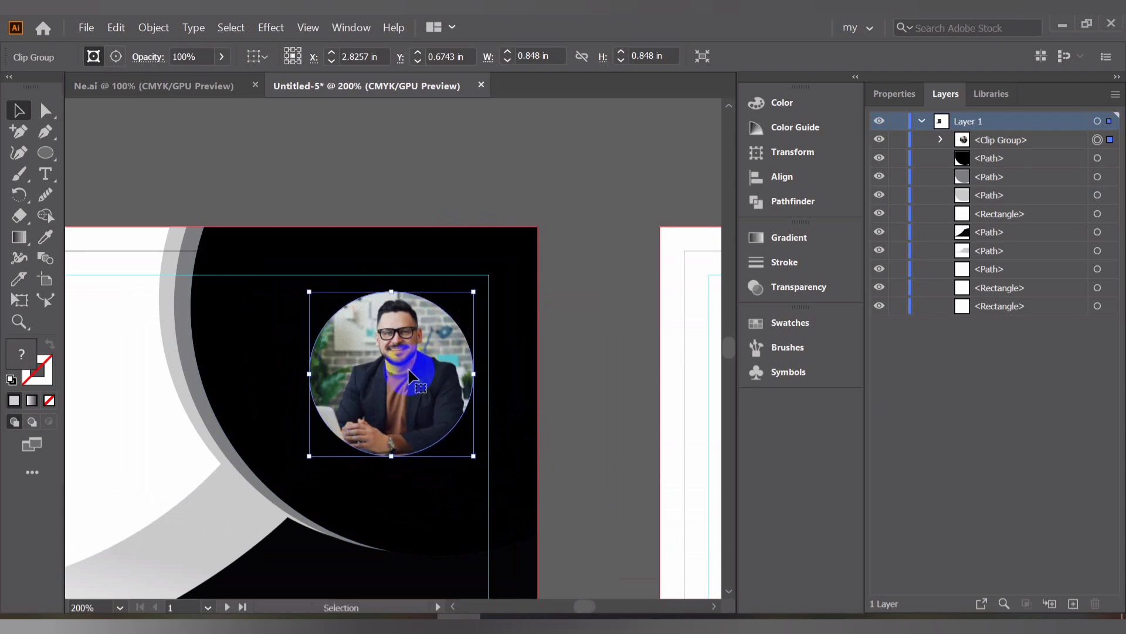
Duplicate the photo's clipping ellipse outside the clip group and give it a 20% black stroke
{"action": "left_click", "coordinate": [942, 140]}
{"action": "left_click", "coordinate": [1111, 159]}
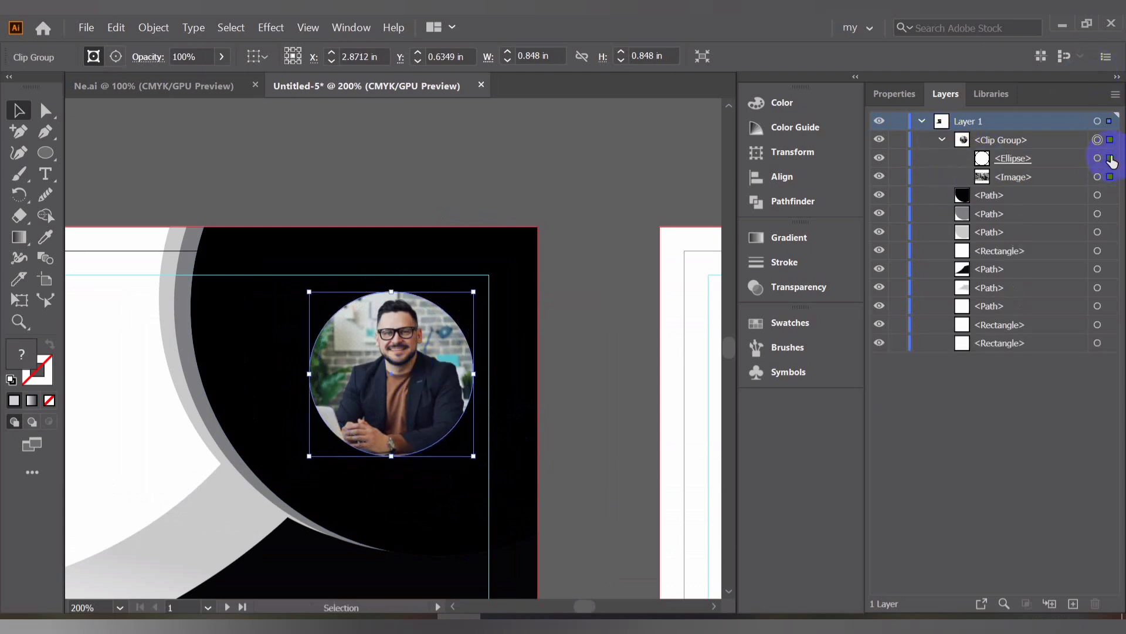
{"action": "left_click", "coordinate": [1095, 159]}
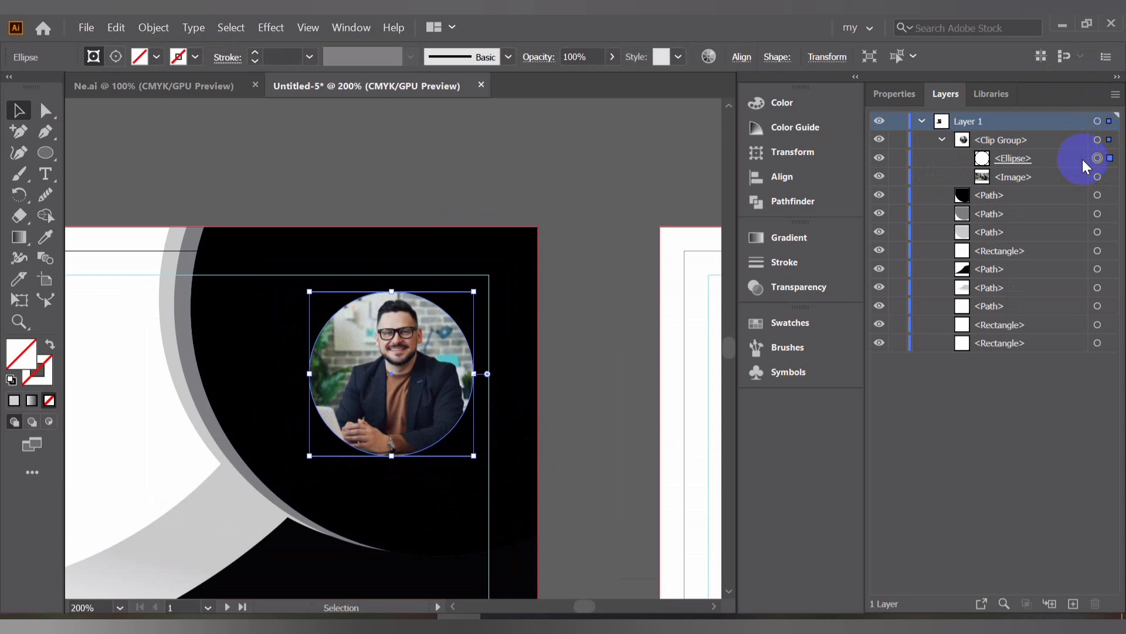
{"action": "key", "text": "ctrl+f"}
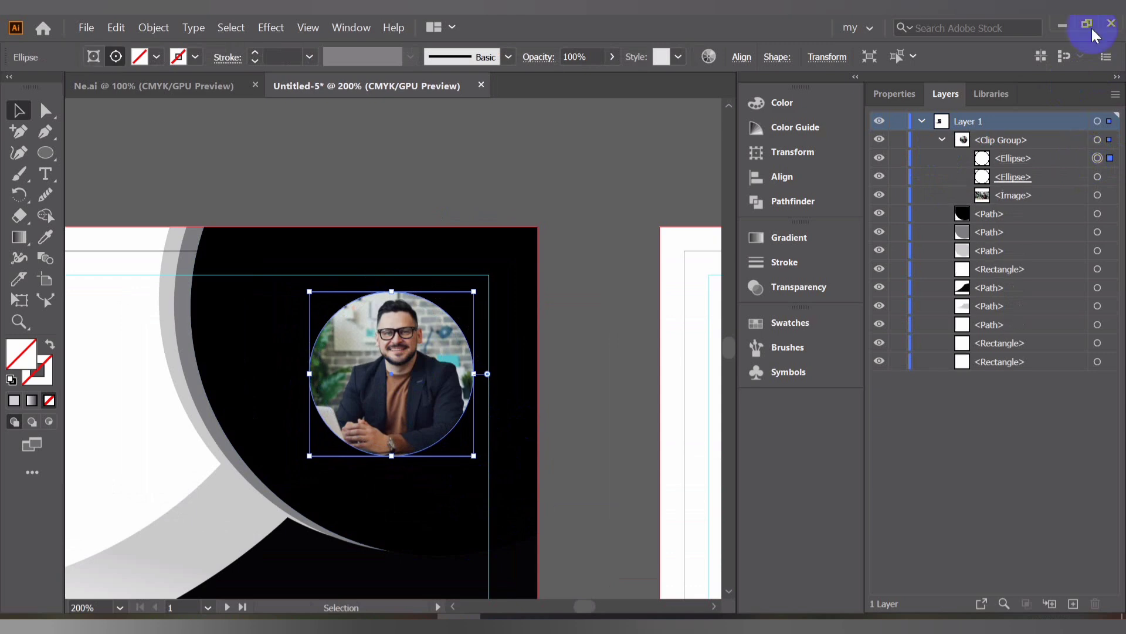
{"action": "left_click_drag", "start_coordinate": [1018, 157], "coordinate": [1022, 222]}
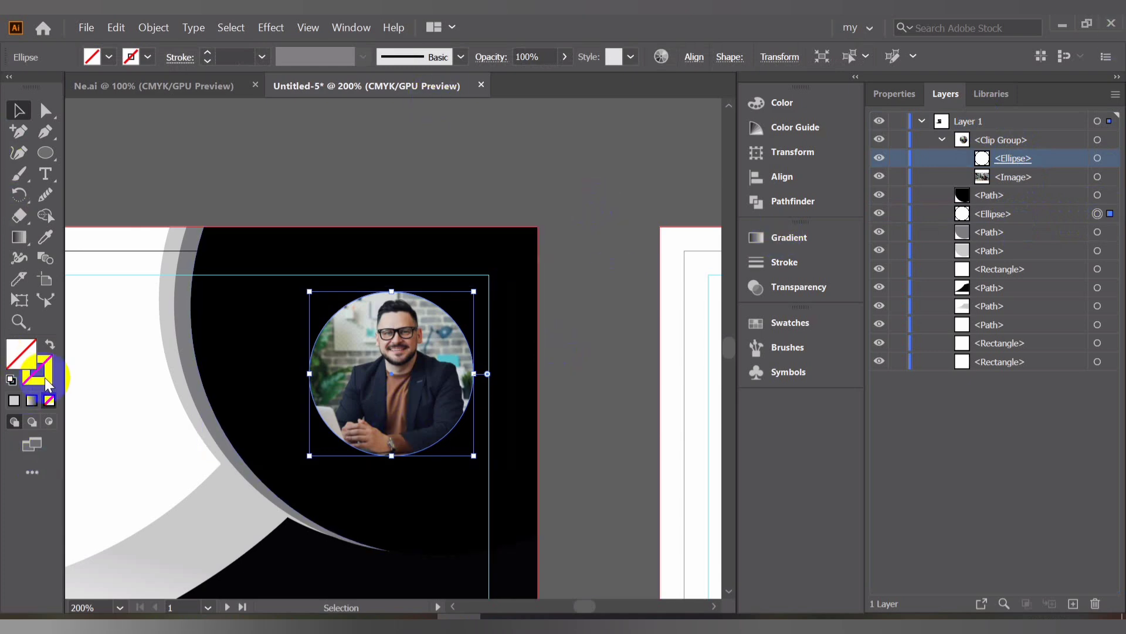
{"action": "left_click", "coordinate": [47, 382]}
{"action": "left_click", "coordinate": [14, 401]}
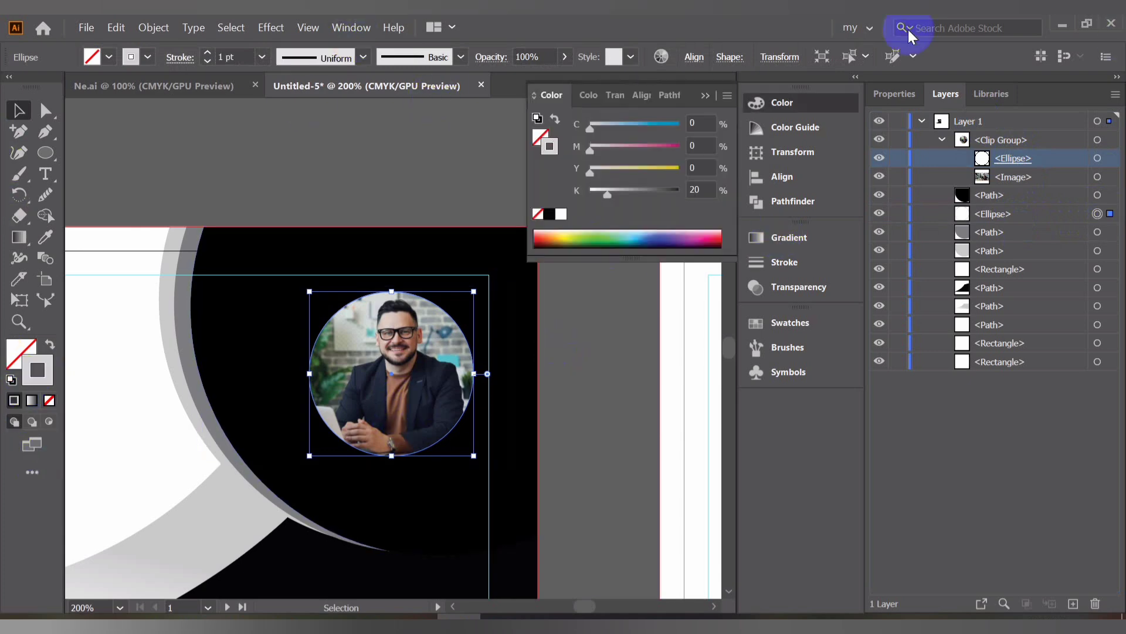
Make the duplicated ellipse's stroke white and move the ellipse above the photo clip group in the layer stack
{"action": "left_click", "coordinate": [563, 216]}
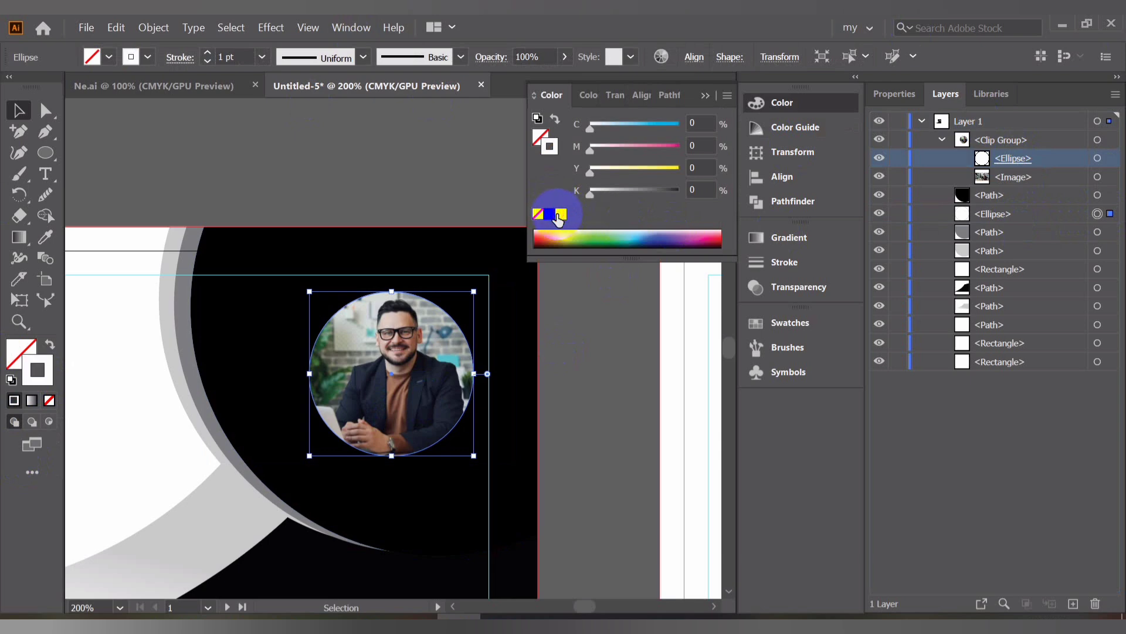
{"action": "left_click", "coordinate": [208, 57]}
{"action": "left_click_drag", "start_coordinate": [1081, 219], "coordinate": [1057, 132]}
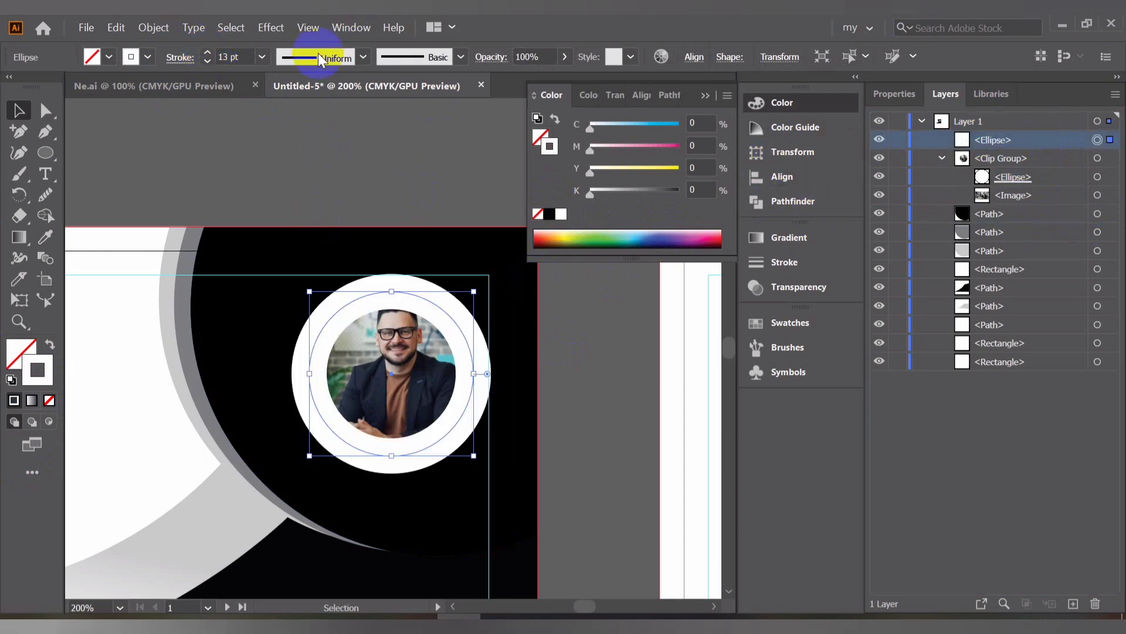
Set the white ring's stroke weight to 2 pt
{"action": "left_click", "coordinate": [205, 59]}
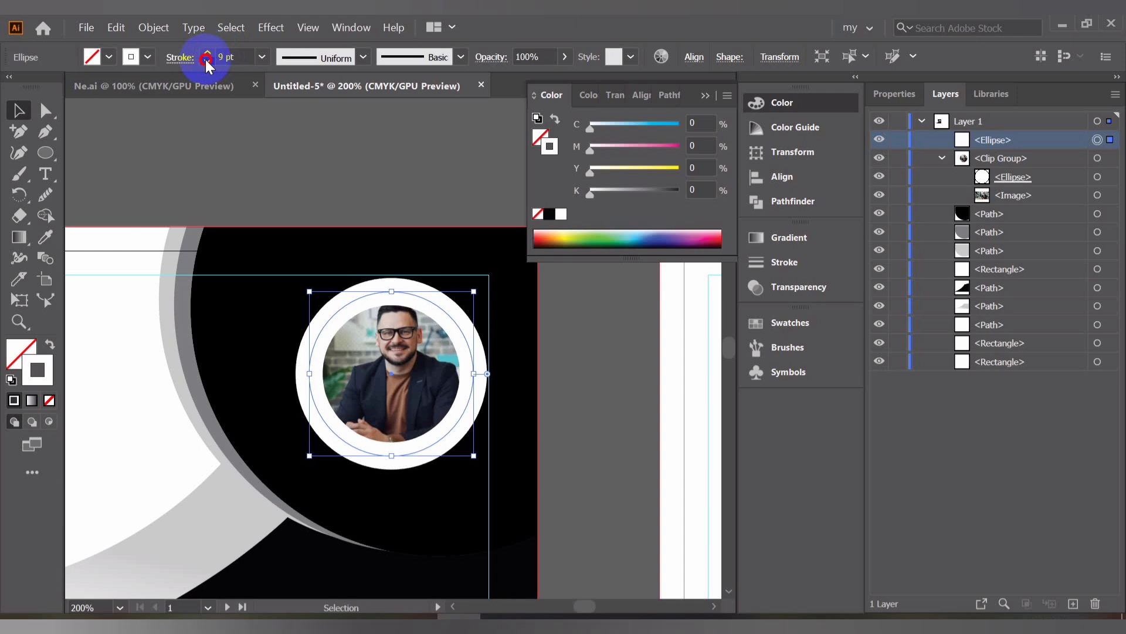
{"action": "left_click", "coordinate": [205, 59]}
{"action": "left_click", "coordinate": [205, 59]}
{"action": "left_click", "coordinate": [206, 60]}
{"action": "left_click", "coordinate": [205, 59]}
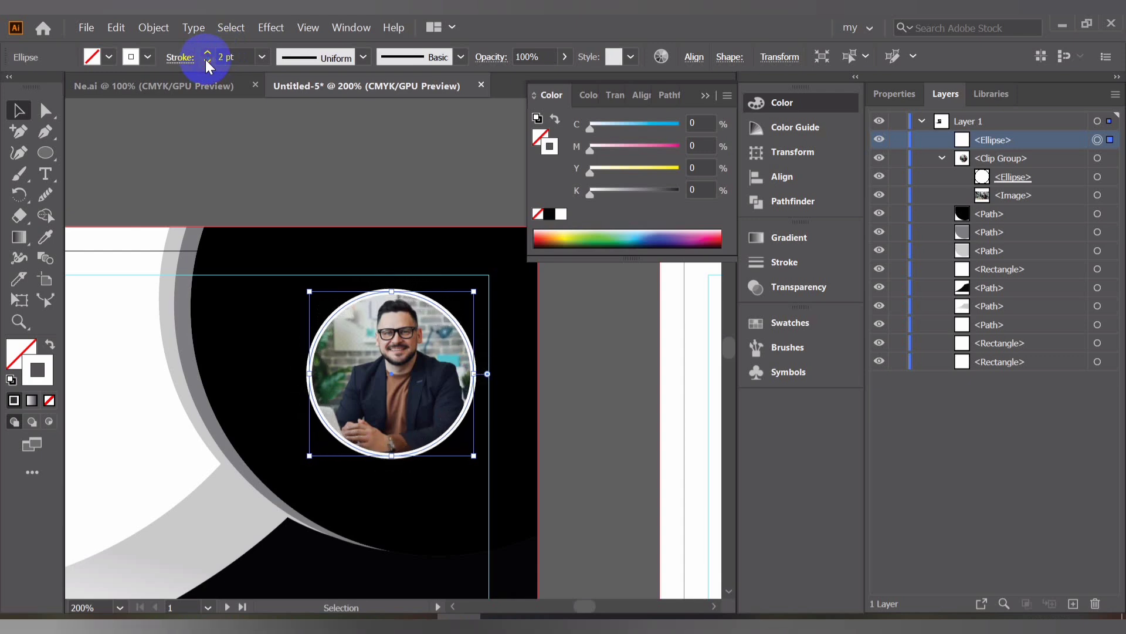
{"action": "left_click", "coordinate": [205, 60]}
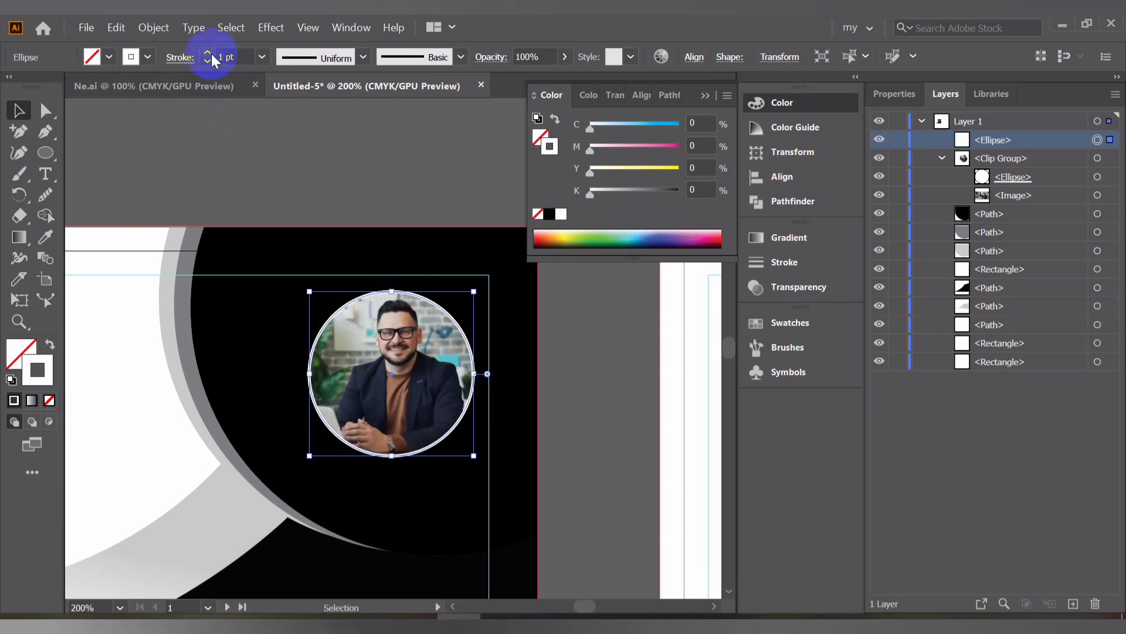
{"action": "left_click", "coordinate": [208, 52]}
{"action": "left_click", "coordinate": [197, 144]}
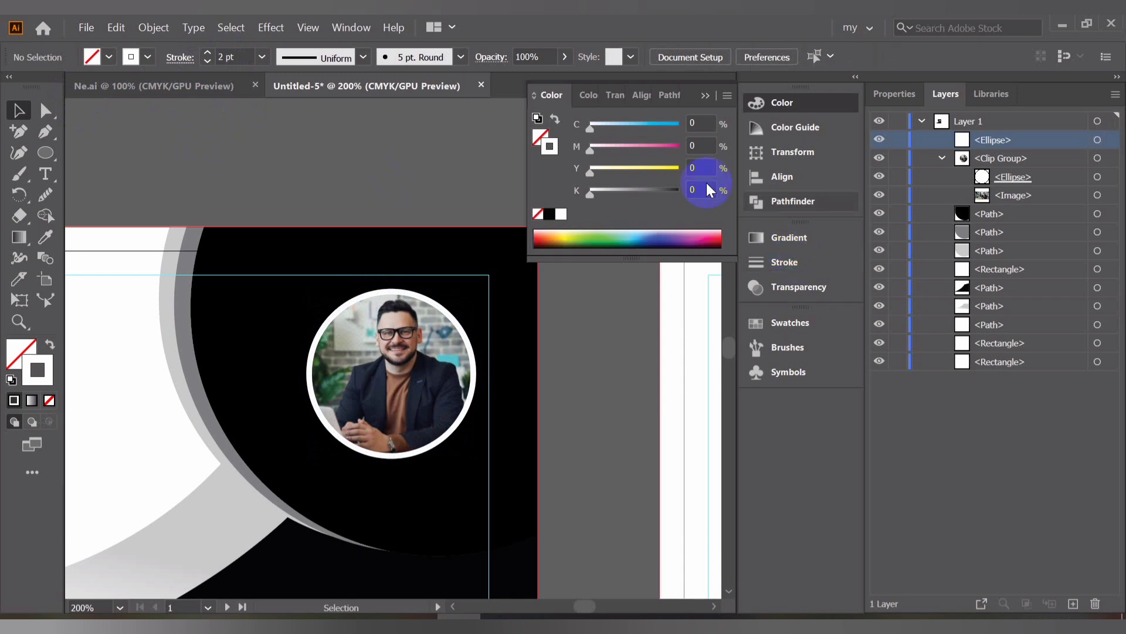
Draw a horizontal rectangle over the card's lower-left area, extending past the card's left edge
{"action": "left_click", "coordinate": [704, 95]}
{"action": "scroll", "coordinate": [478, 235], "scroll_direction": "down", "scroll_amount": 3}
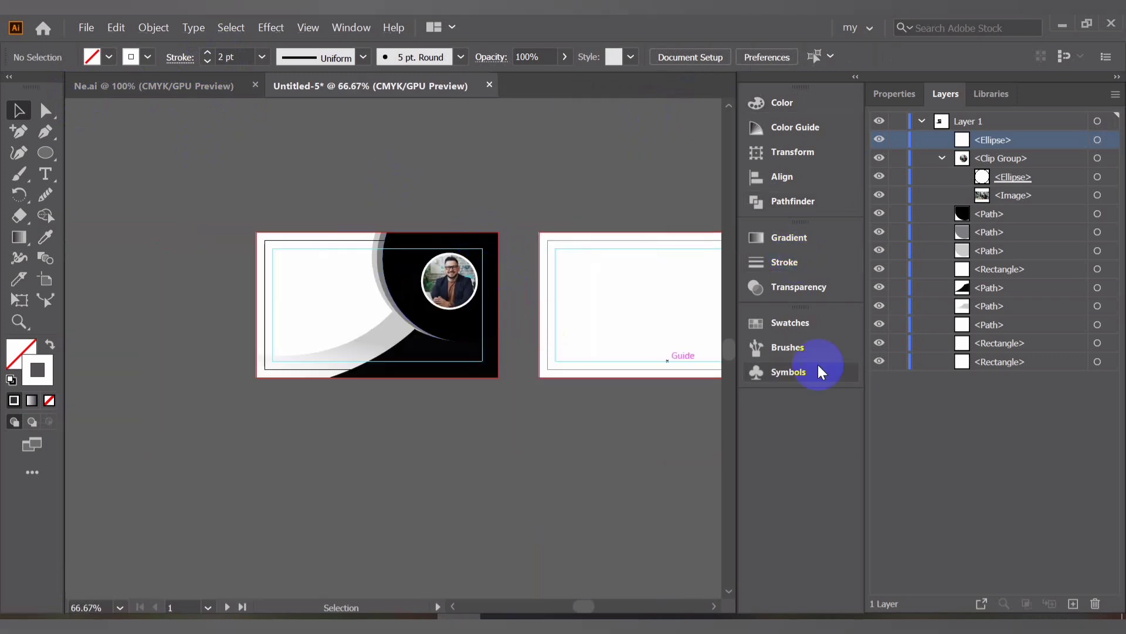
{"action": "scroll", "coordinate": [415, 319], "scroll_direction": "up", "scroll_amount": 1}
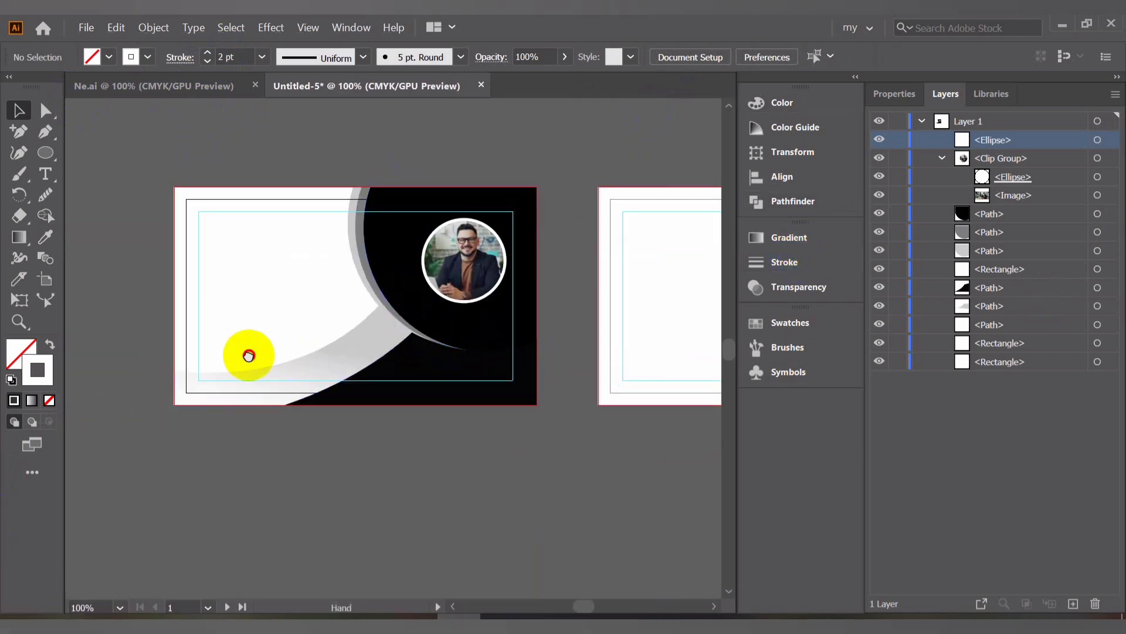
{"action": "left_click_drag", "start_coordinate": [245, 355], "coordinate": [325, 353]}
{"action": "scroll", "coordinate": [293, 344], "scroll_direction": "up", "scroll_amount": 2}
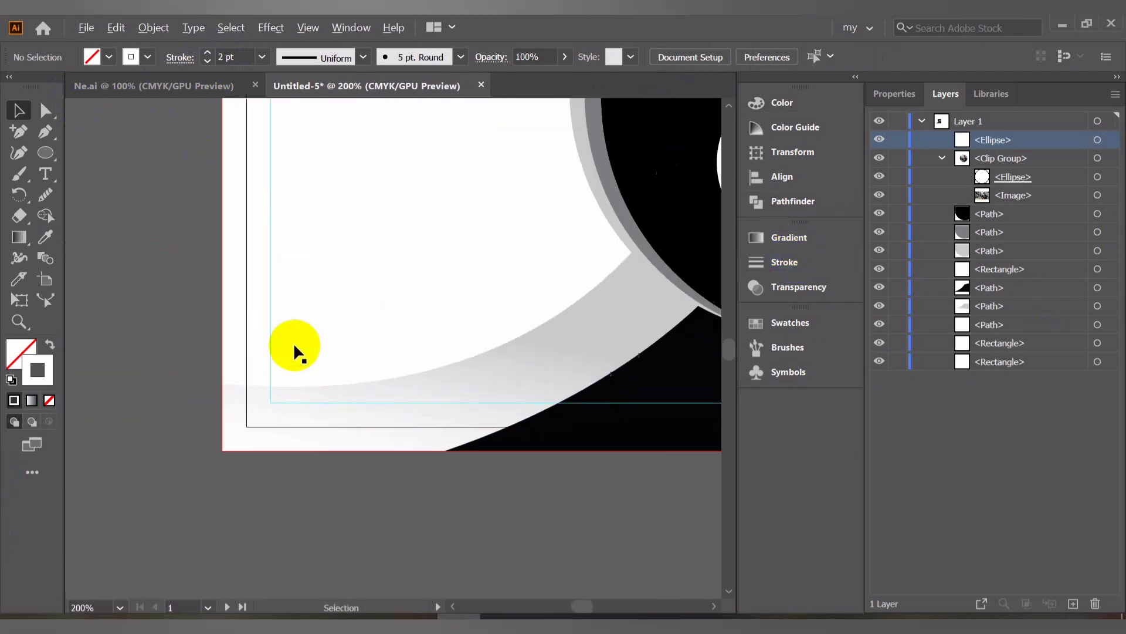
{"action": "left_click", "coordinate": [46, 154]}
{"action": "left_click", "coordinate": [82, 152]}
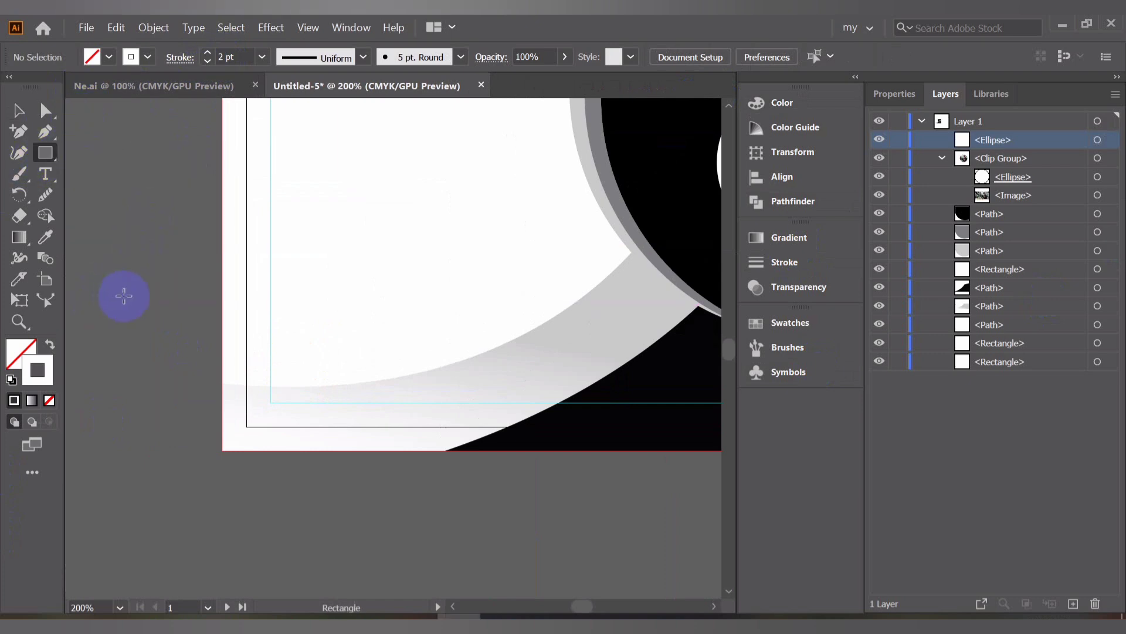
{"action": "left_click_drag", "start_coordinate": [121, 304], "coordinate": [402, 390]}
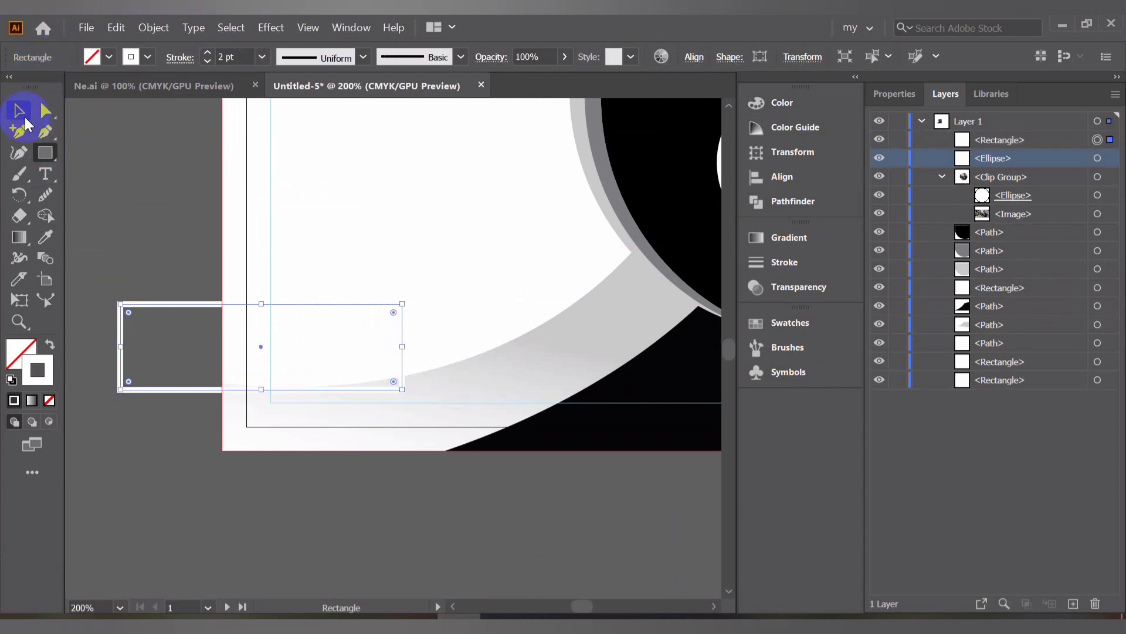
Swap the rectangle's fill and stroke, then sample the light gray curved shape's gradient into it with the Eyedropper
{"action": "left_click", "coordinate": [52, 348]}
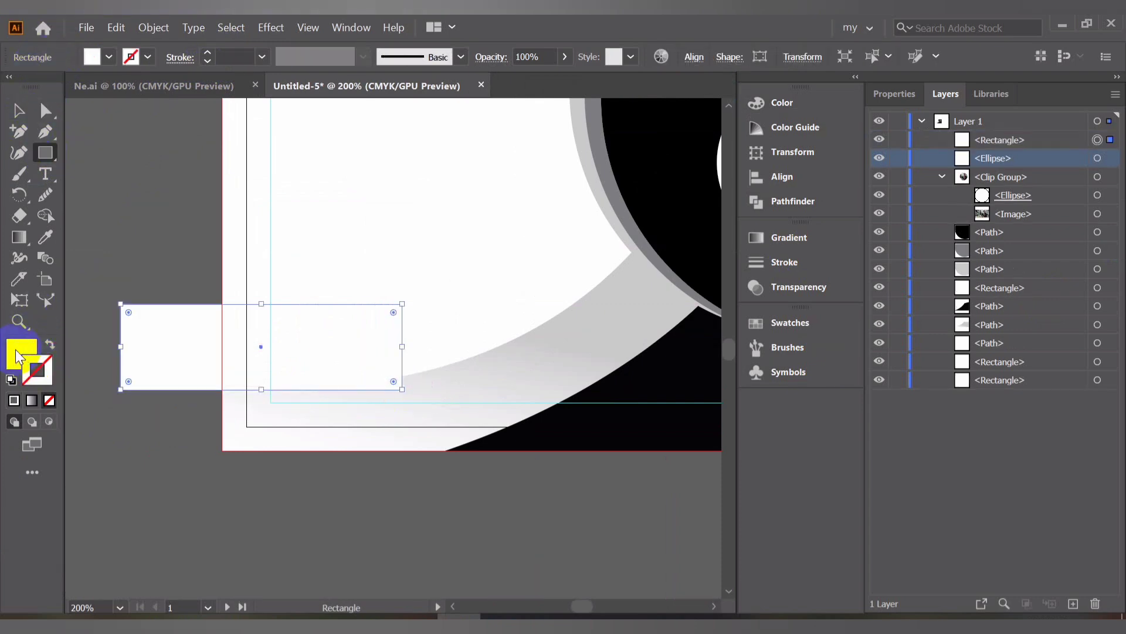
{"action": "left_click", "coordinate": [19, 355]}
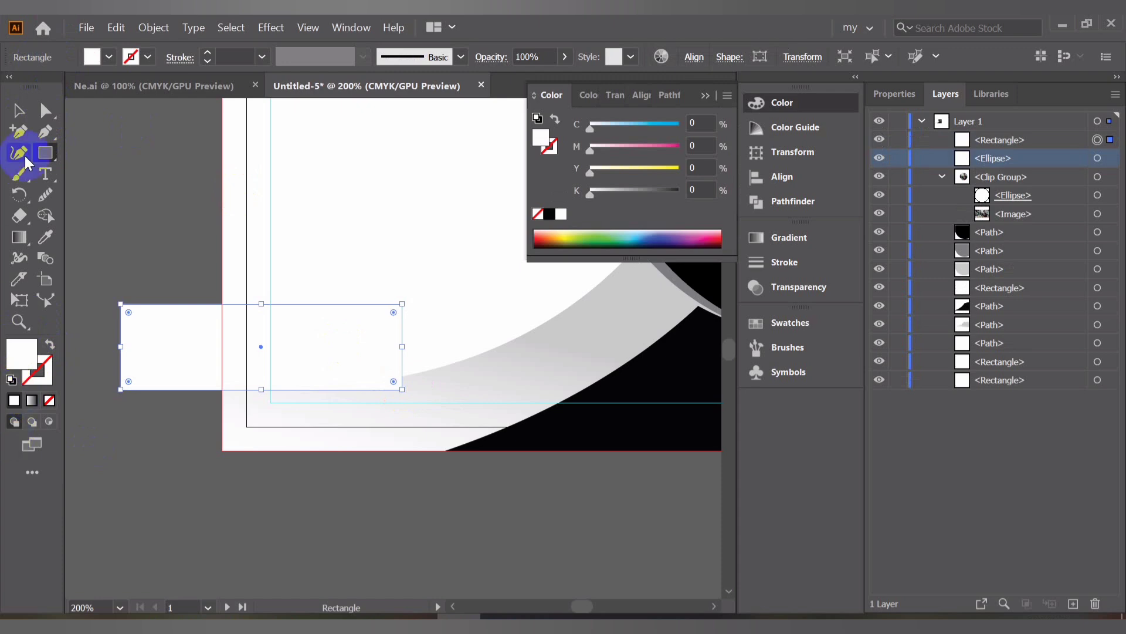
{"action": "left_click", "coordinate": [45, 238]}
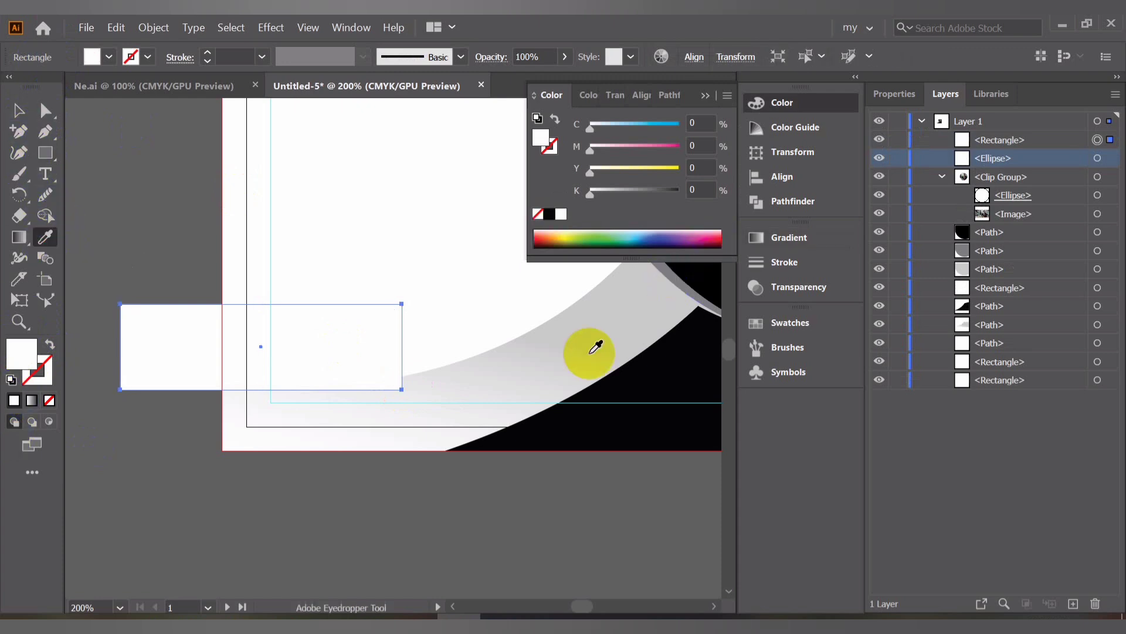
{"action": "scroll", "coordinate": [591, 352], "scroll_direction": "up", "scroll_amount": 3}
{"action": "left_click", "coordinate": [634, 299]}
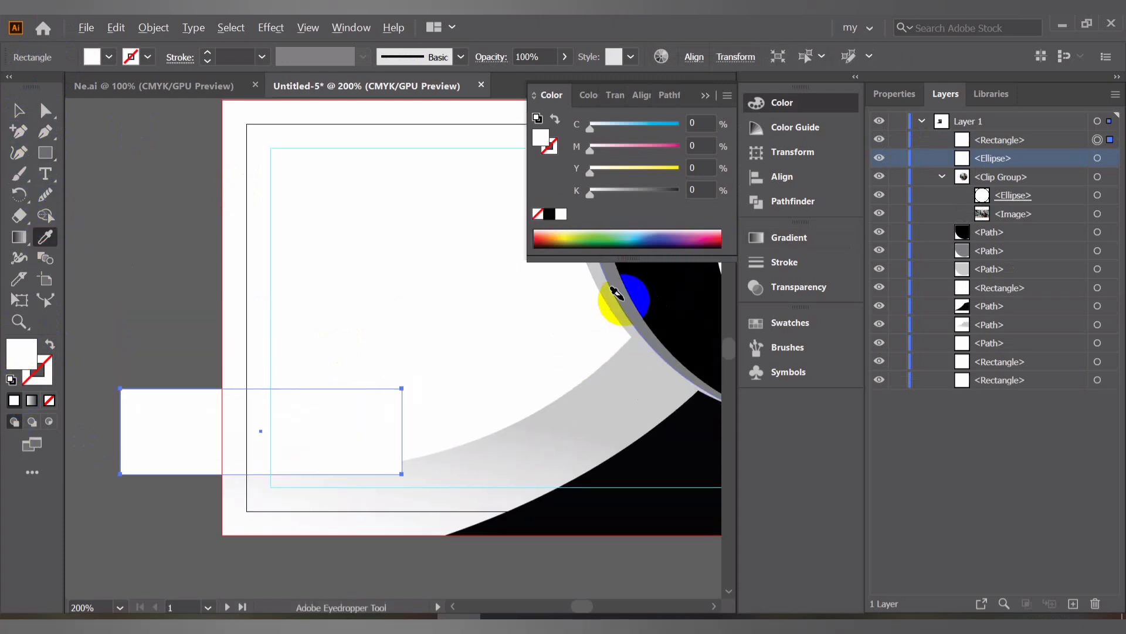
{"action": "left_click", "coordinate": [642, 288]}
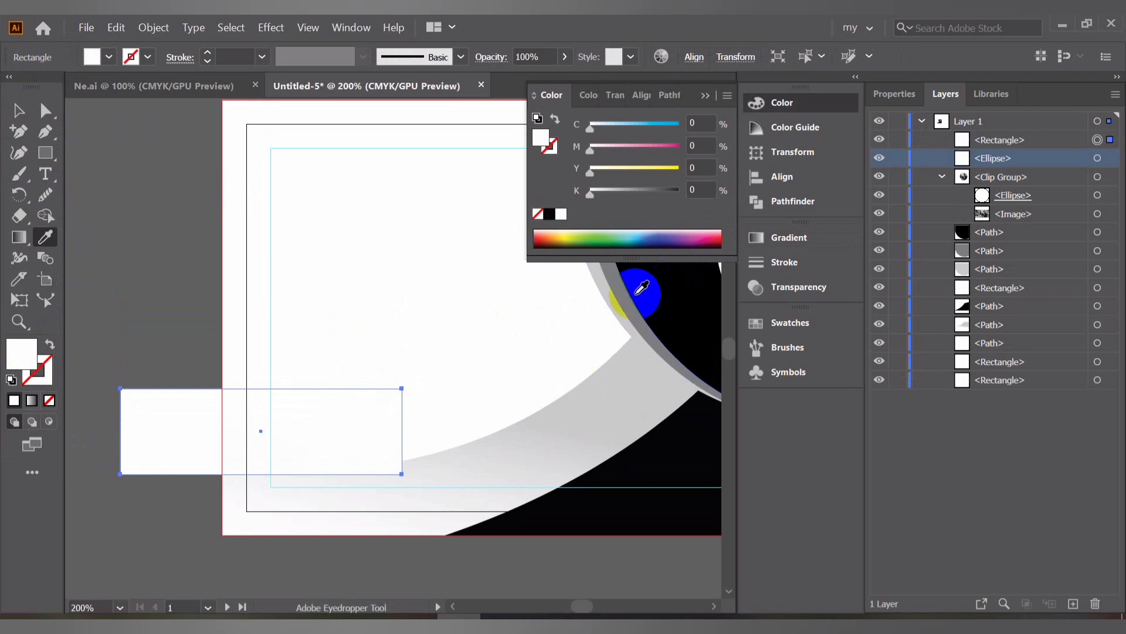
{"action": "left_click", "coordinate": [631, 295]}
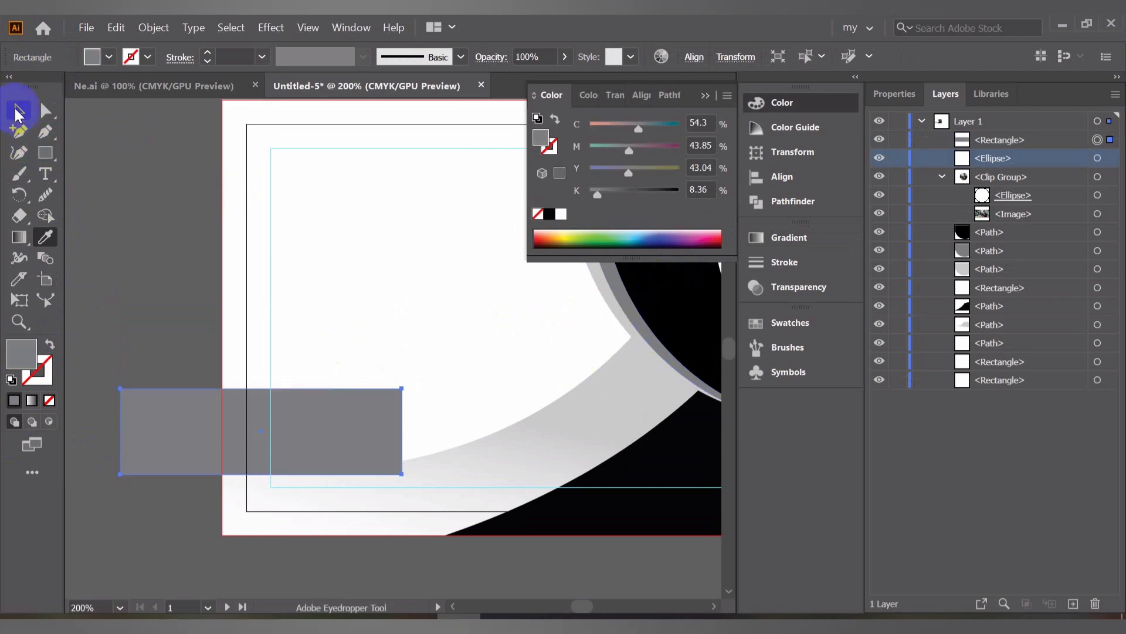
{"action": "left_click", "coordinate": [17, 112]}
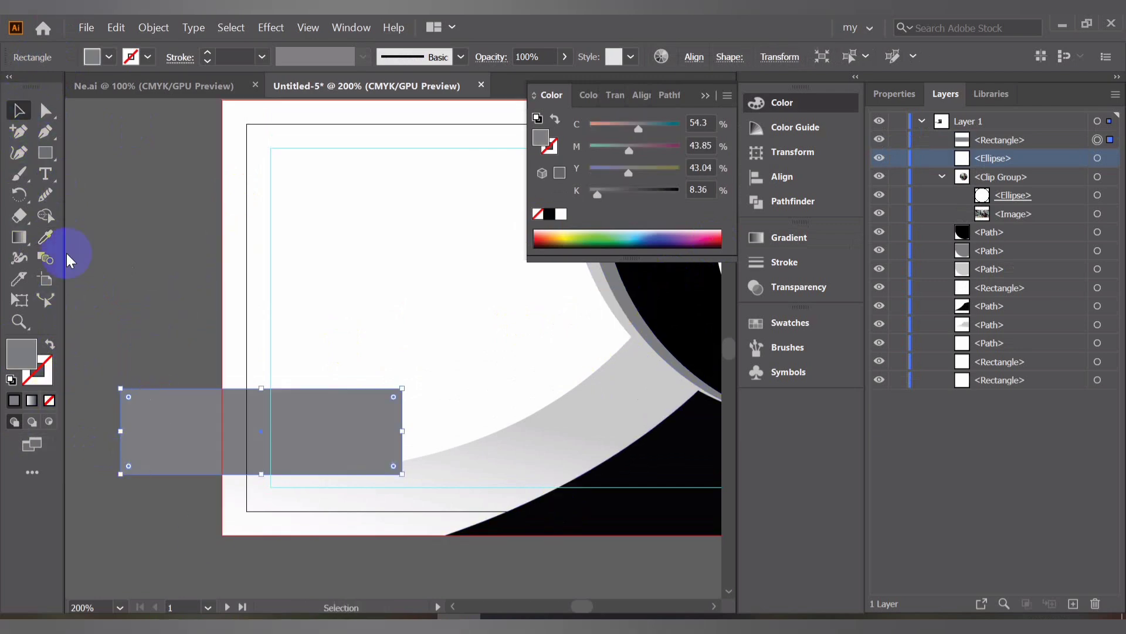
{"action": "left_click", "coordinate": [44, 237]}
{"action": "left_click", "coordinate": [593, 407]}
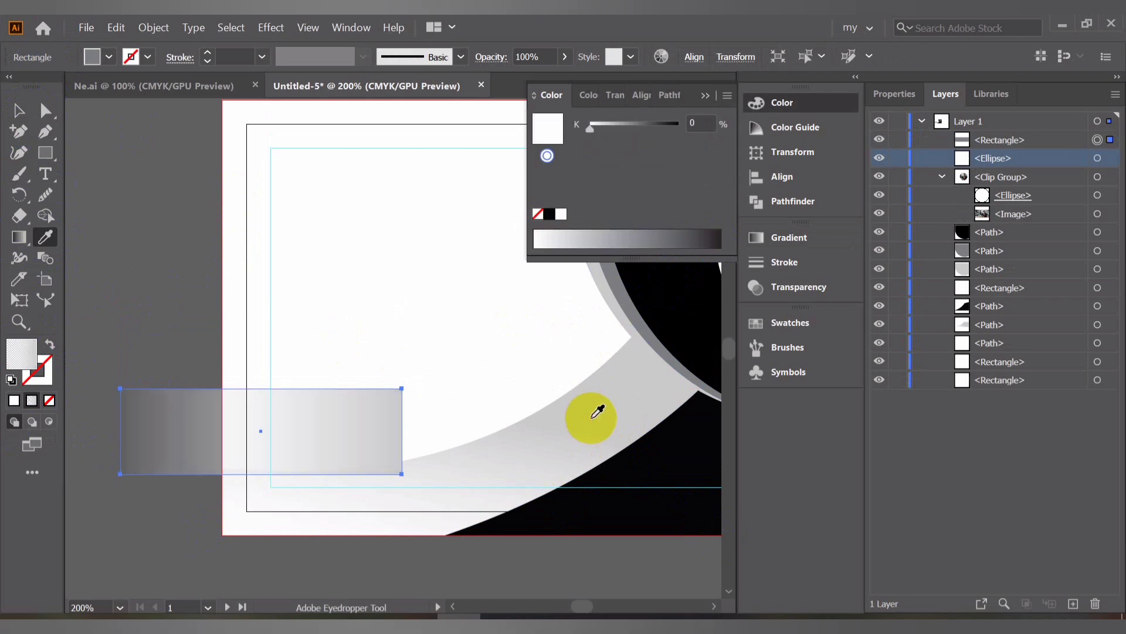
{"action": "left_click", "coordinate": [14, 115]}
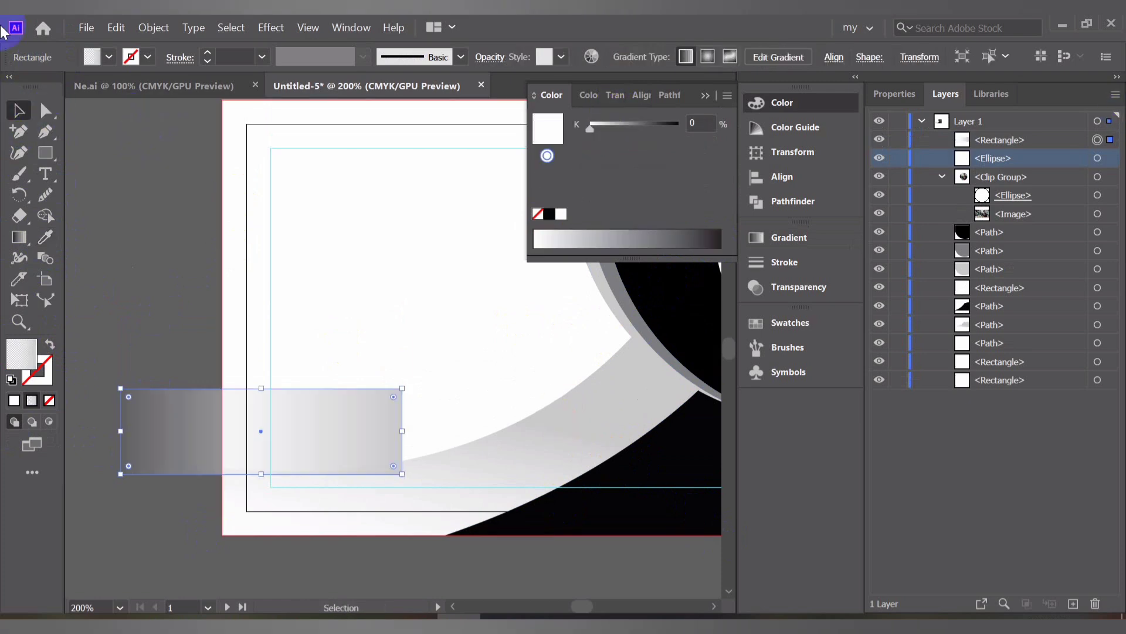
Round the rectangle's corners fully so its right end becomes a semicircle
{"action": "left_click", "coordinate": [46, 111]}
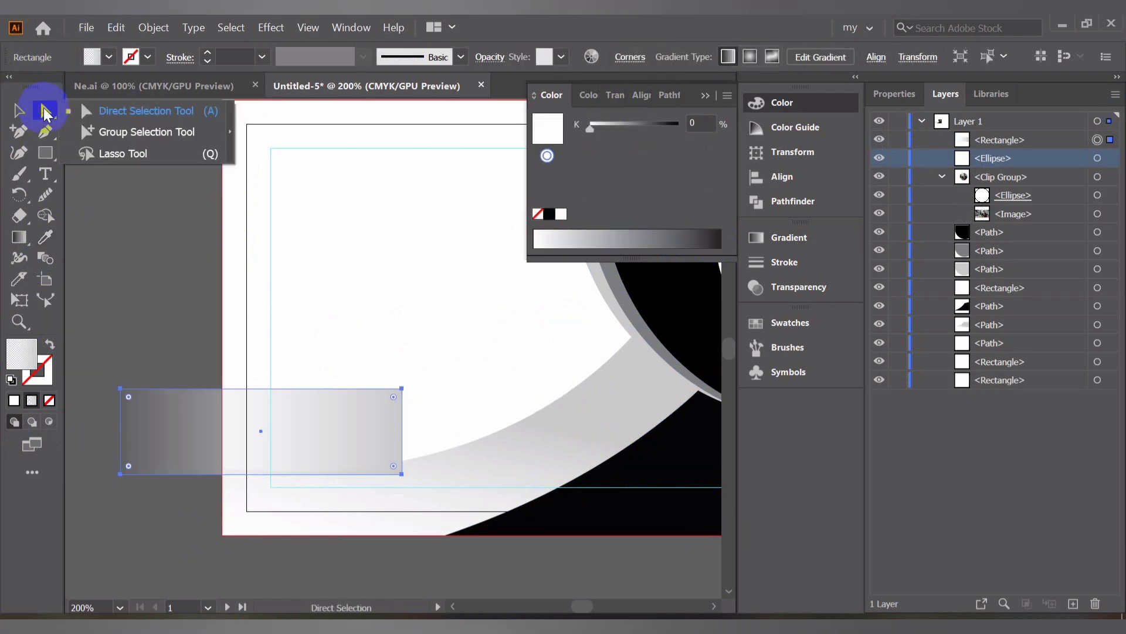
{"action": "left_click", "coordinate": [398, 398]}
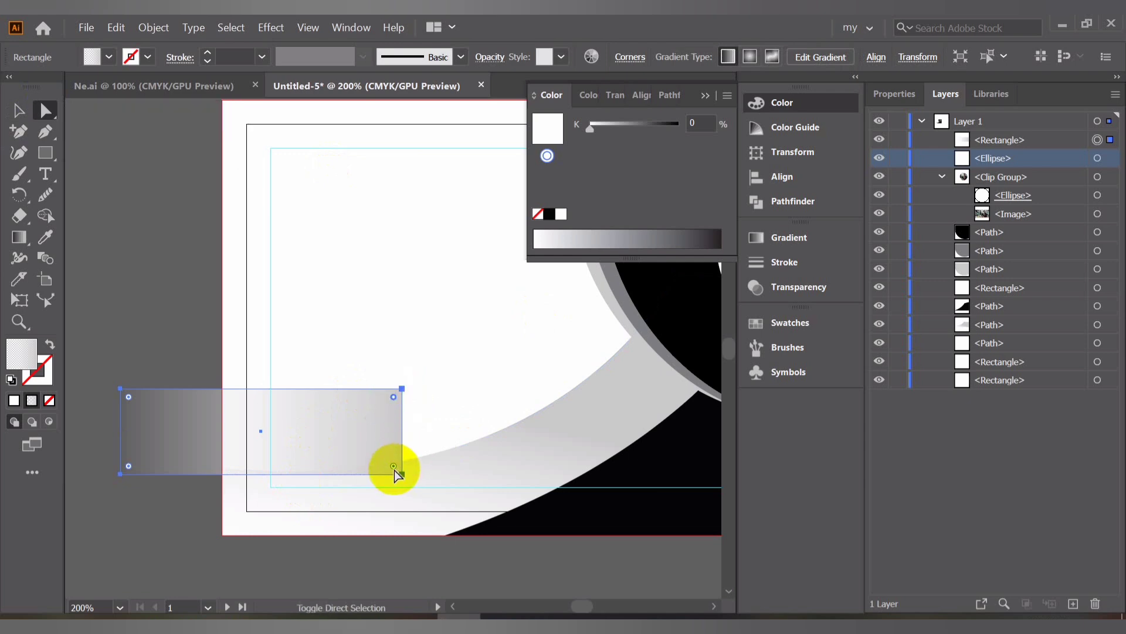
{"action": "left_click_drag", "start_coordinate": [394, 467], "coordinate": [310, 434]}
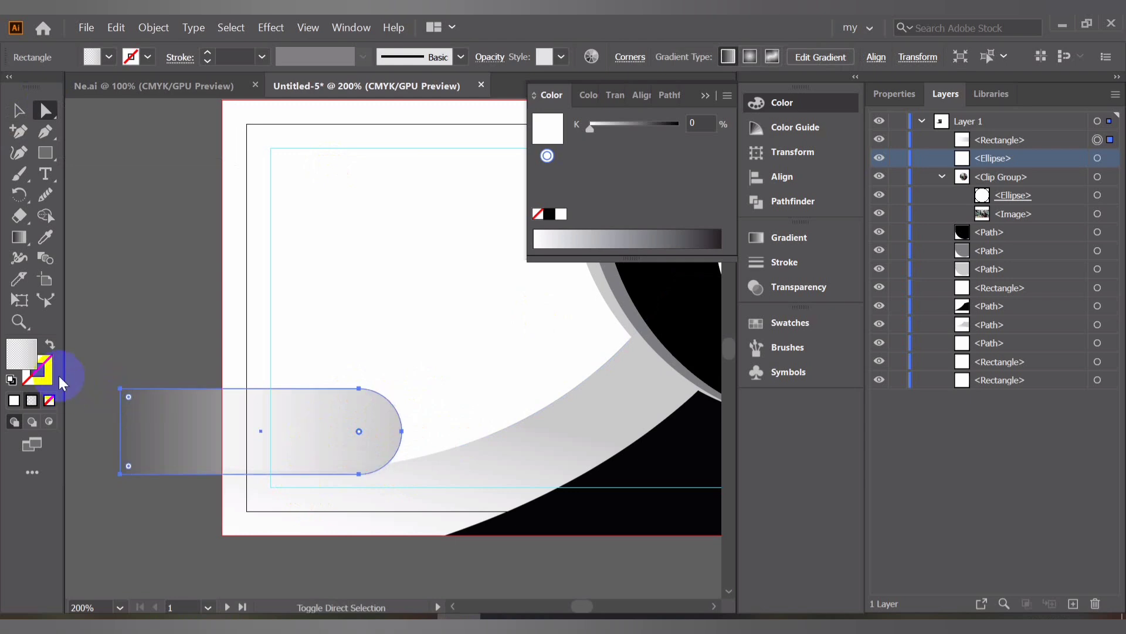
{"action": "left_click", "coordinate": [18, 115]}
Select the pill with the card shapes and use Shape Builder to delete the part of the pill outside the card
{"action": "scroll", "coordinate": [156, 242], "scroll_direction": "down", "scroll_amount": 5}
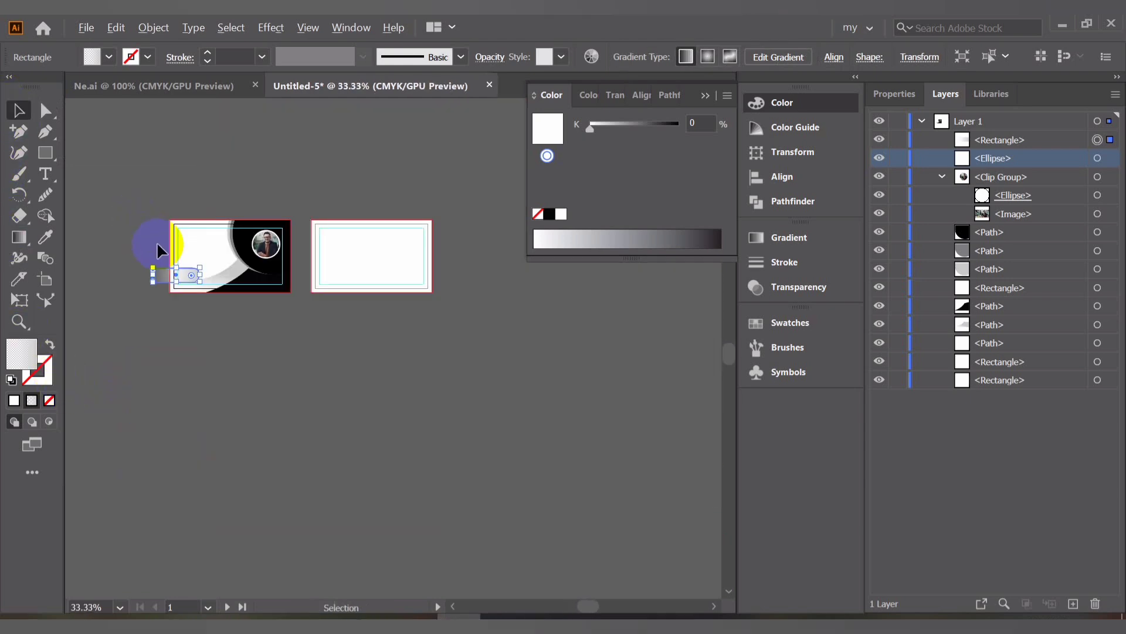
{"action": "left_click_drag", "start_coordinate": [213, 314], "coordinate": [97, 234]}
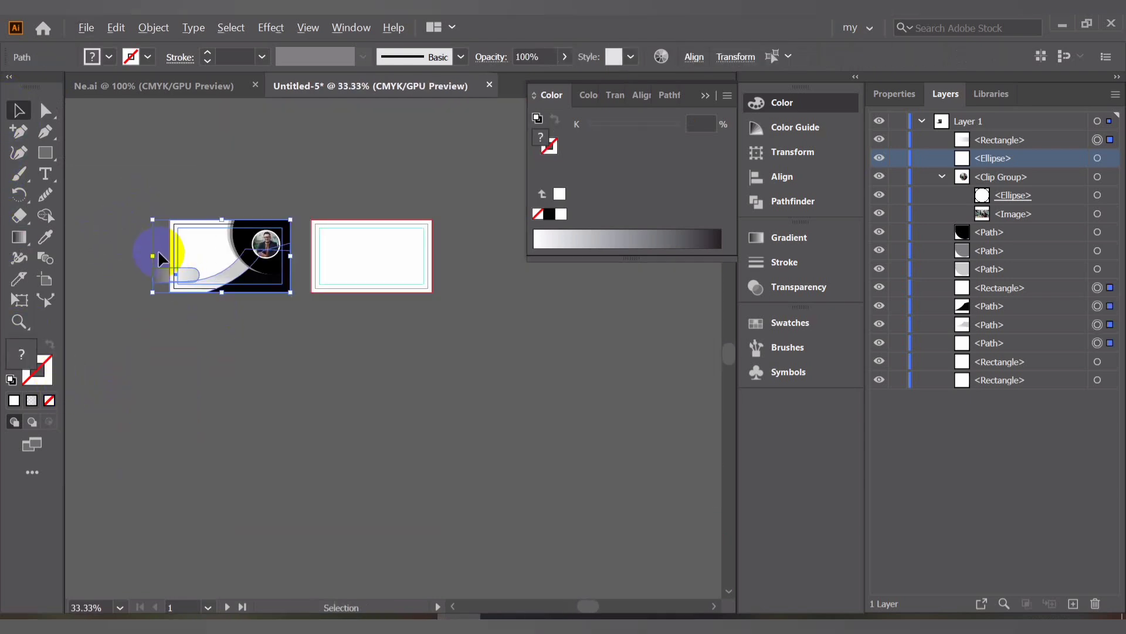
{"action": "scroll", "coordinate": [157, 250], "scroll_direction": "up", "scroll_amount": 5}
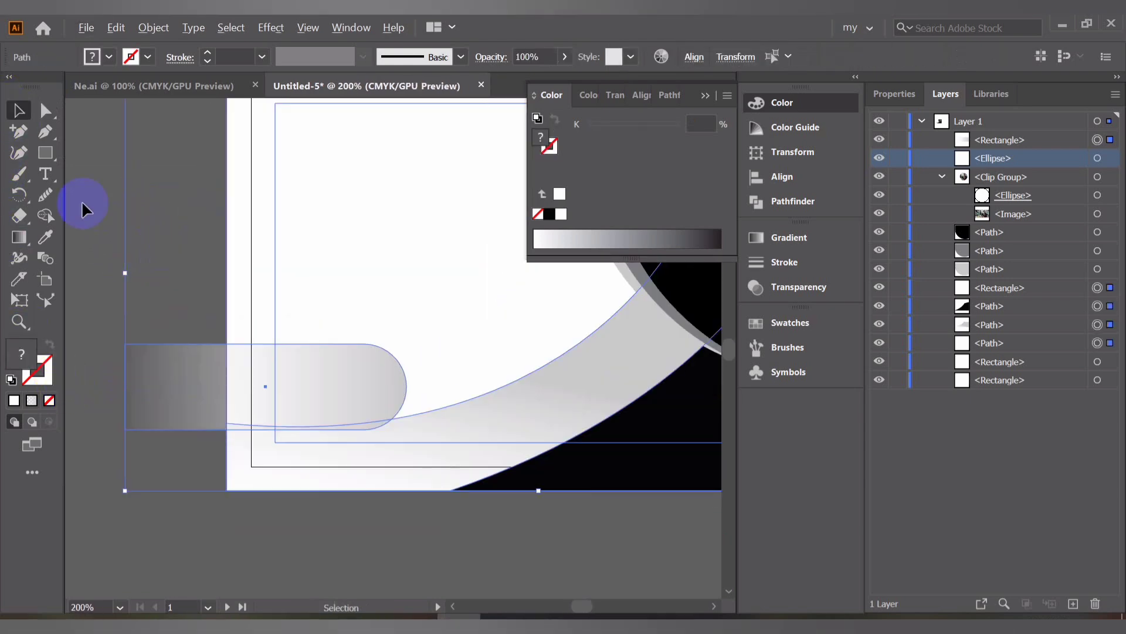
{"action": "left_click", "coordinate": [141, 370]}
{"action": "left_click", "coordinate": [169, 376], "text": "alt"}
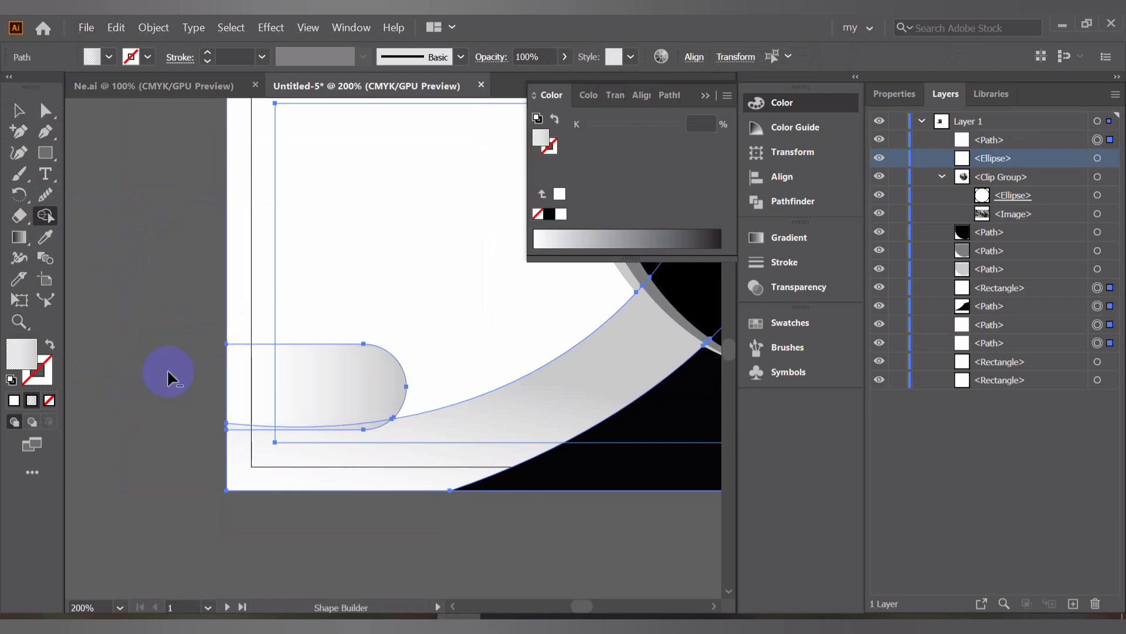
{"action": "left_click", "coordinate": [20, 118]}
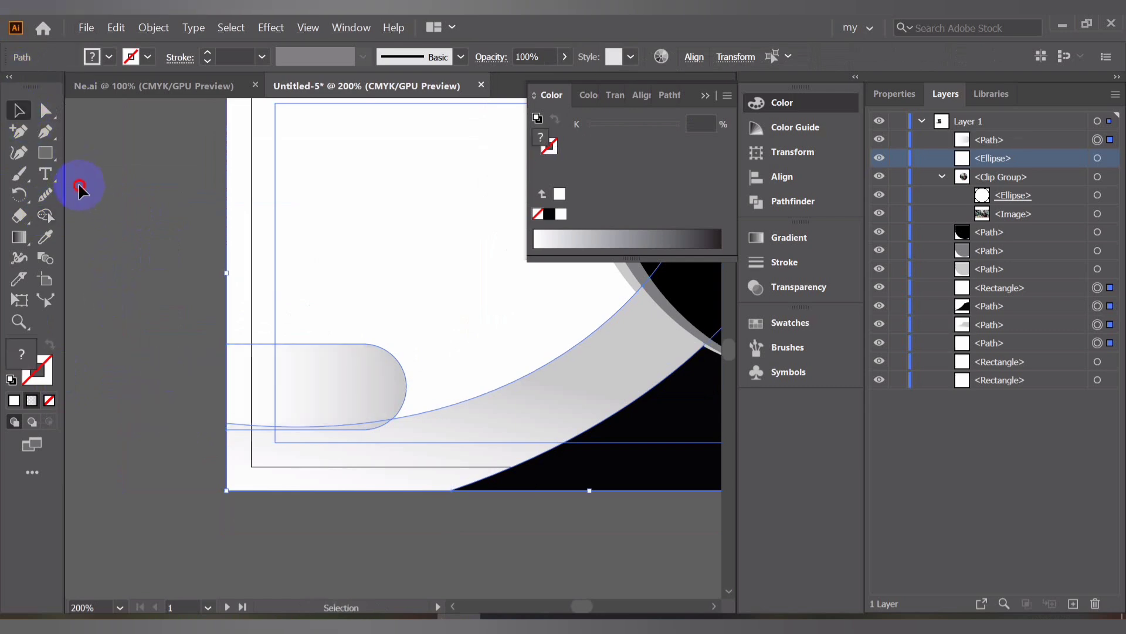
{"action": "left_click", "coordinate": [79, 182]}
Set the trimmed pill's fill color to D8D8D8 in the Color Picker
{"action": "scroll", "coordinate": [122, 189], "scroll_direction": "down", "scroll_amount": 2}
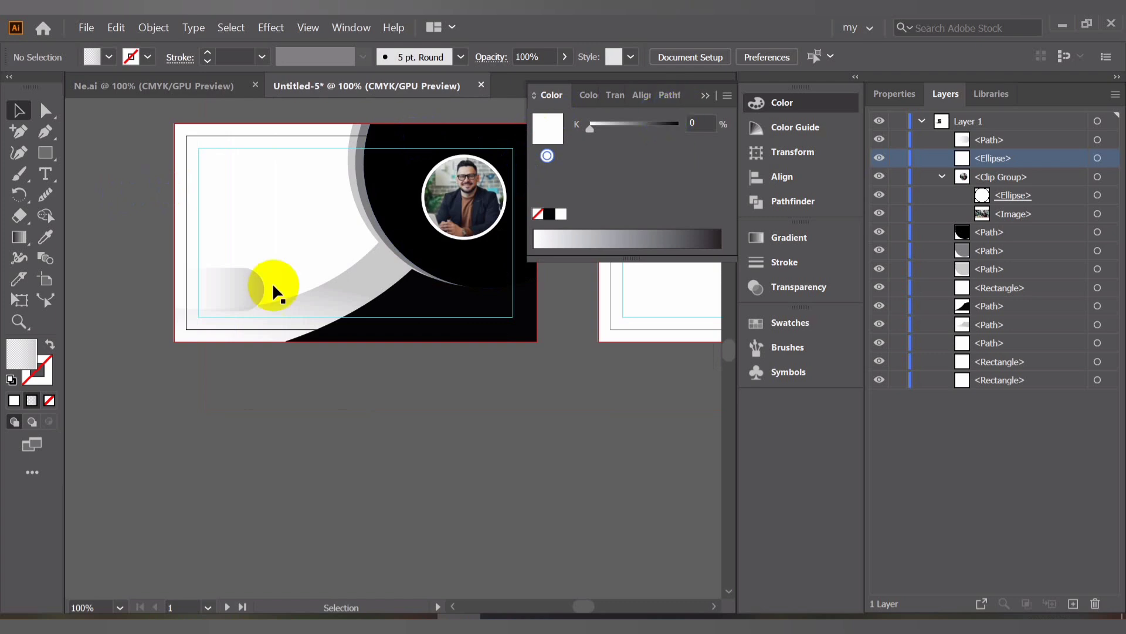
{"action": "scroll", "coordinate": [196, 284], "scroll_direction": "up", "scroll_amount": 2}
{"action": "left_click", "coordinate": [210, 285]}
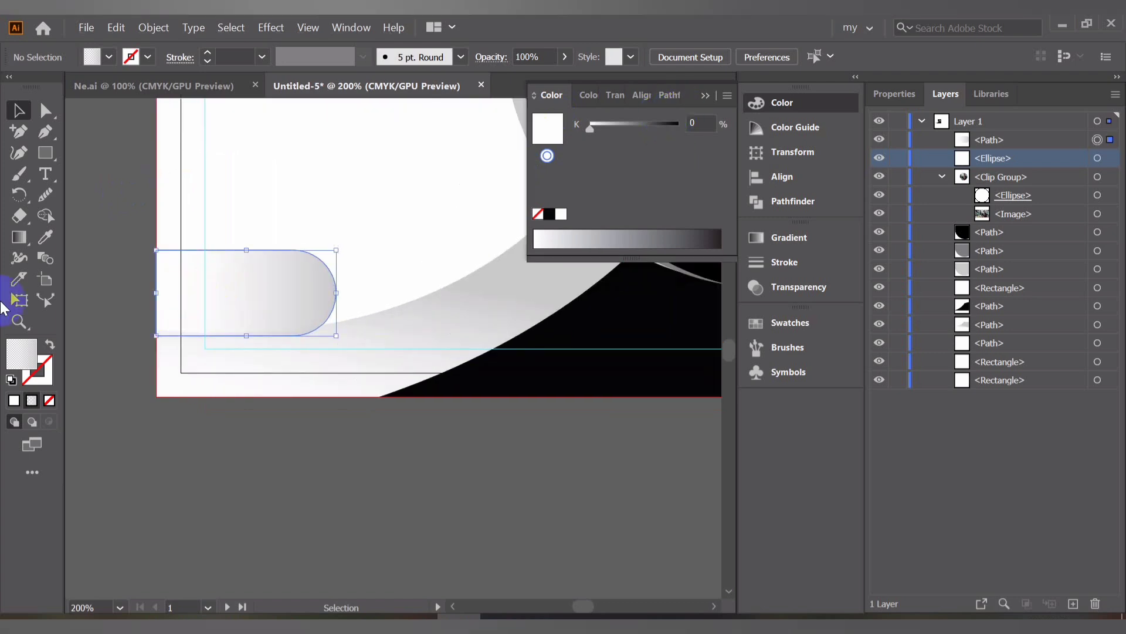
{"action": "double_click", "coordinate": [13, 370]}
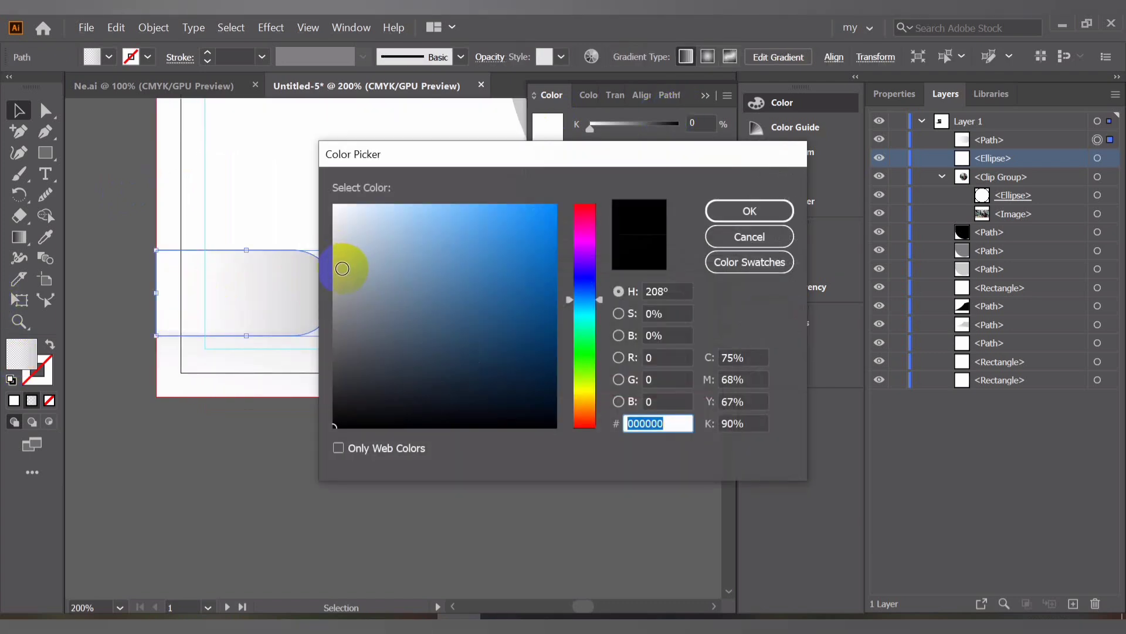
{"action": "left_click", "coordinate": [328, 270]}
{"action": "left_click_drag", "start_coordinate": [327, 269], "coordinate": [333, 237]}
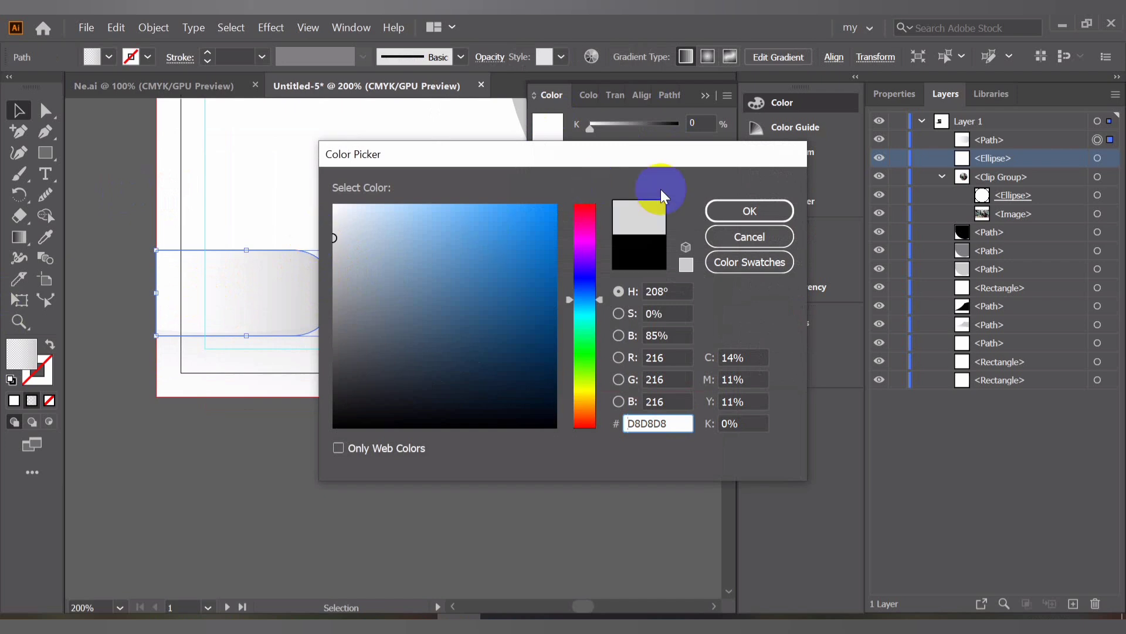
{"action": "left_click", "coordinate": [762, 210]}
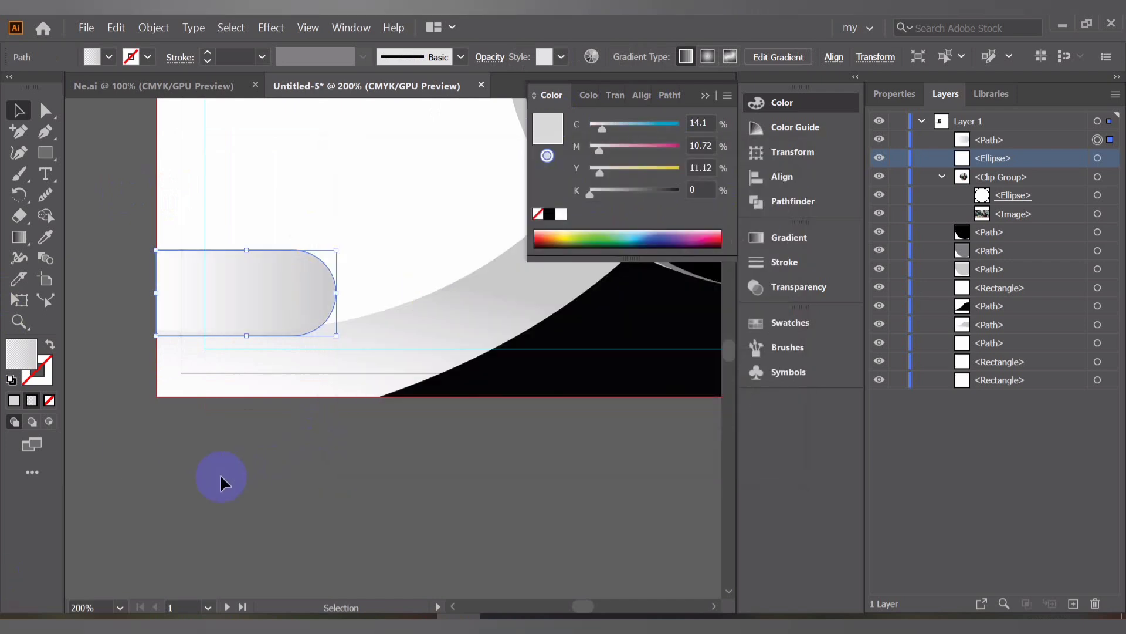
{"action": "left_click", "coordinate": [152, 464]}
{"action": "left_click", "coordinate": [258, 276]}
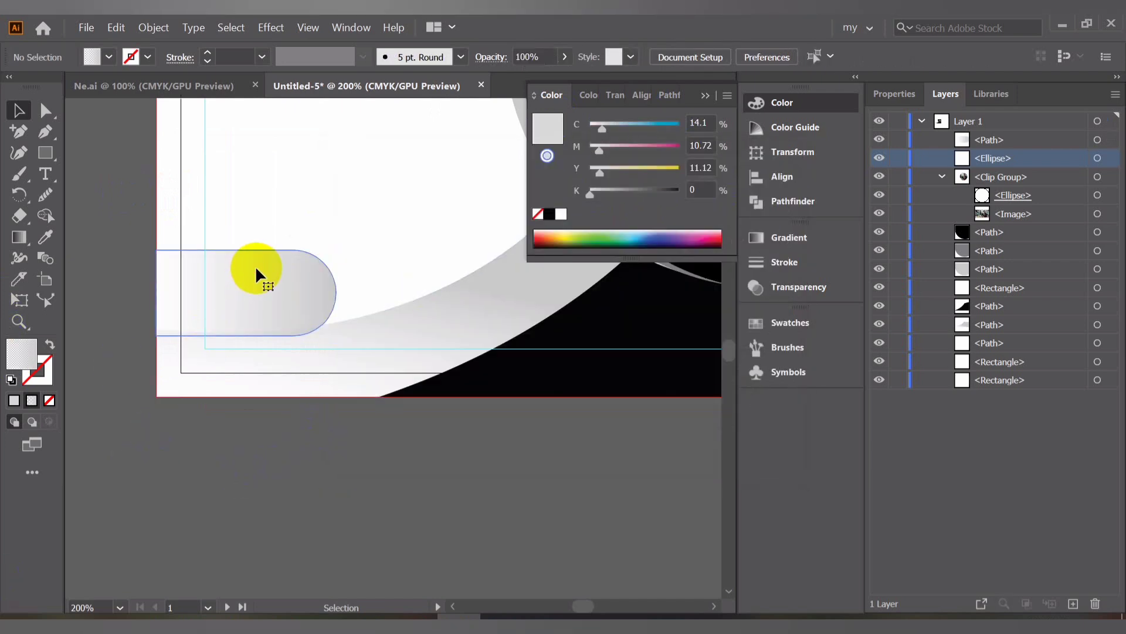
{"action": "scroll", "coordinate": [297, 445], "scroll_direction": "down", "scroll_amount": 2}
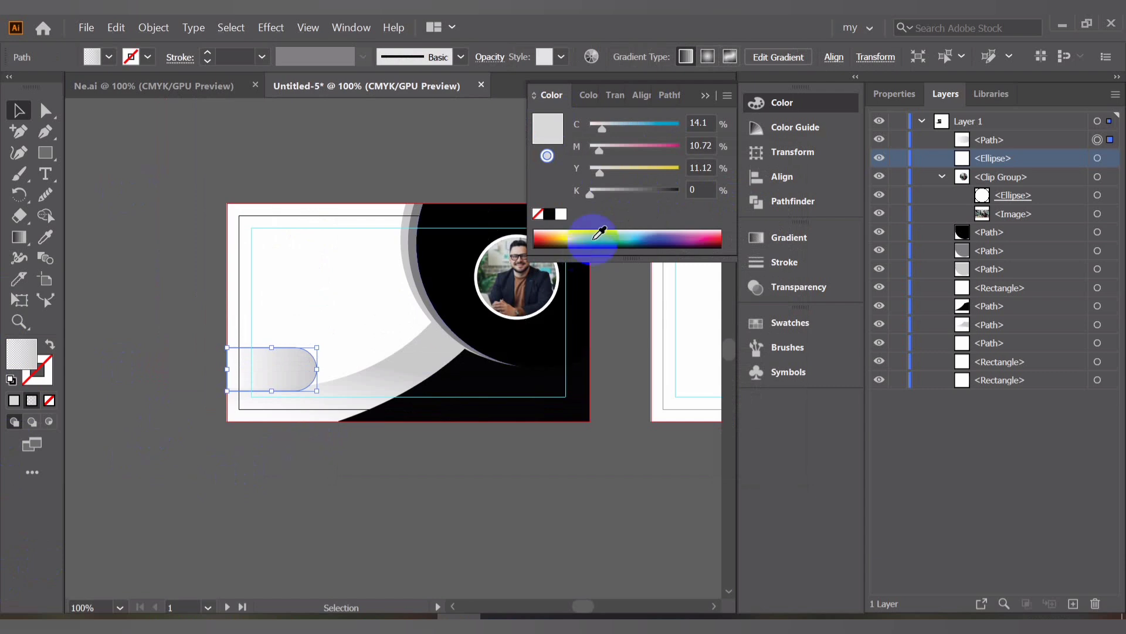
Bring the name, contact details and logo text group from the Ne.ai reference file onto the card's left side
{"action": "left_click", "coordinate": [701, 90]}
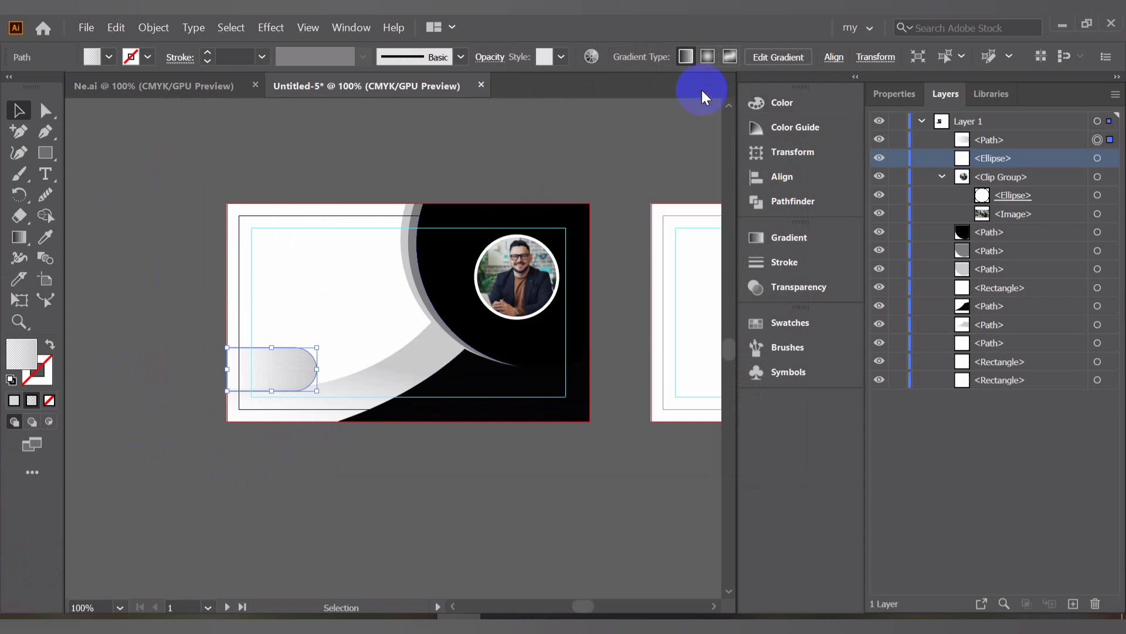
{"action": "left_click", "coordinate": [174, 75]}
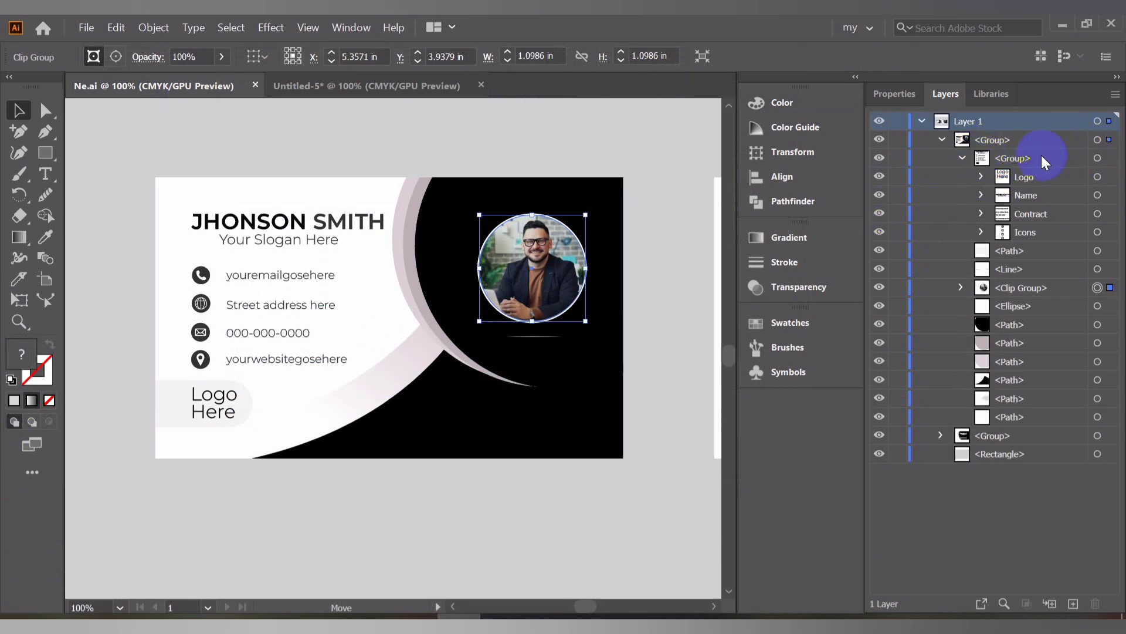
{"action": "left_click", "coordinate": [962, 158]}
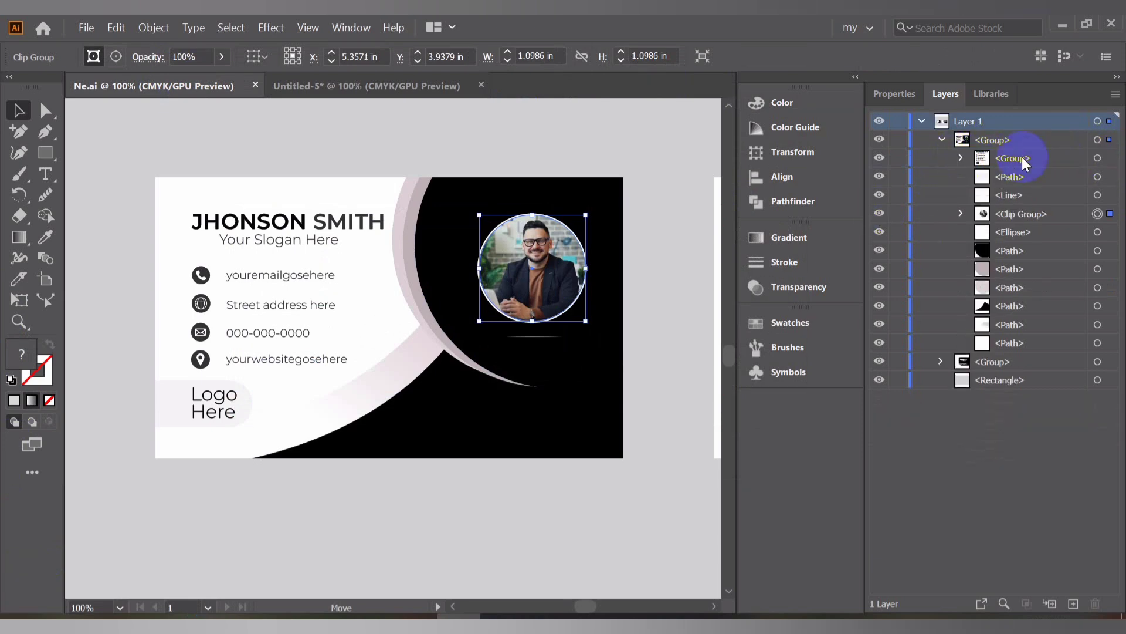
{"action": "left_click", "coordinate": [1098, 159]}
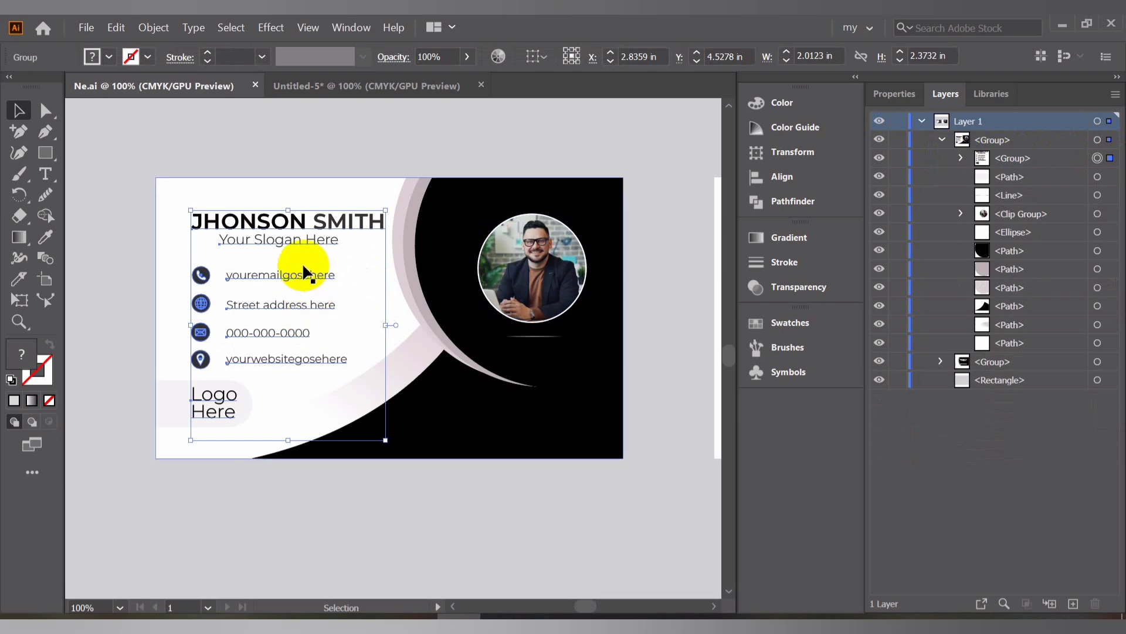
{"action": "left_click_drag", "start_coordinate": [300, 268], "coordinate": [189, 287]}
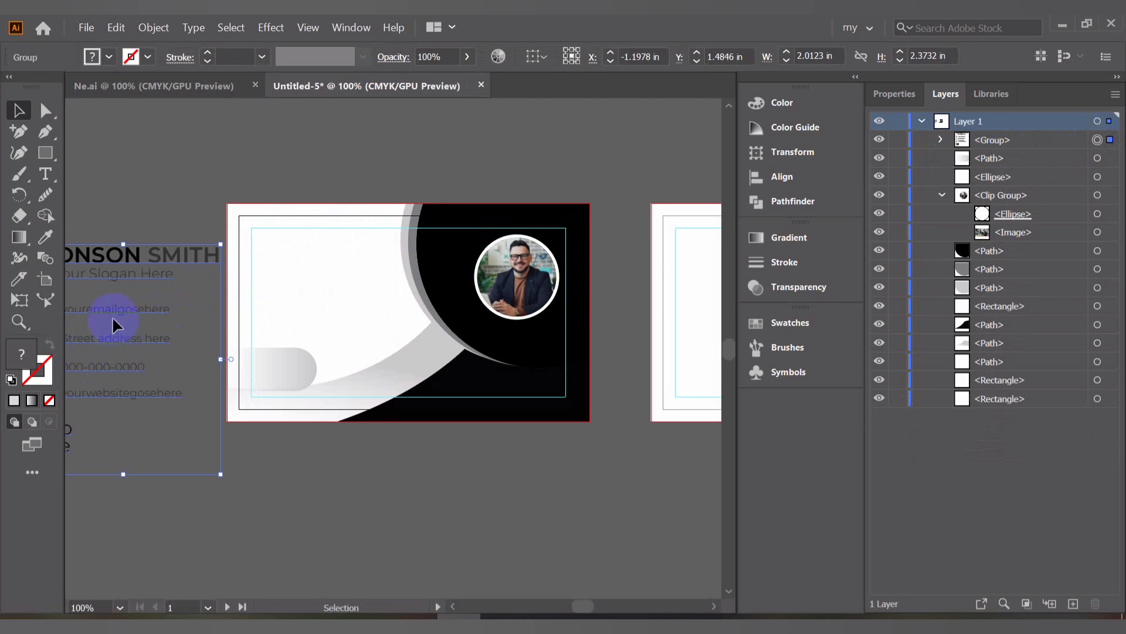
{"action": "left_click_drag", "start_coordinate": [116, 315], "coordinate": [343, 291]}
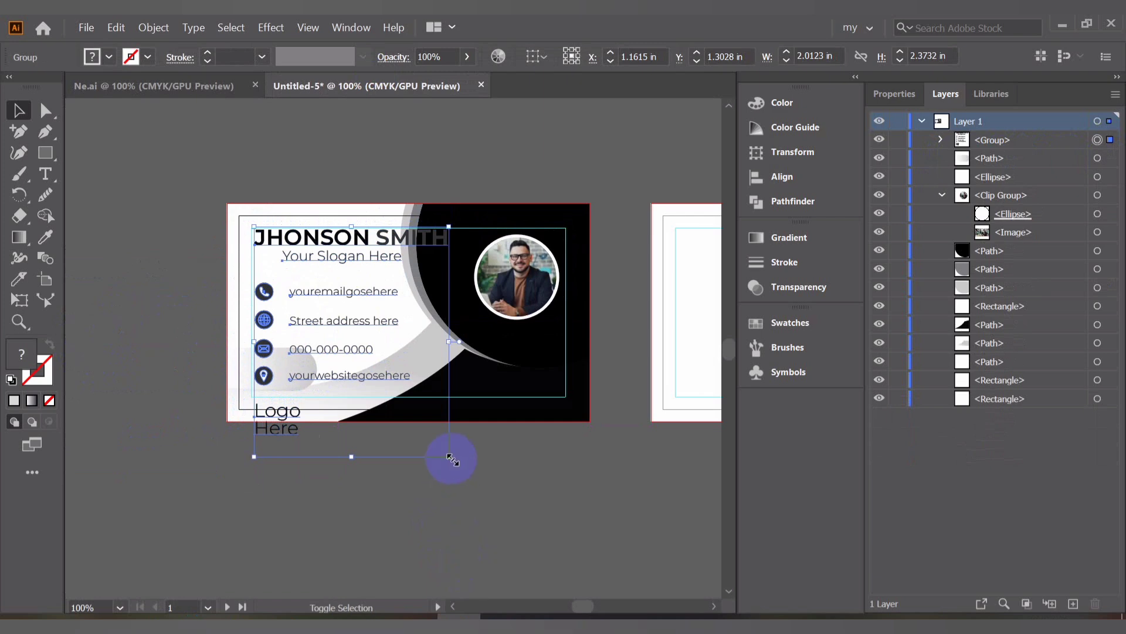
Scale the text group down to about 1.47 x 1.74 in so it fits inside the card's guides
{"action": "left_click_drag", "start_coordinate": [452, 459], "coordinate": [403, 402]}
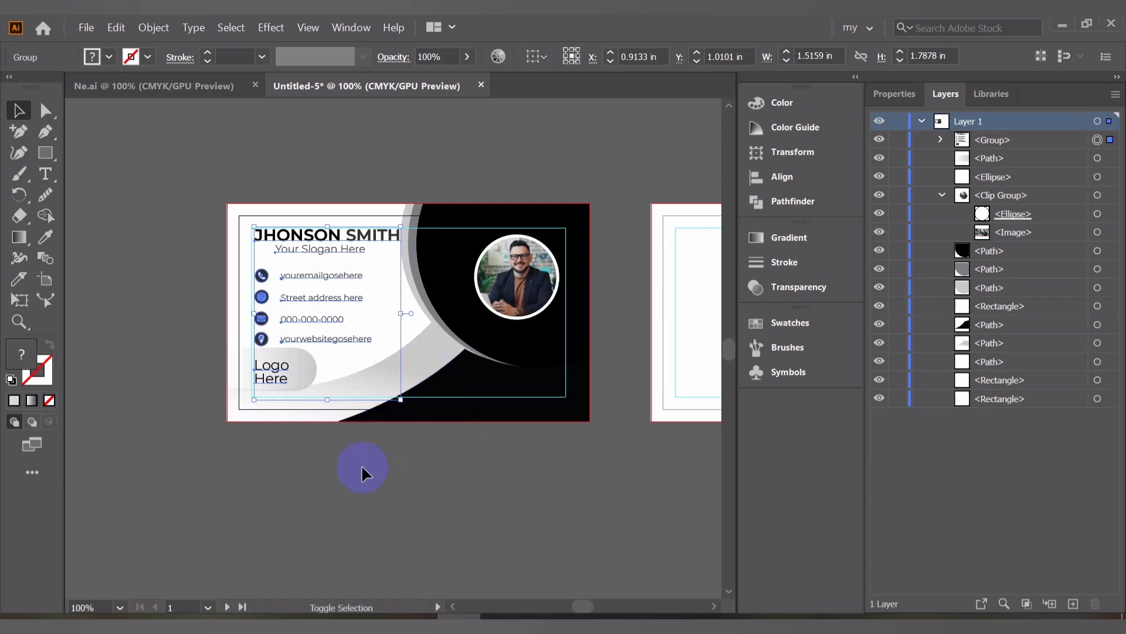
{"action": "left_click", "coordinate": [259, 320]}
{"action": "scroll", "coordinate": [276, 280], "scroll_direction": "up", "scroll_amount": 1}
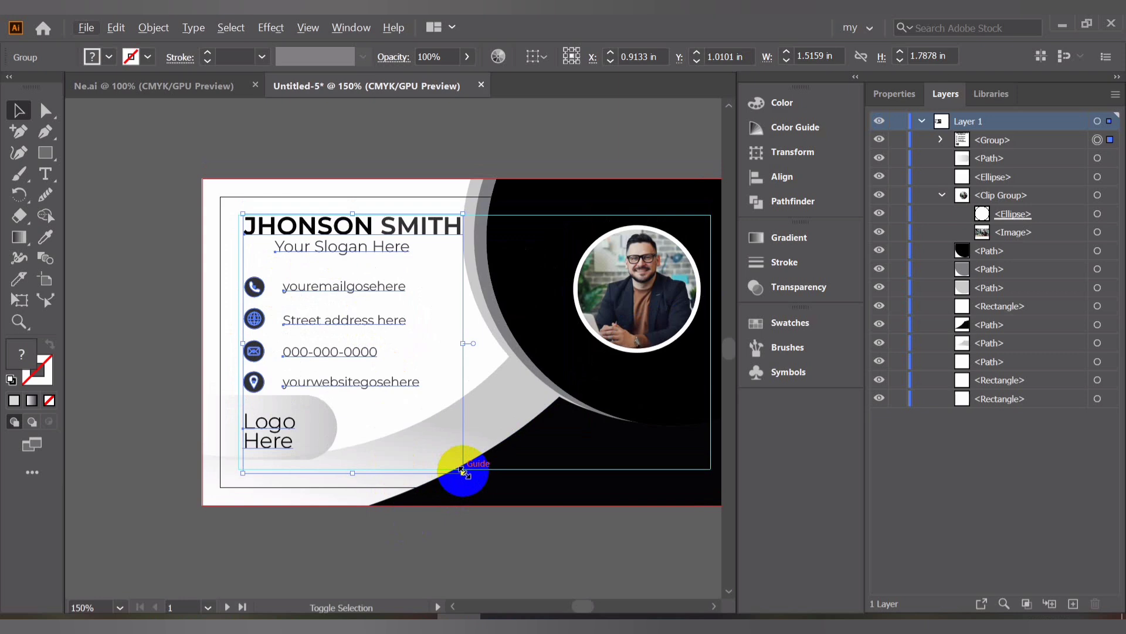
{"action": "left_click_drag", "start_coordinate": [462, 470], "coordinate": [457, 465]}
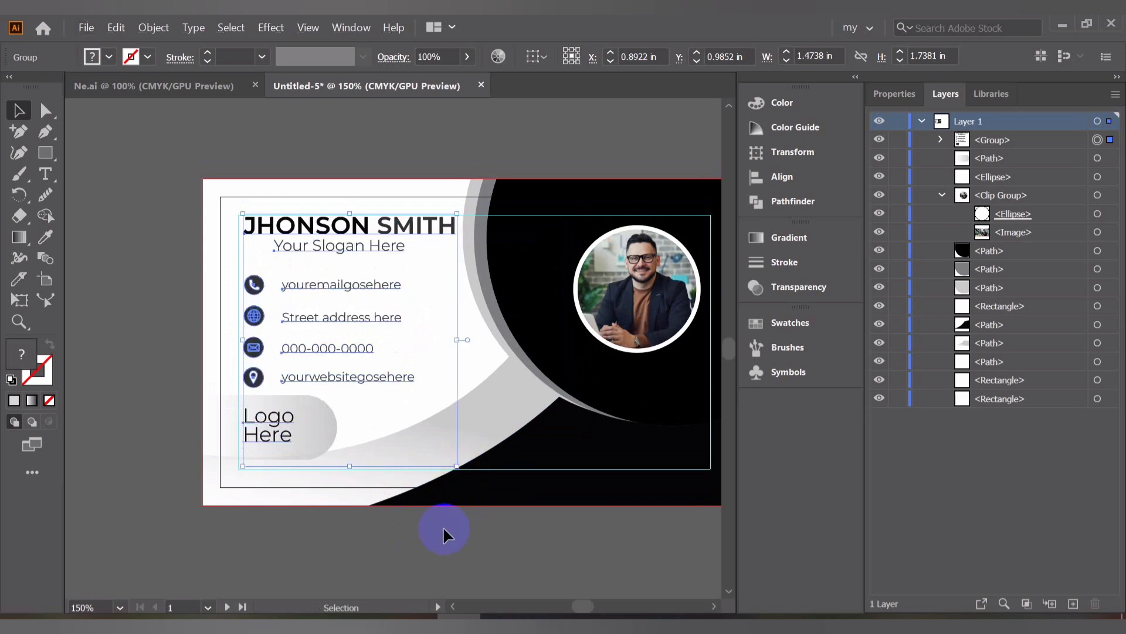
{"action": "left_click", "coordinate": [442, 526]}
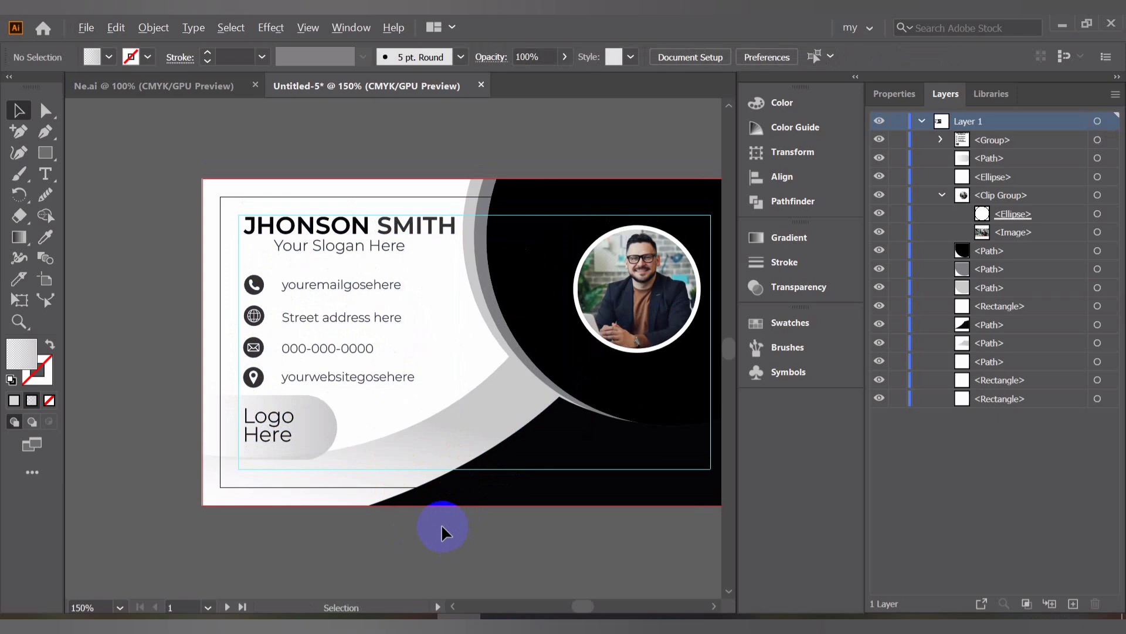
Select the black and two gray curved shapes and duplicate them onto the back card
{"action": "left_click_drag", "start_coordinate": [447, 443], "coordinate": [237, 427]}
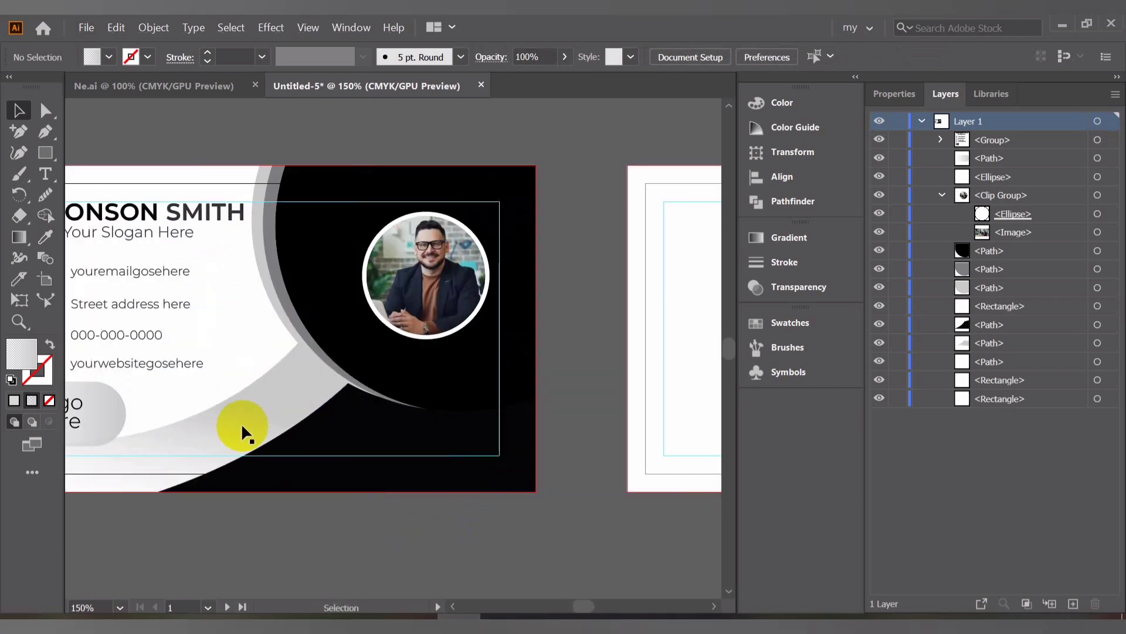
{"action": "scroll", "coordinate": [241, 423], "scroll_direction": "down", "scroll_amount": 2}
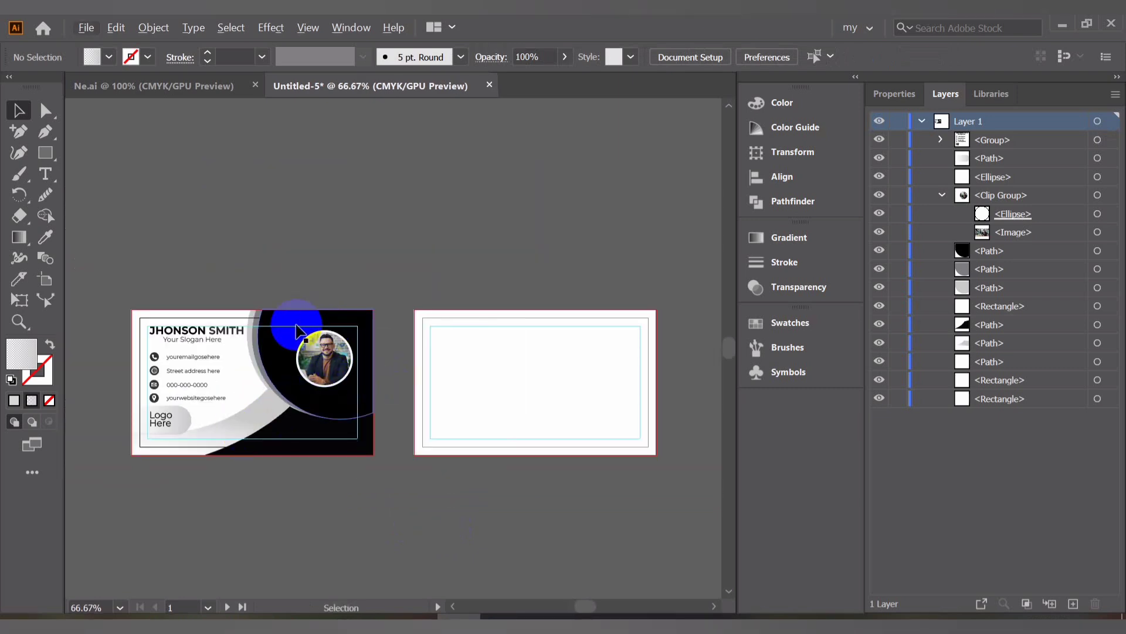
{"action": "left_click", "coordinate": [269, 340]}
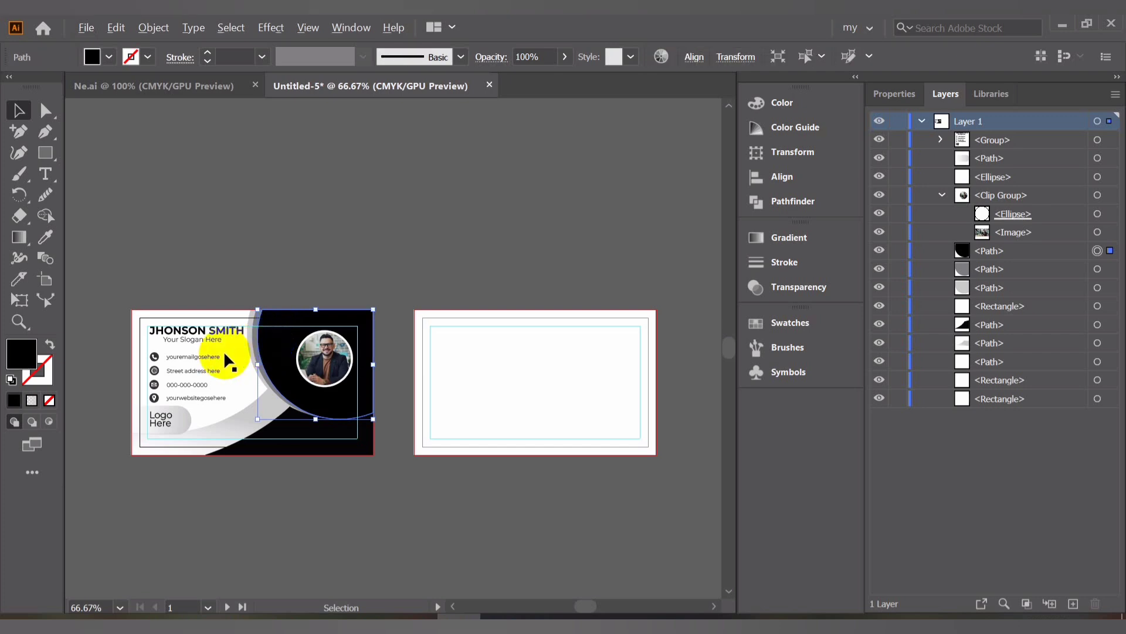
{"action": "scroll", "coordinate": [223, 350], "scroll_direction": "up", "scroll_amount": 5}
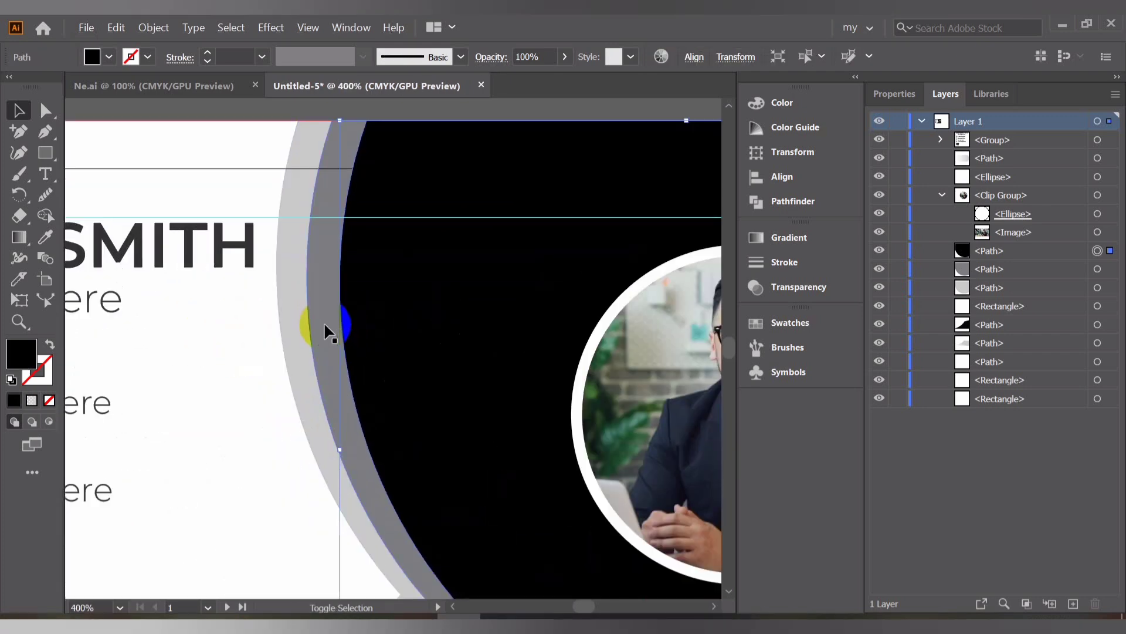
{"action": "left_click", "coordinate": [323, 326], "text": "shift"}
{"action": "left_click", "coordinate": [287, 345], "text": "shift"}
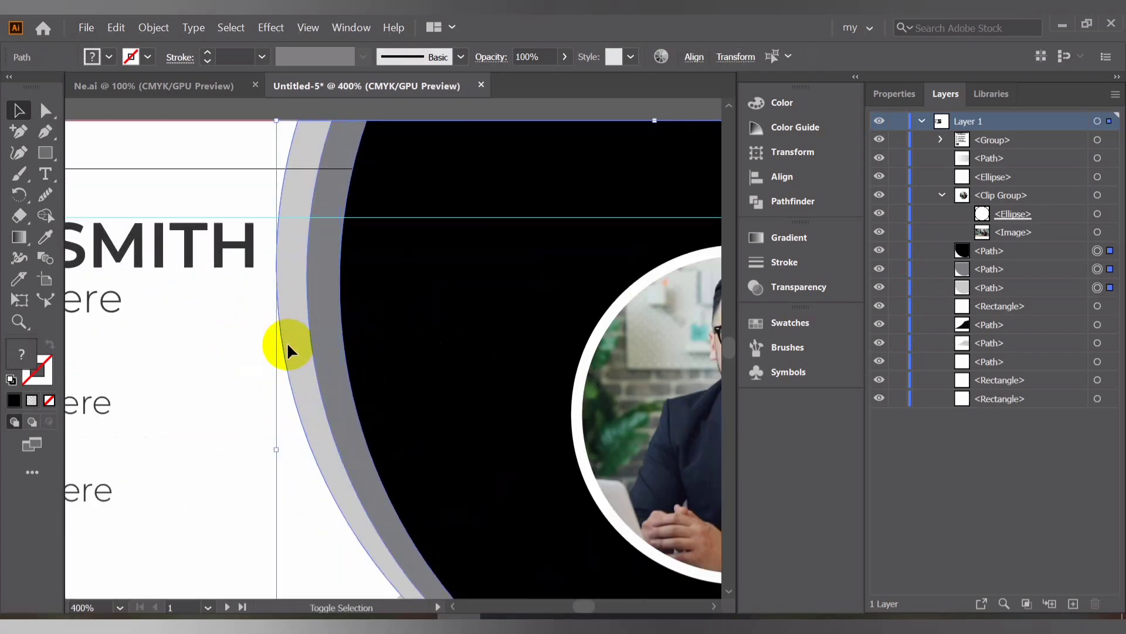
{"action": "scroll", "coordinate": [288, 349], "scroll_direction": "down", "scroll_amount": 5}
{"action": "left_click_drag", "start_coordinate": [286, 347], "coordinate": [587, 346]}
Nudge the copied curved shapes into position and group them
{"action": "scroll", "coordinate": [645, 330], "scroll_direction": "up", "scroll_amount": 2}
{"action": "scroll", "coordinate": [648, 331], "scroll_direction": "up", "scroll_amount": 3}
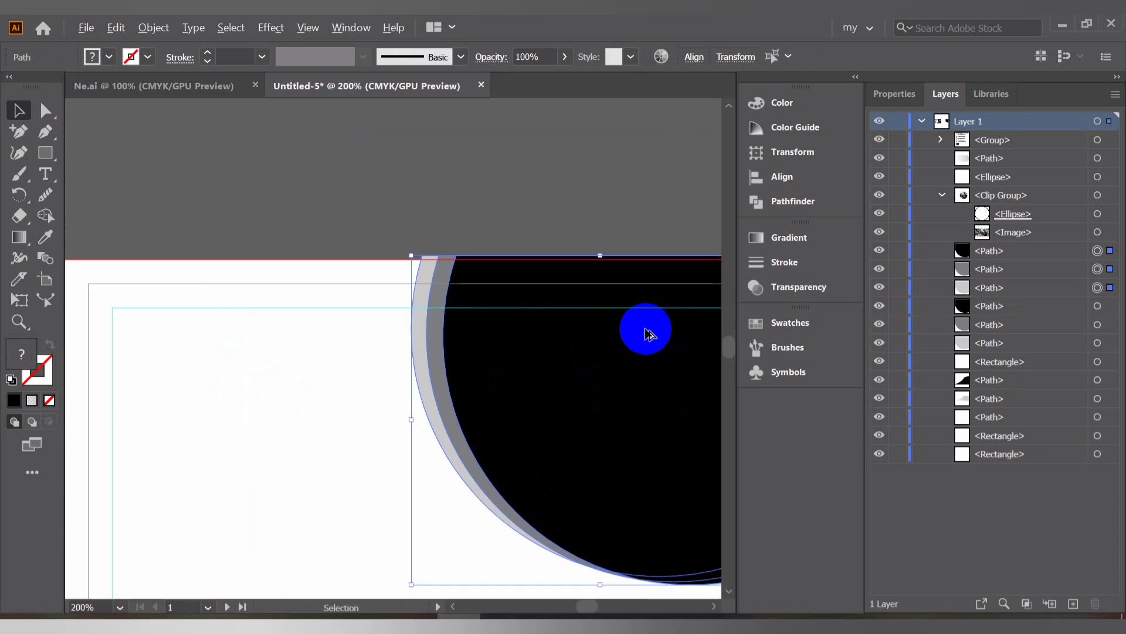
{"action": "left_click_drag", "start_coordinate": [573, 332], "coordinate": [575, 346]}
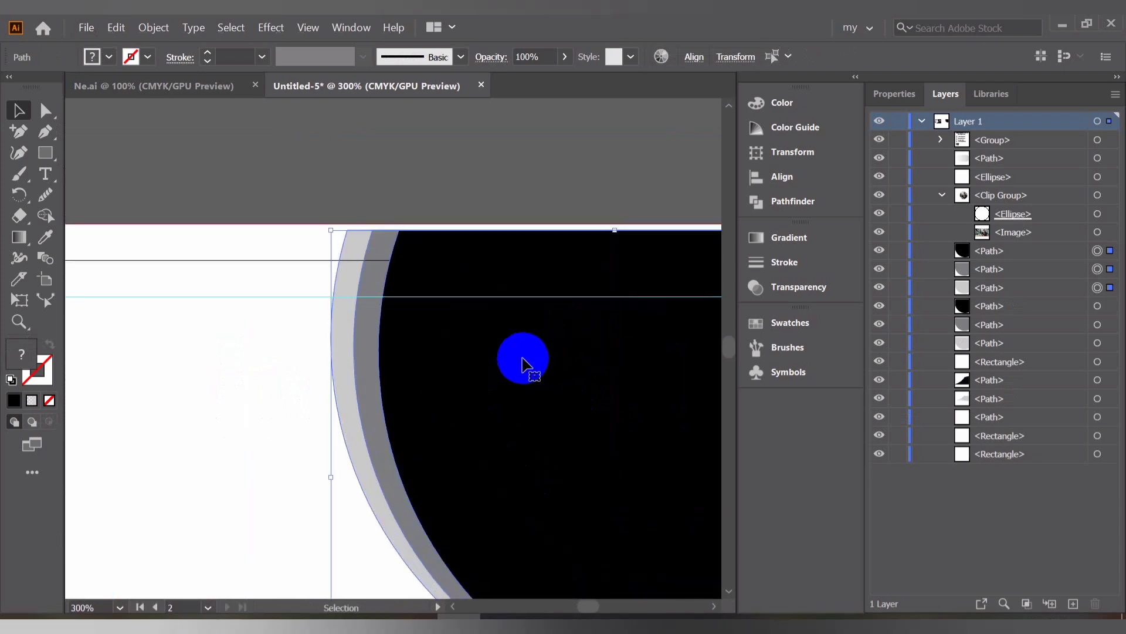
{"action": "key", "text": "ctrl+g"}
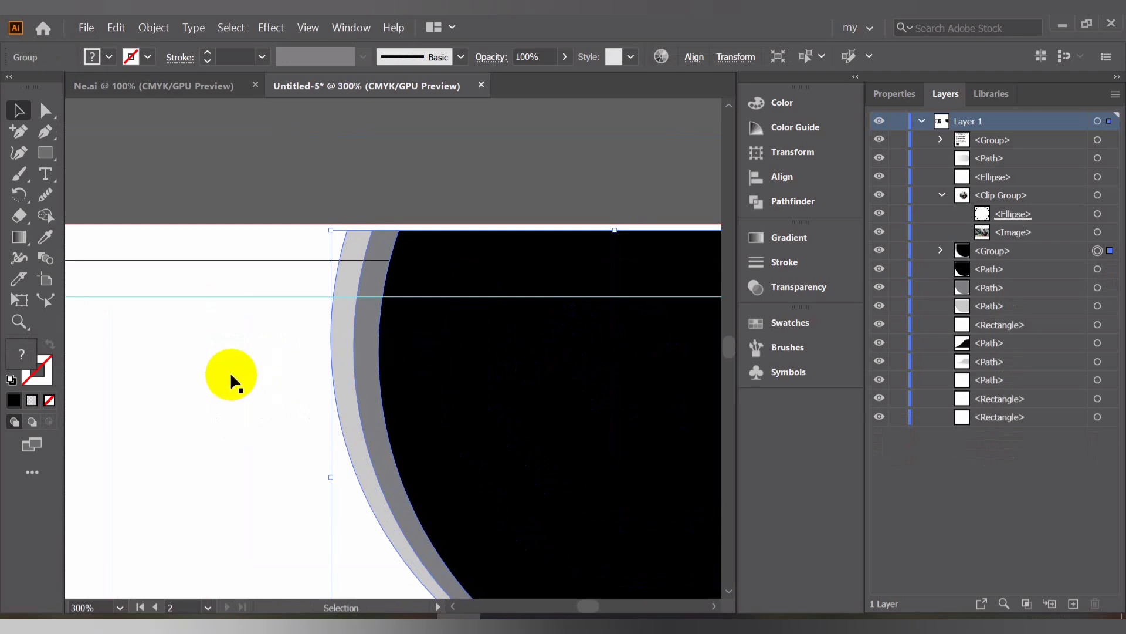
{"action": "scroll", "coordinate": [279, 365], "scroll_direction": "down", "scroll_amount": 1, "text": "alt"}
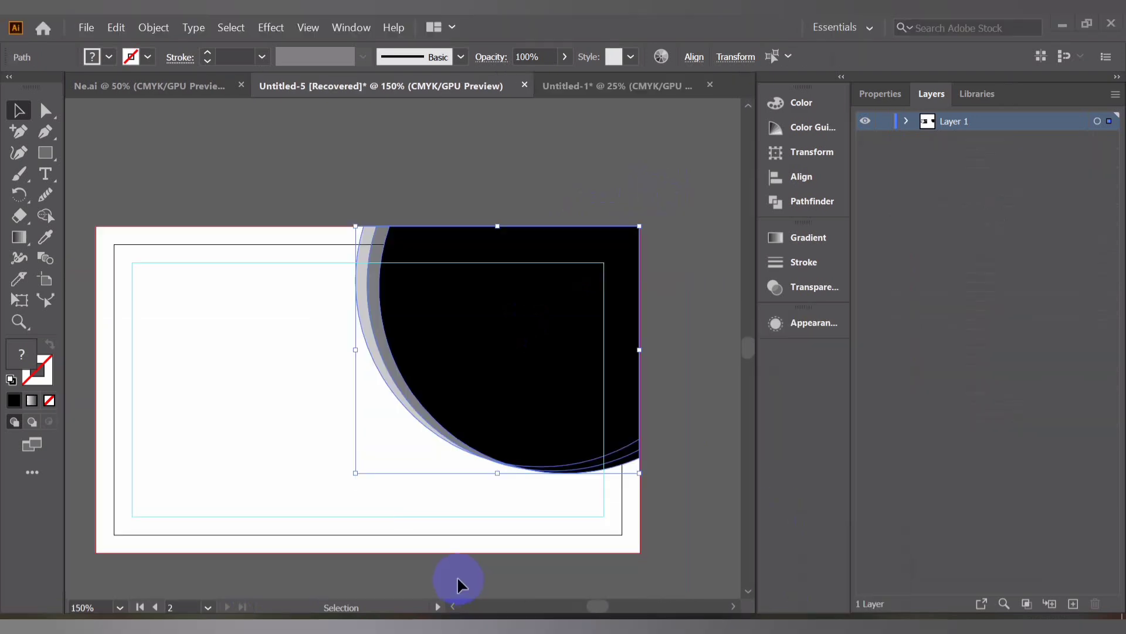
Enlarge the grouped curves so they cover the right side of the back card beyond its edges
{"action": "scroll", "coordinate": [460, 375], "scroll_direction": "down", "scroll_amount": 2}
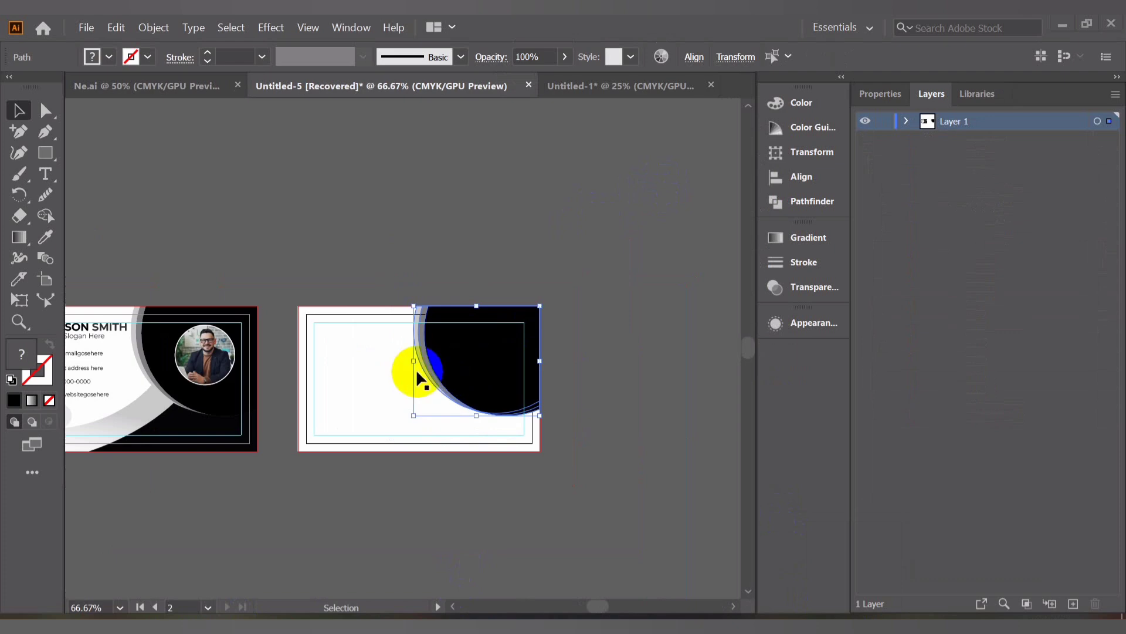
{"action": "scroll", "coordinate": [349, 431], "scroll_direction": "up", "scroll_amount": 1}
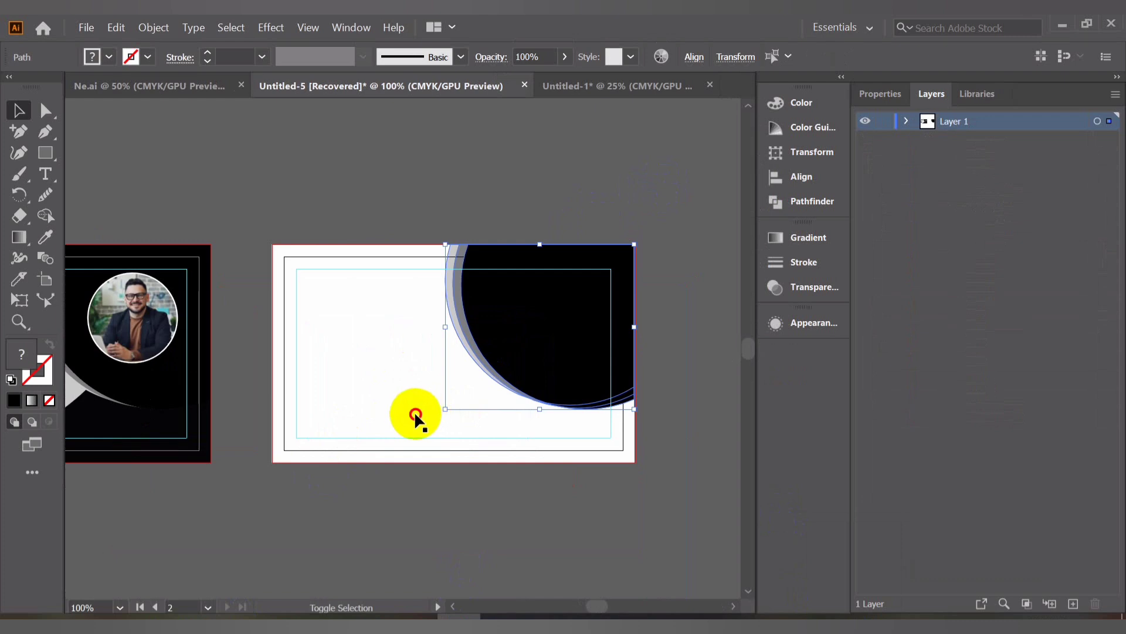
{"action": "left_click_drag", "start_coordinate": [446, 408], "coordinate": [268, 483]}
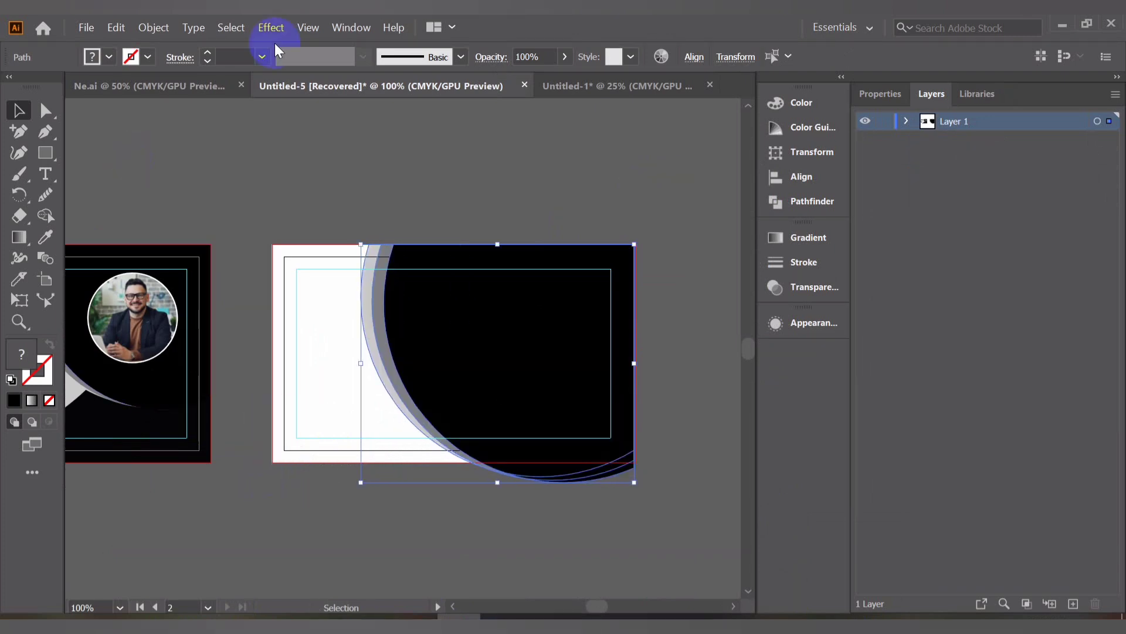
{"action": "left_click", "coordinate": [7, 106]}
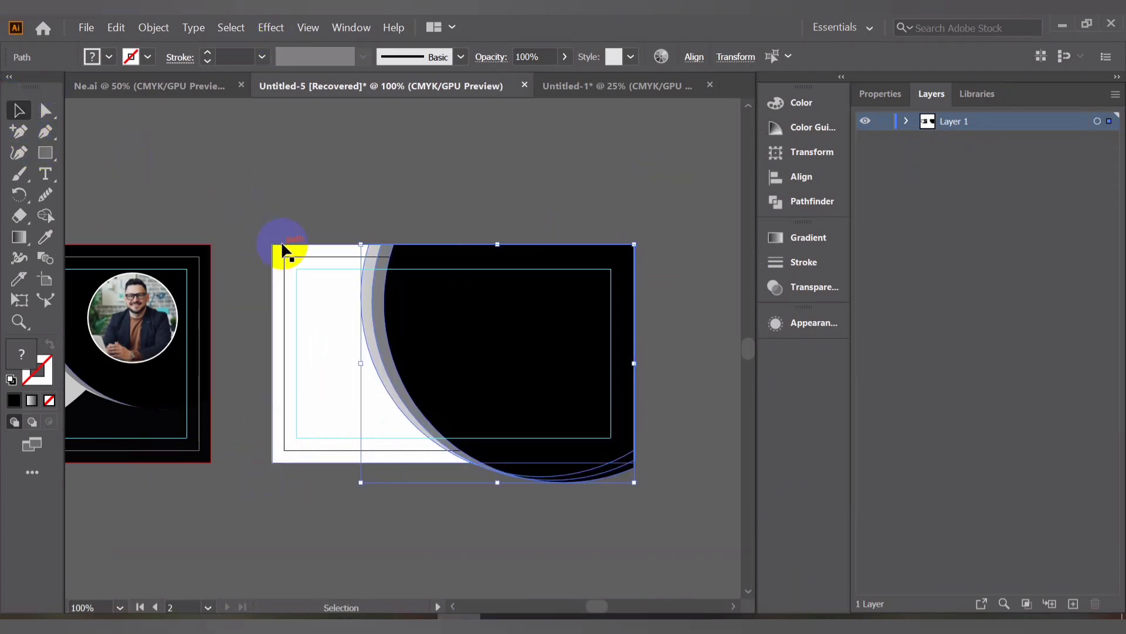
Select the back card's shapes and use Shape Builder to delete the curve parts extending outside the card
{"action": "left_click_drag", "start_coordinate": [261, 196], "coordinate": [667, 567]}
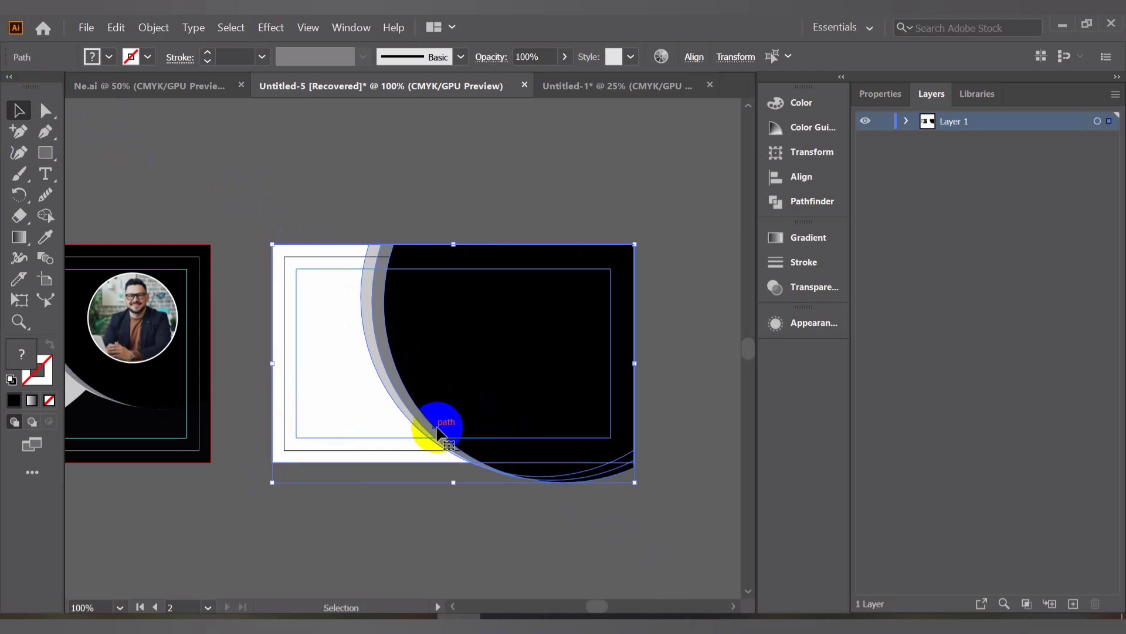
{"action": "scroll", "coordinate": [346, 330], "scroll_direction": "down", "scroll_amount": 3}
{"action": "left_click", "coordinate": [42, 222]}
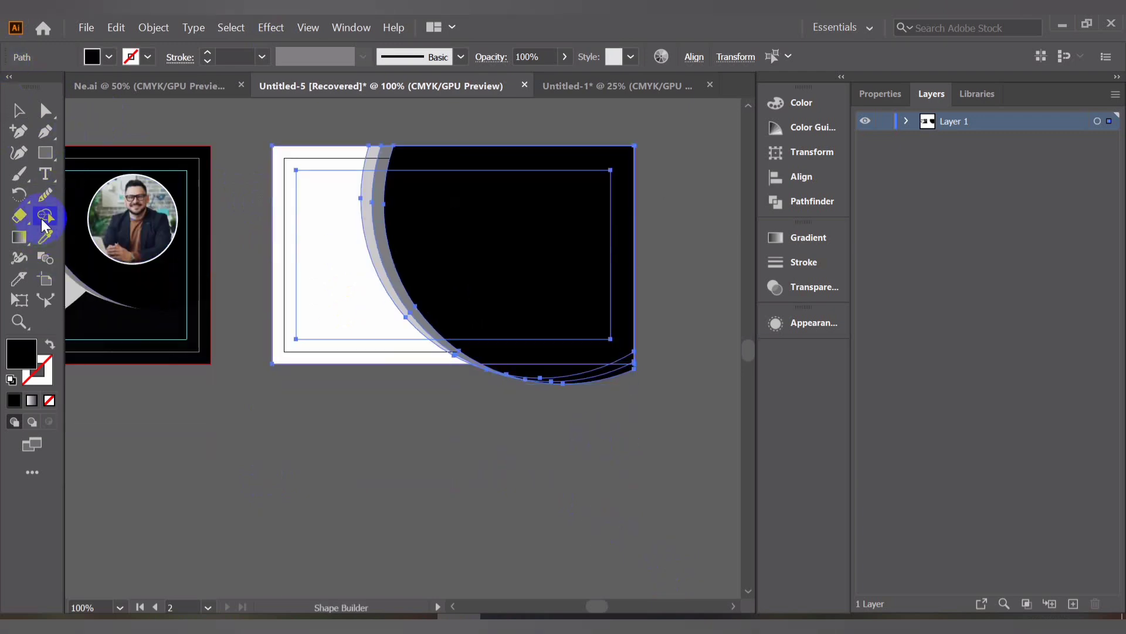
{"action": "scroll", "coordinate": [605, 381], "scroll_direction": "up", "scroll_amount": 4}
{"action": "mouse_move", "coordinate": [604, 379]}
{"action": "left_mouse_down"}
{"action": "mouse_move", "coordinate": [535, 325]}
{"action": "mouse_move", "coordinate": [491, 322]}
{"action": "mouse_move", "coordinate": [523, 377]}
{"action": "mouse_move", "coordinate": [308, 364]}
{"action": "left_mouse_up"}
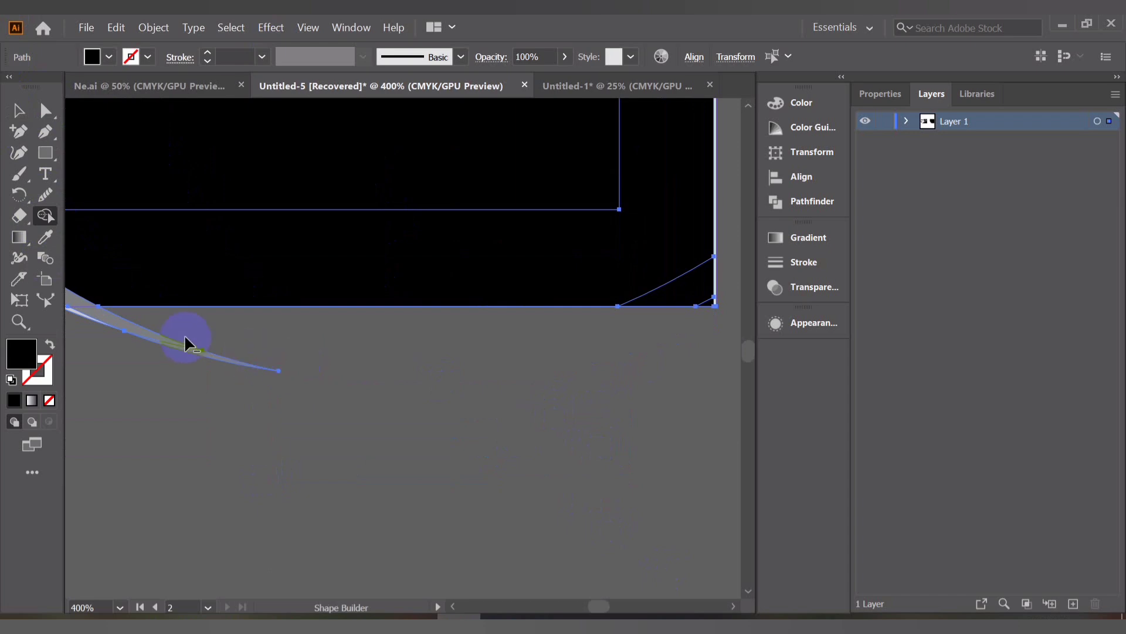
{"action": "left_click_drag", "start_coordinate": [137, 359], "coordinate": [134, 366]}
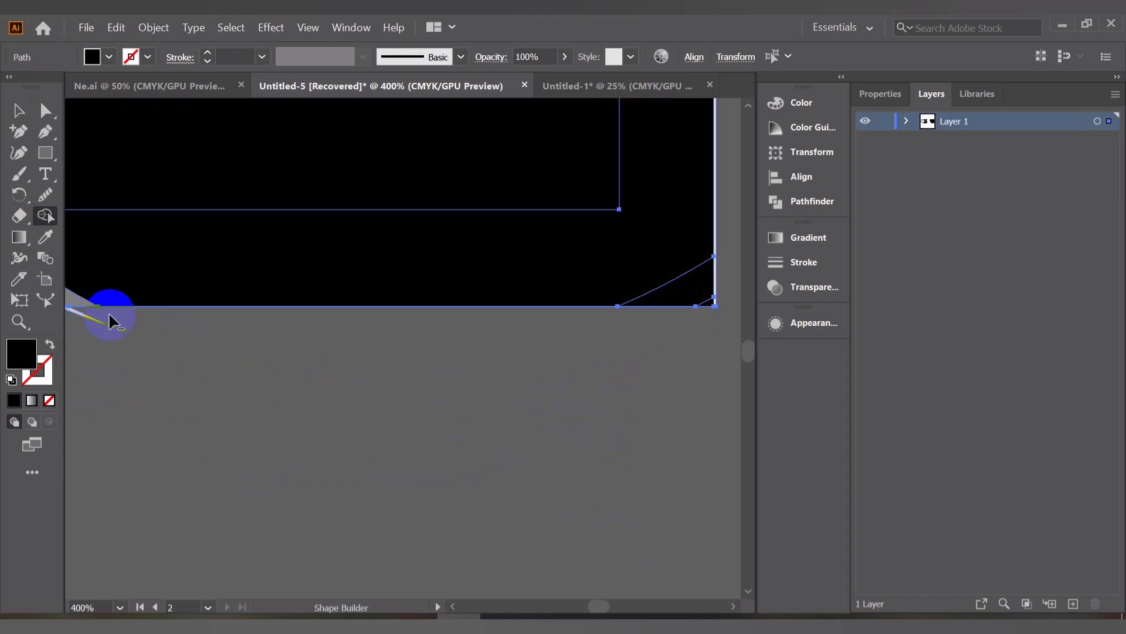
{"action": "left_click_drag", "start_coordinate": [109, 319], "coordinate": [87, 350]}
{"action": "scroll", "coordinate": [284, 364], "scroll_direction": "down", "scroll_amount": 3}
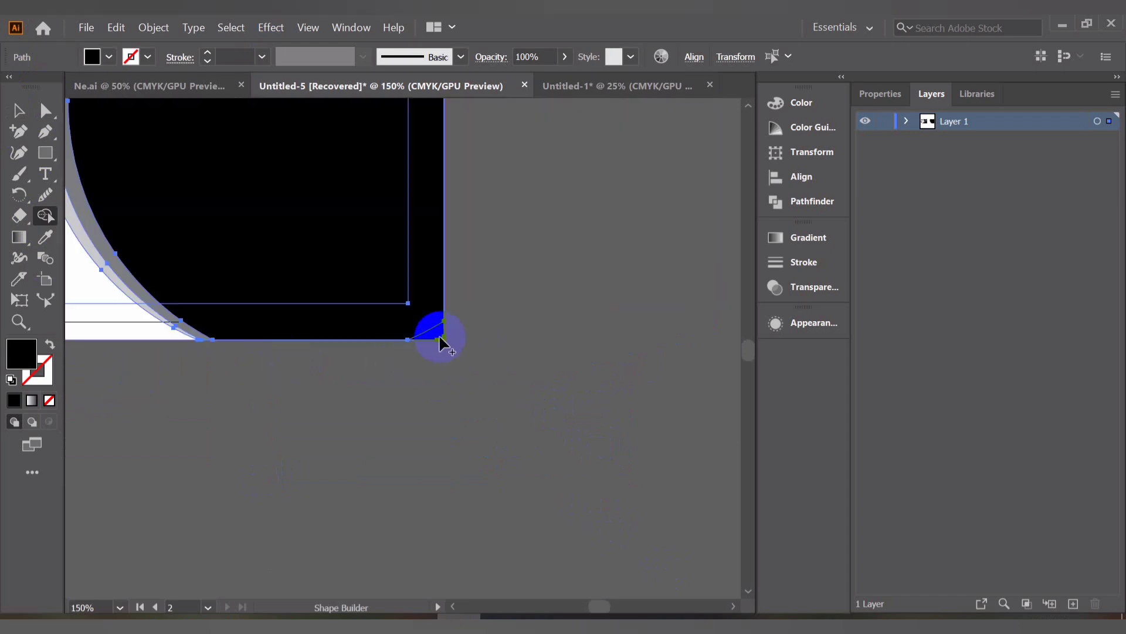
{"action": "scroll", "coordinate": [452, 335], "scroll_direction": "up", "scroll_amount": 6}
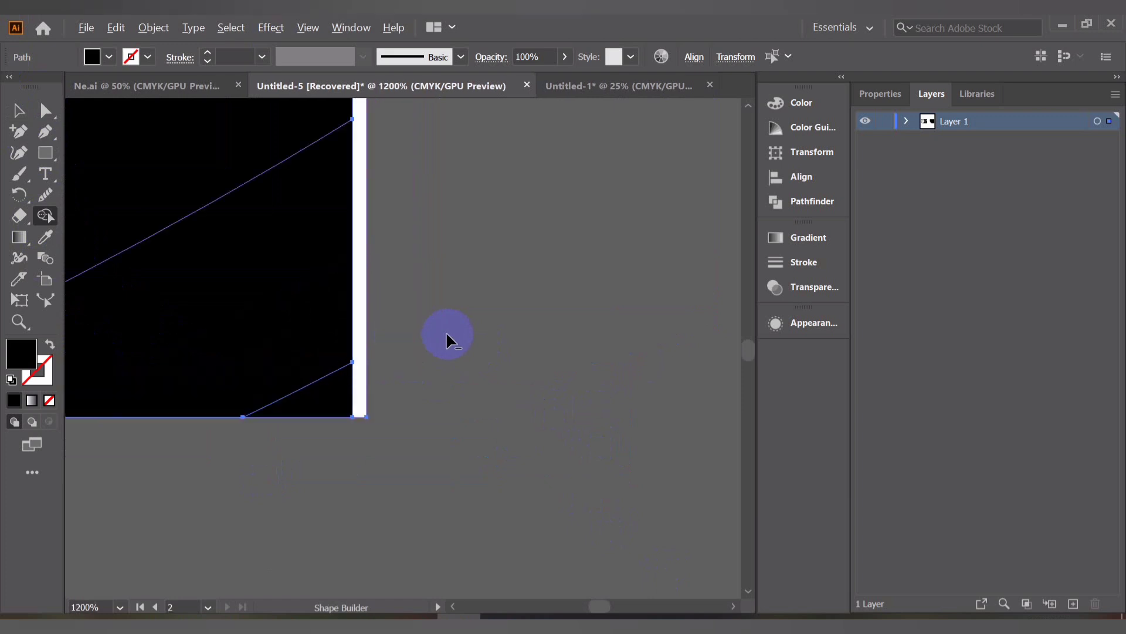
{"action": "left_click", "coordinate": [362, 361]}
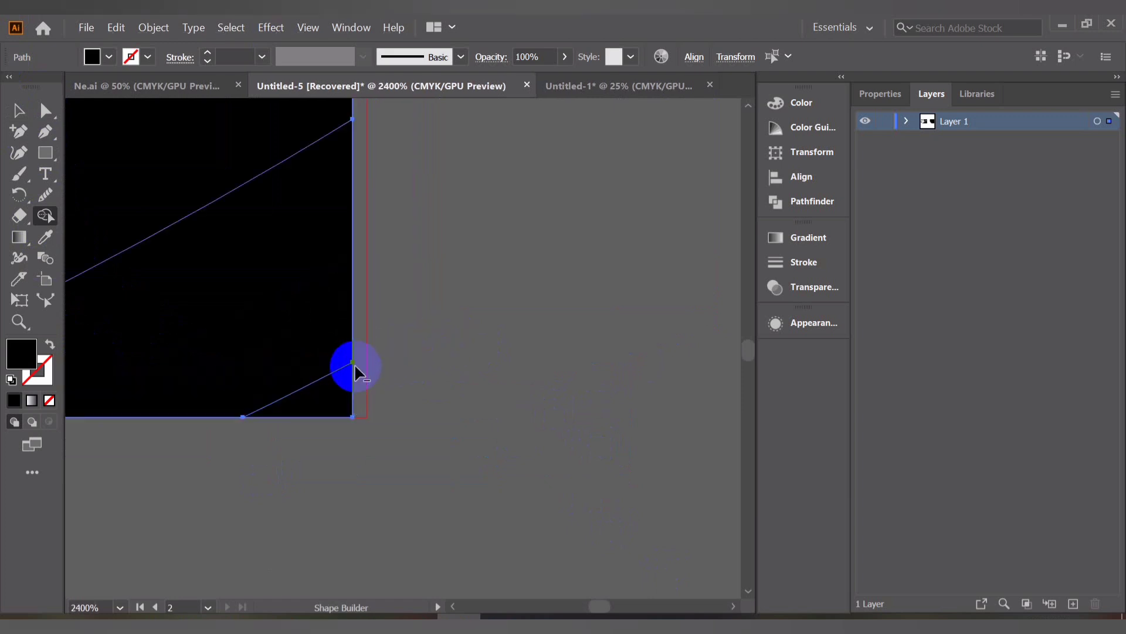
{"action": "scroll", "coordinate": [357, 361], "scroll_direction": "down", "scroll_amount": 7}
{"action": "scroll", "coordinate": [357, 361], "scroll_direction": "down", "scroll_amount": 6}
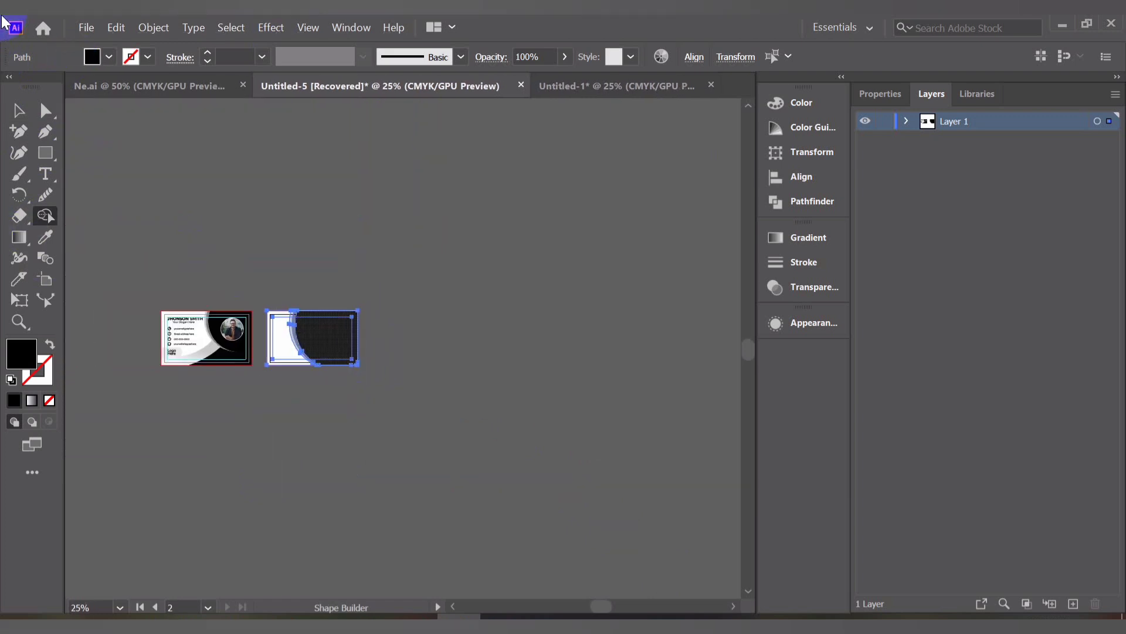
{"action": "left_click", "coordinate": [19, 110]}
{"action": "left_click", "coordinate": [271, 155]}
Copy the back-side text group with company name, tagline and website from the Ne.ai sample into the working document
{"action": "scroll", "coordinate": [263, 217], "scroll_direction": "up", "scroll_amount": 3}
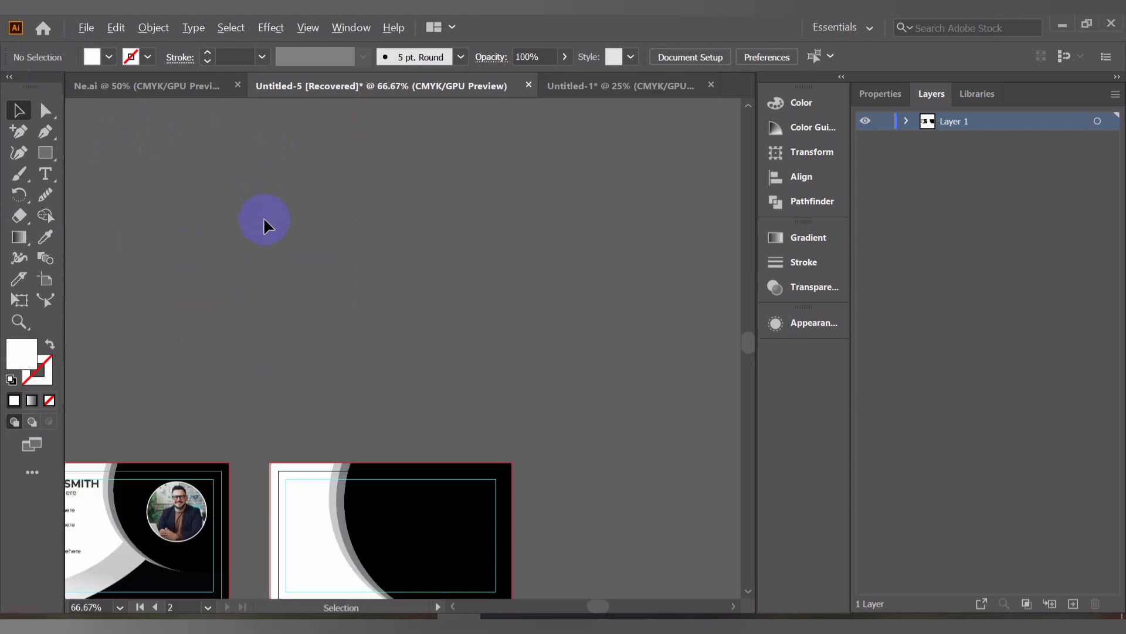
{"action": "scroll", "coordinate": [301, 196], "scroll_direction": "down", "scroll_amount": 5}
{"action": "left_click", "coordinate": [205, 85]}
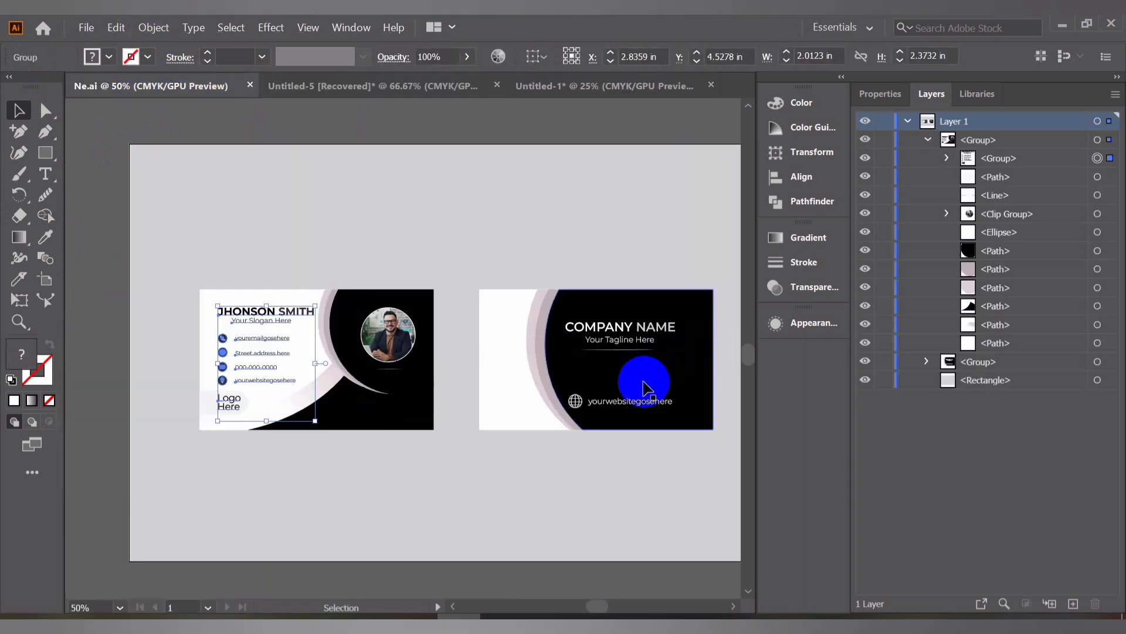
{"action": "left_click_drag", "start_coordinate": [644, 382], "coordinate": [537, 393]}
{"action": "left_click", "coordinate": [503, 336]}
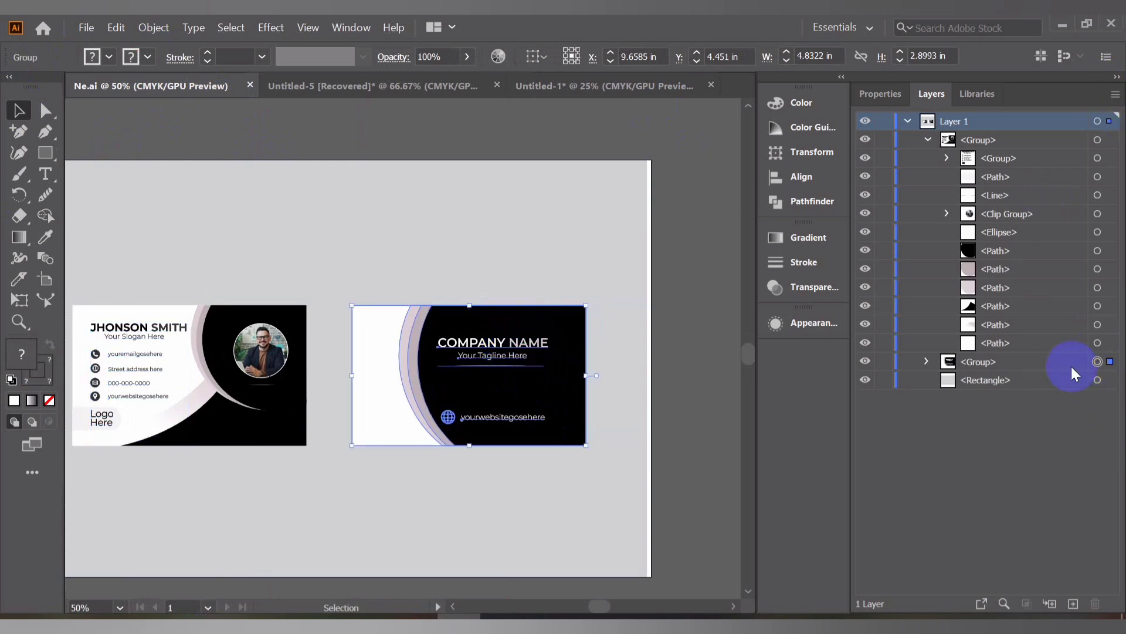
{"action": "left_click", "coordinate": [926, 360]}
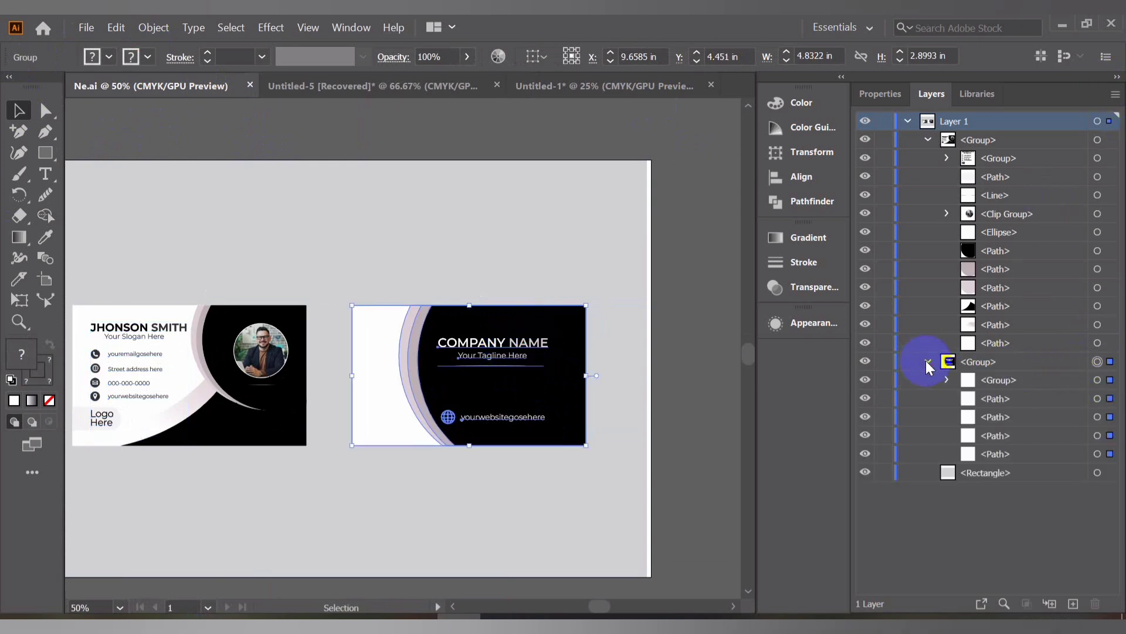
{"action": "left_click", "coordinate": [1108, 381]}
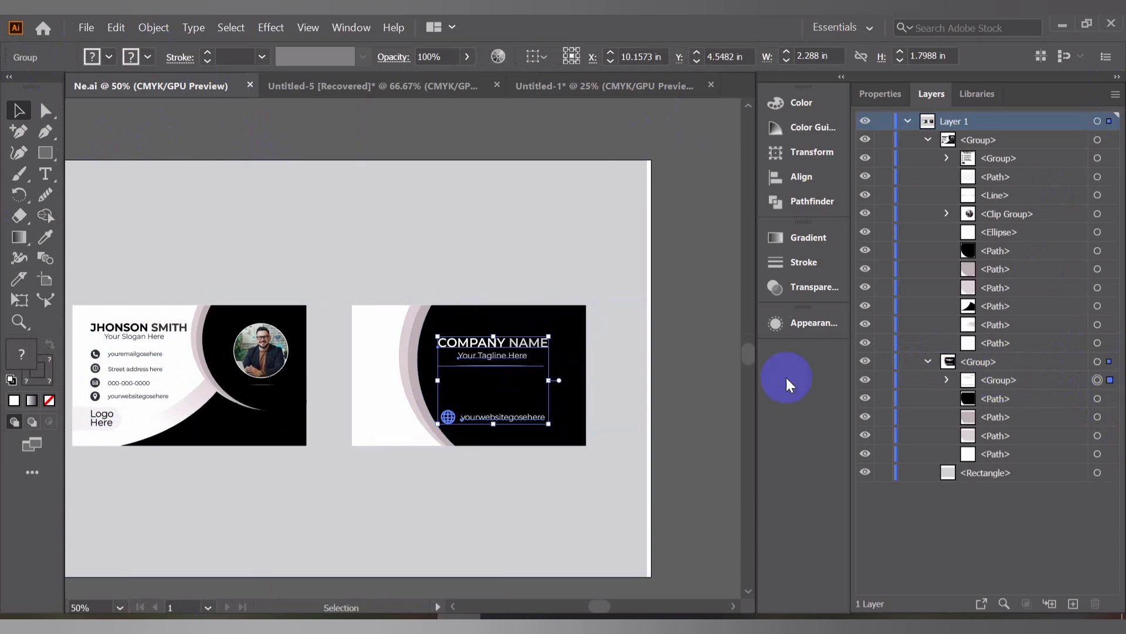
{"action": "left_click_drag", "start_coordinate": [517, 346], "coordinate": [410, 85]}
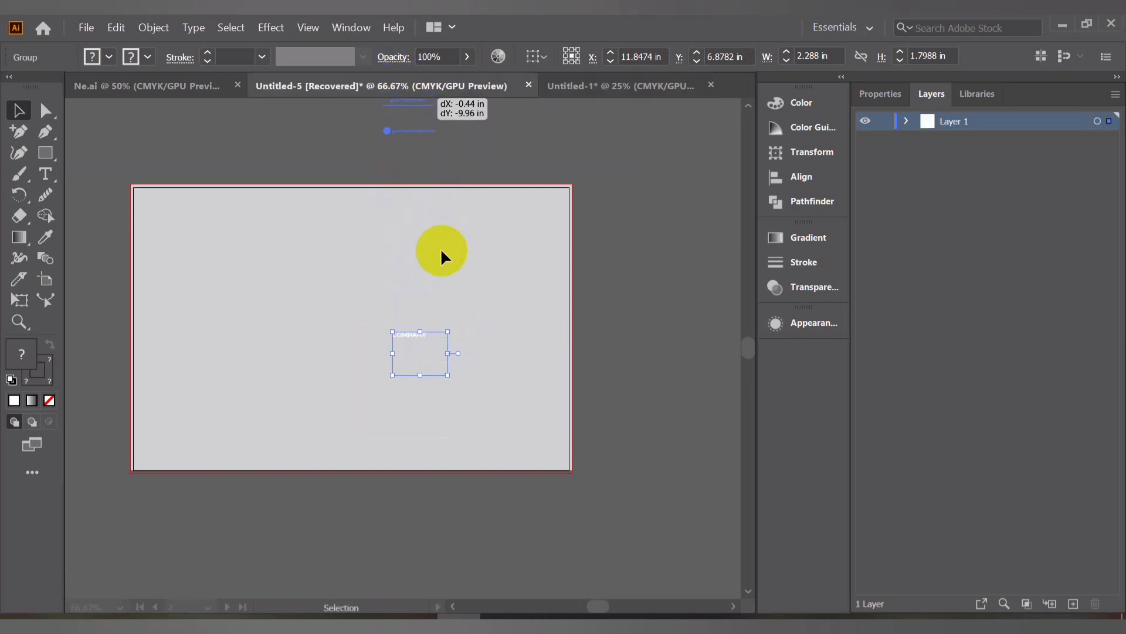
{"action": "left_click_drag", "start_coordinate": [444, 251], "coordinate": [468, 325]}
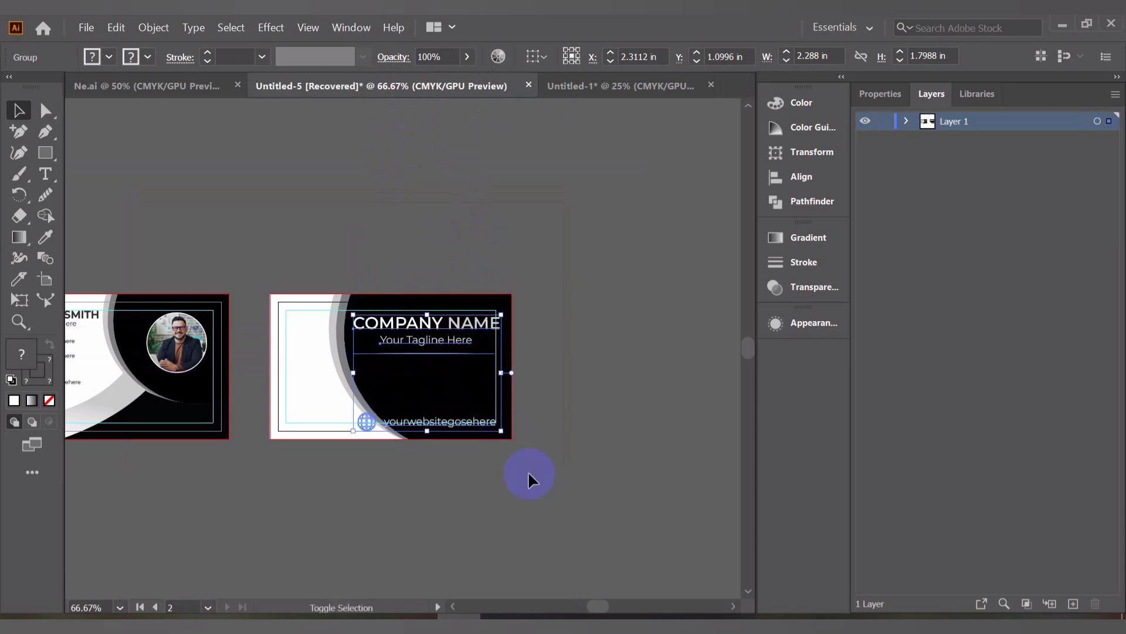
Position the copied company name text group on the black area of the back card
{"action": "left_click_drag", "start_coordinate": [502, 430], "coordinate": [474, 405]}
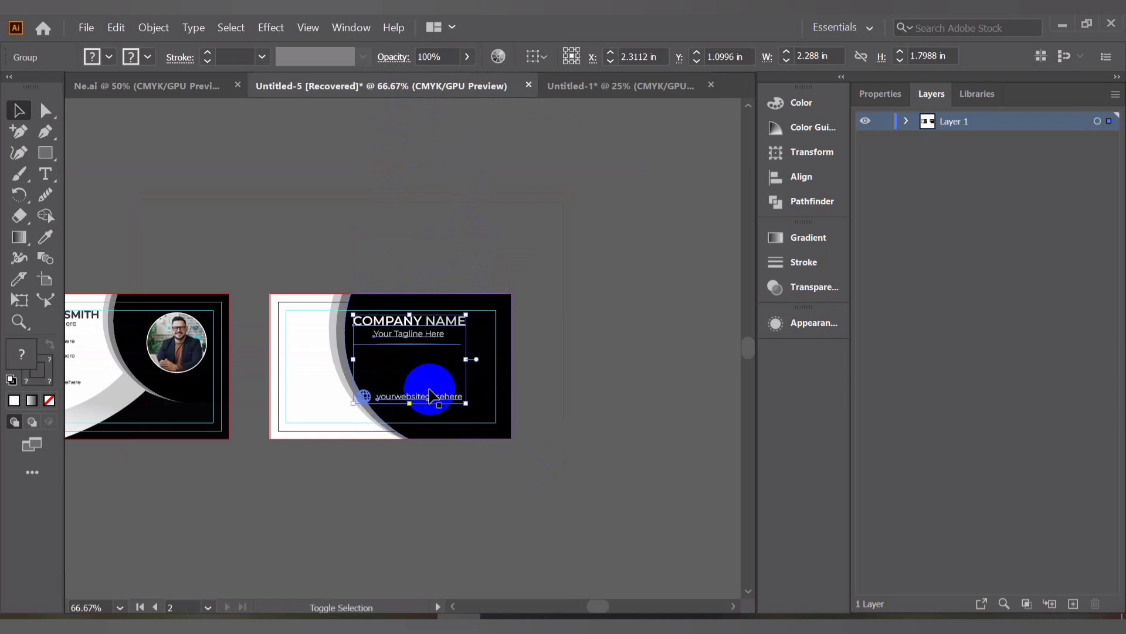
{"action": "scroll", "coordinate": [433, 294], "scroll_direction": "up", "scroll_amount": 3}
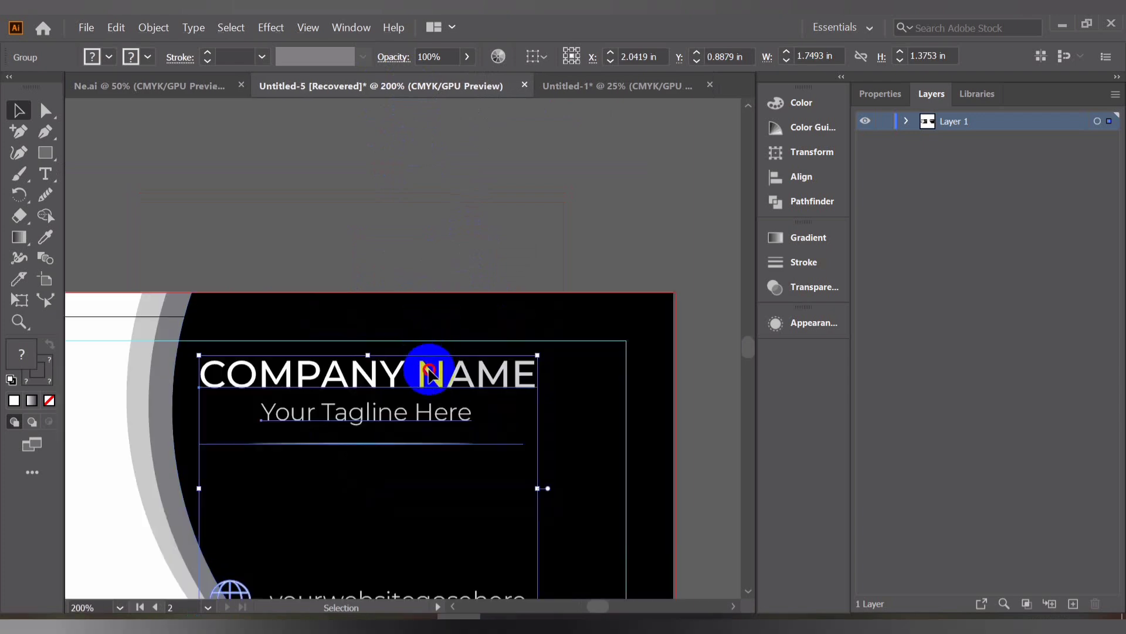
{"action": "left_click_drag", "start_coordinate": [431, 352], "coordinate": [481, 357]}
{"action": "scroll", "coordinate": [479, 340], "scroll_direction": "down", "scroll_amount": 3}
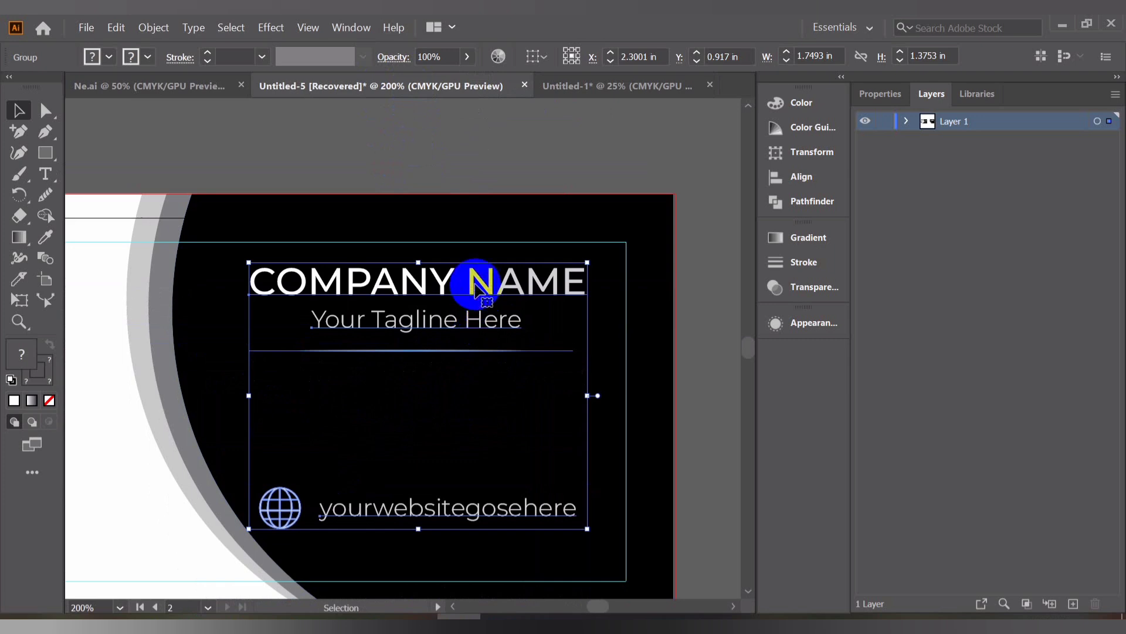
{"action": "left_click_drag", "start_coordinate": [479, 284], "coordinate": [506, 294]}
{"action": "left_click", "coordinate": [550, 136]}
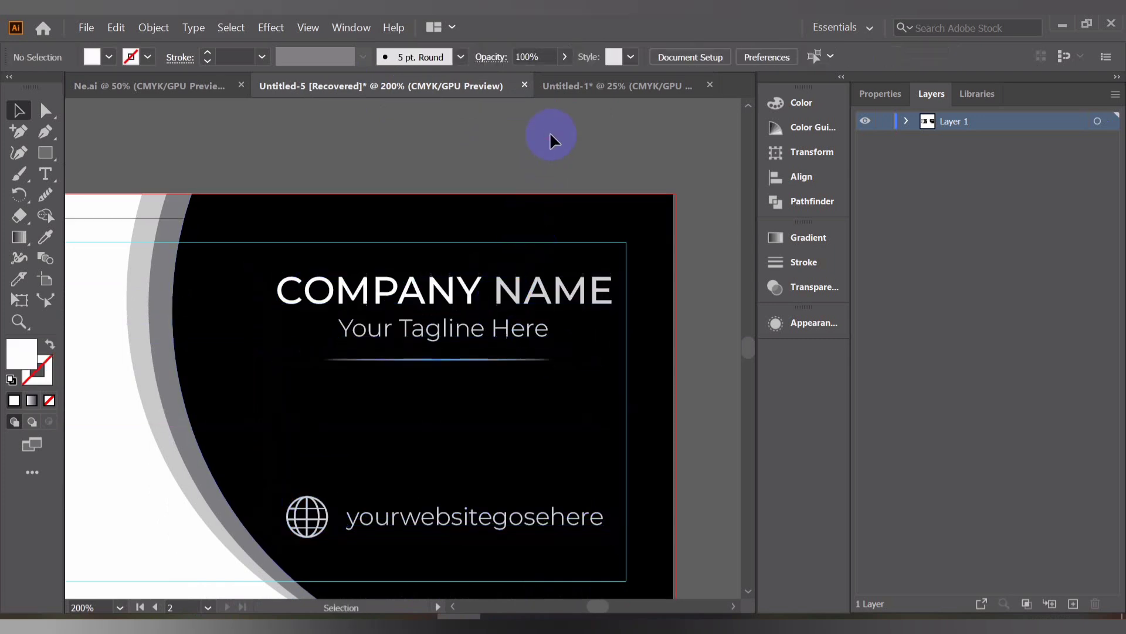
Copy both finished cards into the Untitled-1 document and delete the stray text group there
{"action": "scroll", "coordinate": [550, 132], "scroll_direction": "down", "scroll_amount": 4}
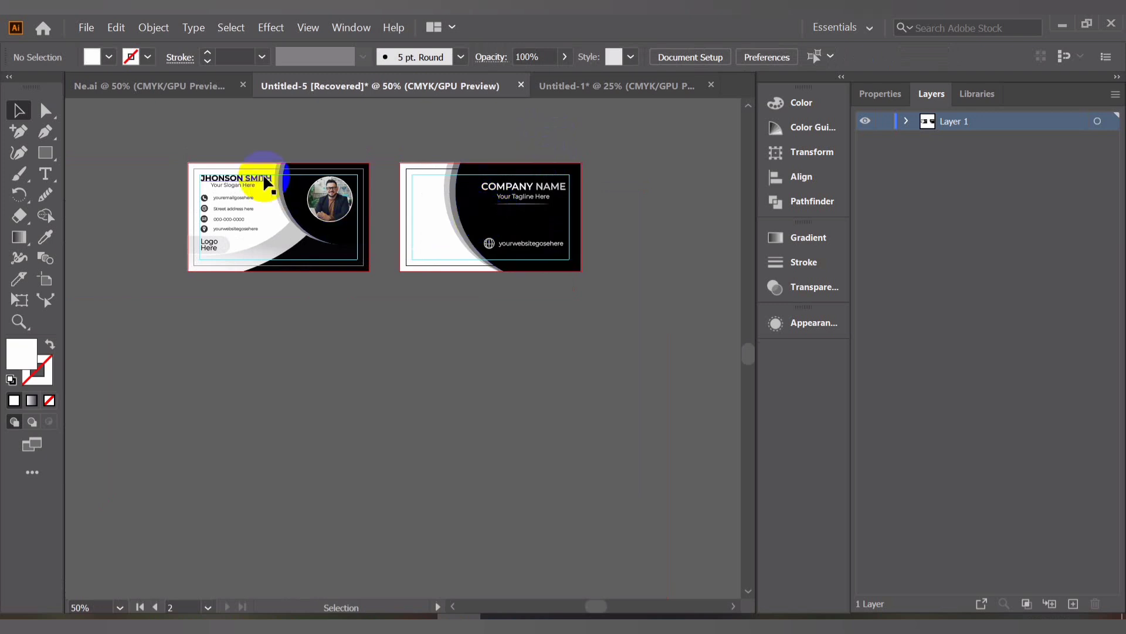
{"action": "scroll", "coordinate": [519, 147], "scroll_direction": "up", "scroll_amount": 2}
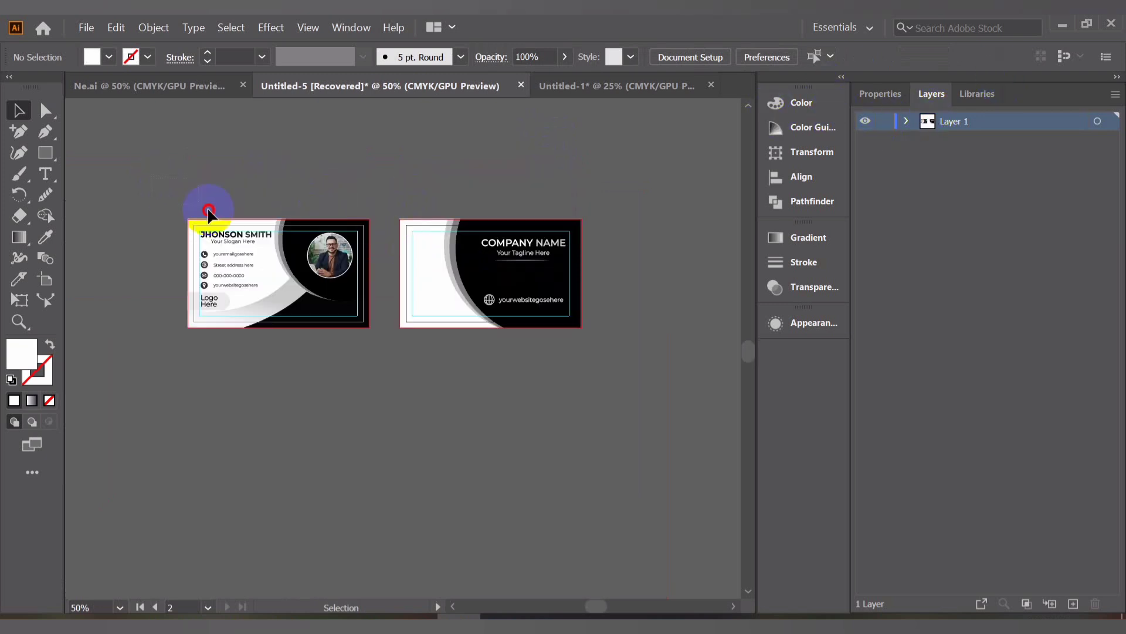
{"action": "left_click_drag", "start_coordinate": [208, 210], "coordinate": [523, 382]}
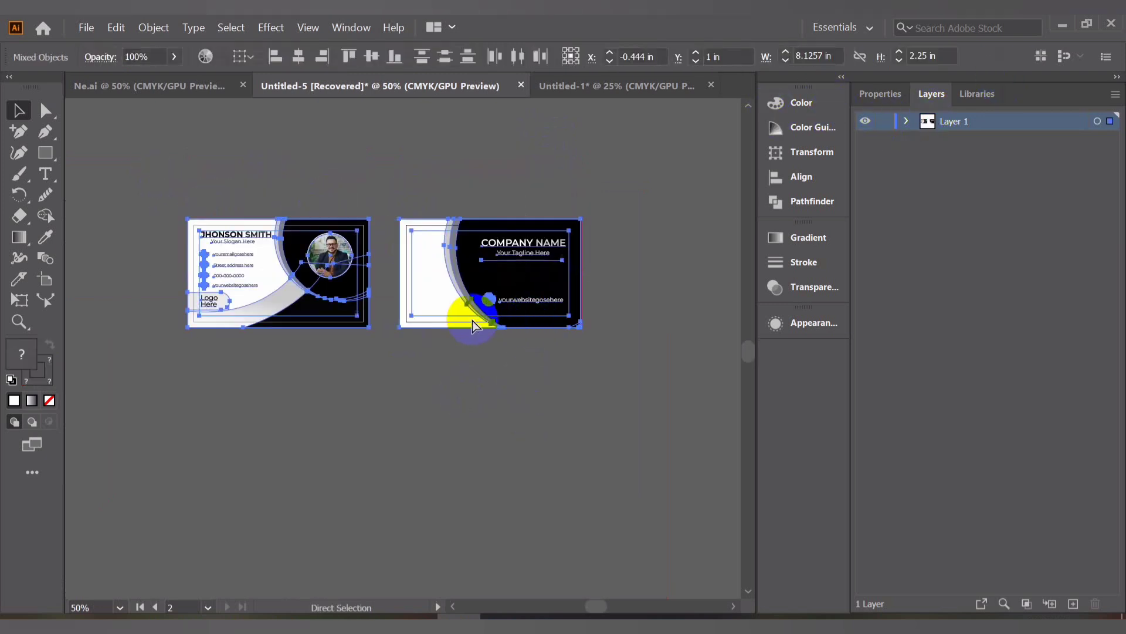
{"action": "key", "text": "v"}
{"action": "left_click_drag", "start_coordinate": [469, 316], "coordinate": [393, 266]}
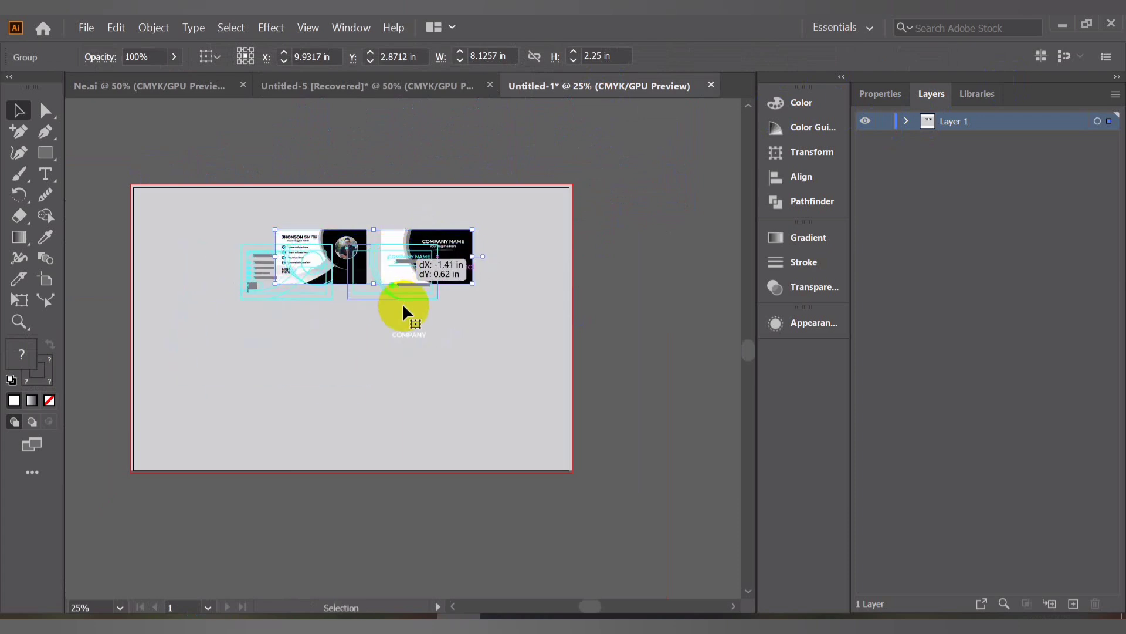
{"action": "left_click_drag", "start_coordinate": [402, 304], "coordinate": [406, 336]}
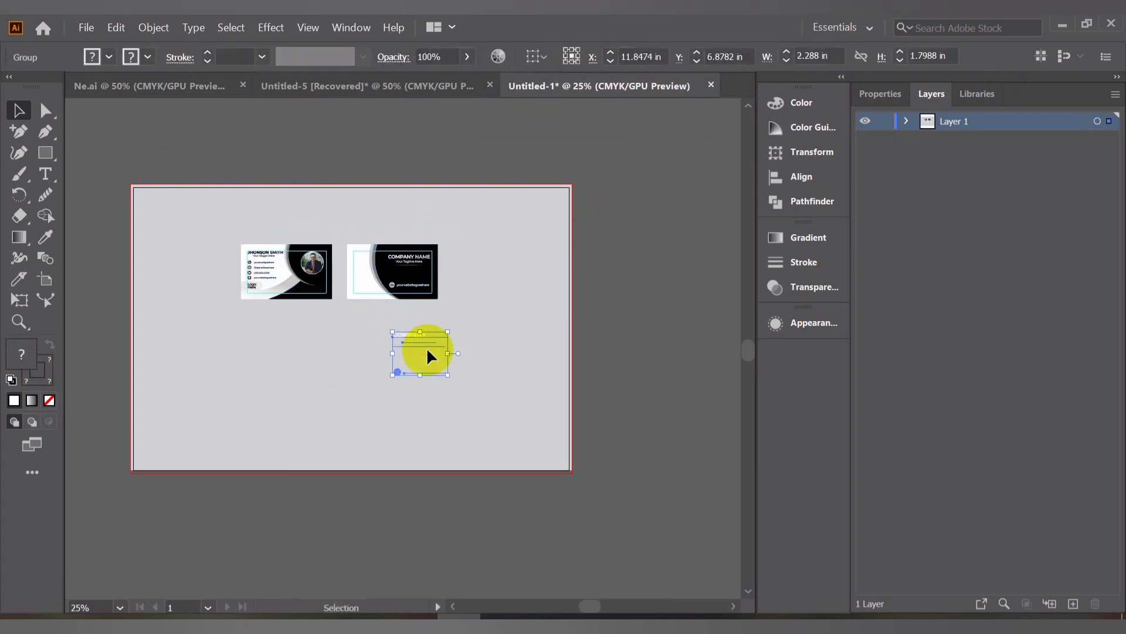
{"action": "key", "text": "Delete"}
Delete the leftover guide rectangles from the back card and the front card using the Layers list
{"action": "left_click", "coordinate": [392, 283]}
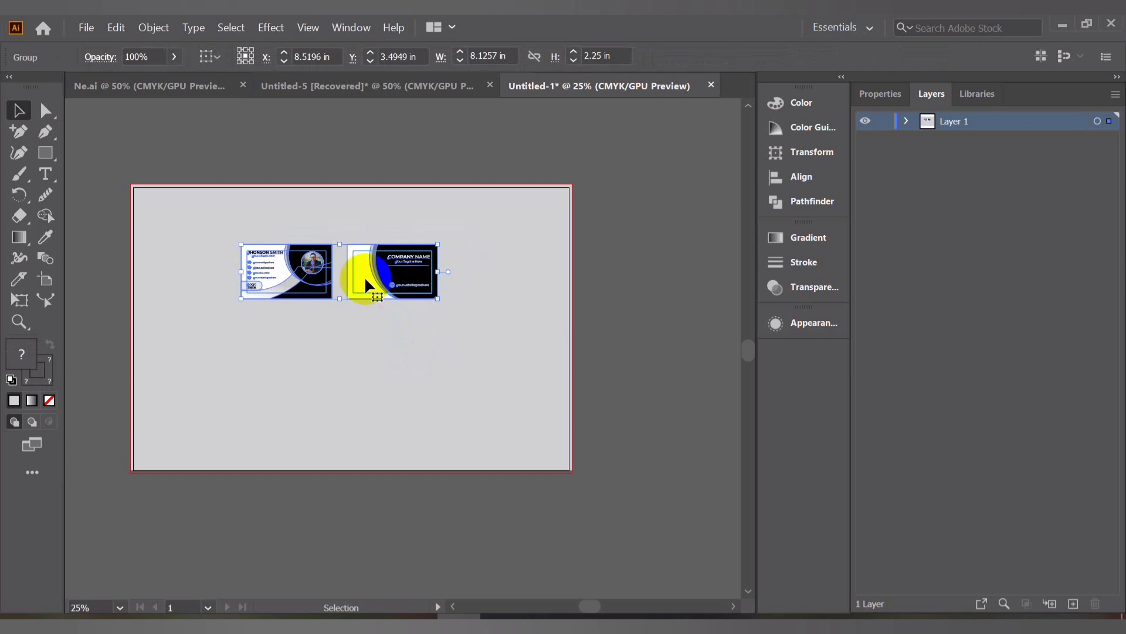
{"action": "scroll", "coordinate": [353, 265], "scroll_direction": "up", "scroll_amount": 2}
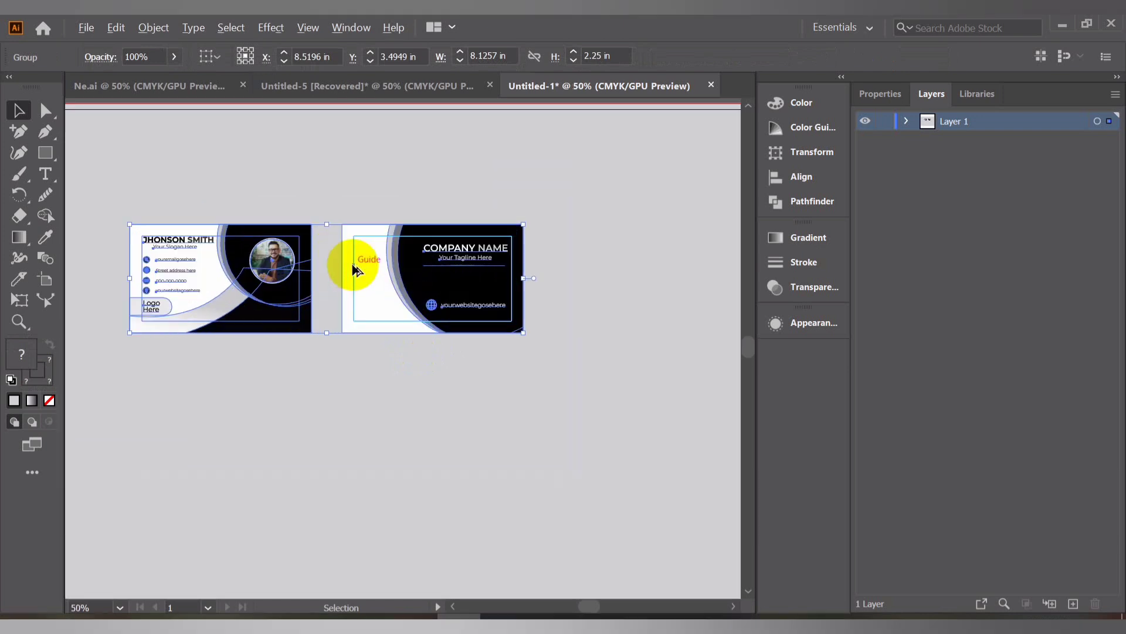
{"action": "left_click", "coordinate": [905, 121]}
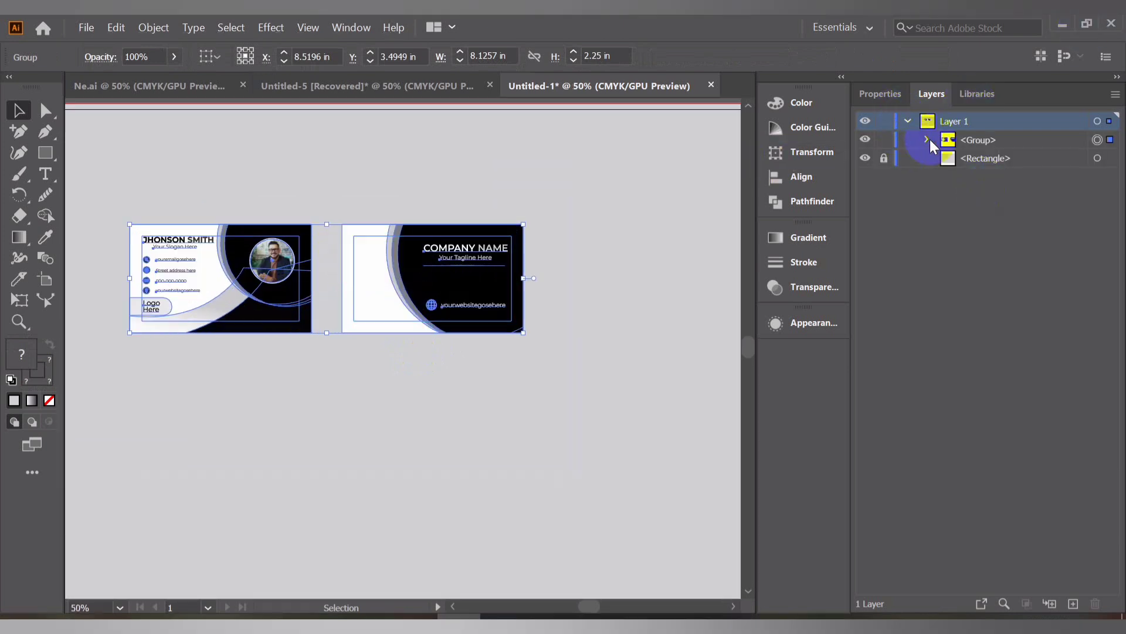
{"action": "left_click", "coordinate": [927, 139]}
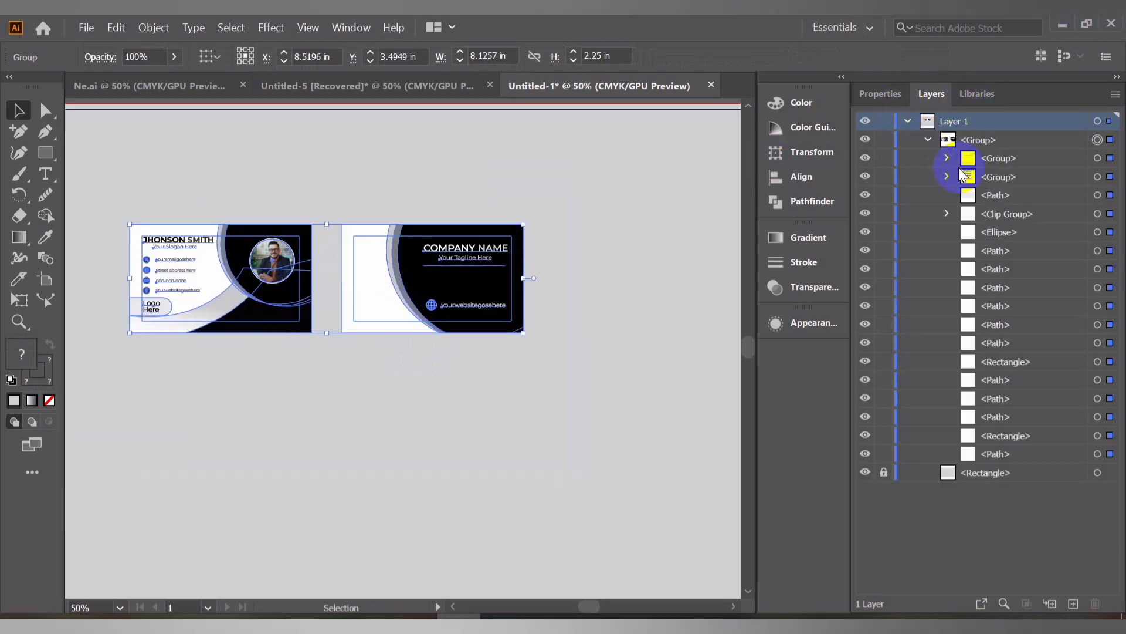
{"action": "left_click", "coordinate": [1110, 436]}
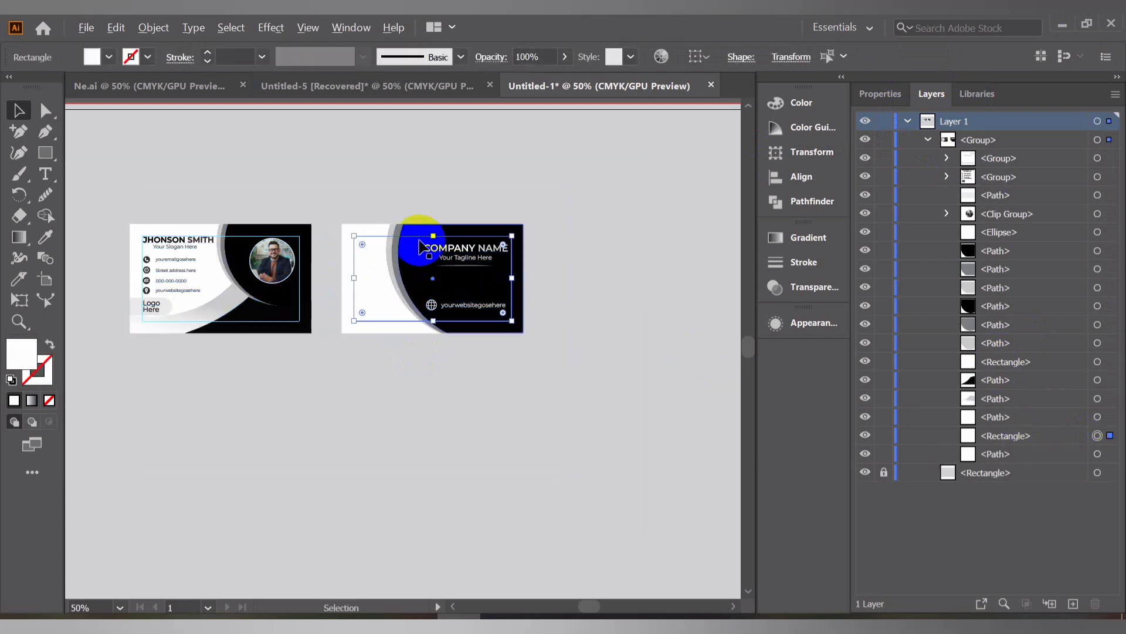
{"action": "scroll", "coordinate": [419, 244], "scroll_direction": "up", "scroll_amount": 2}
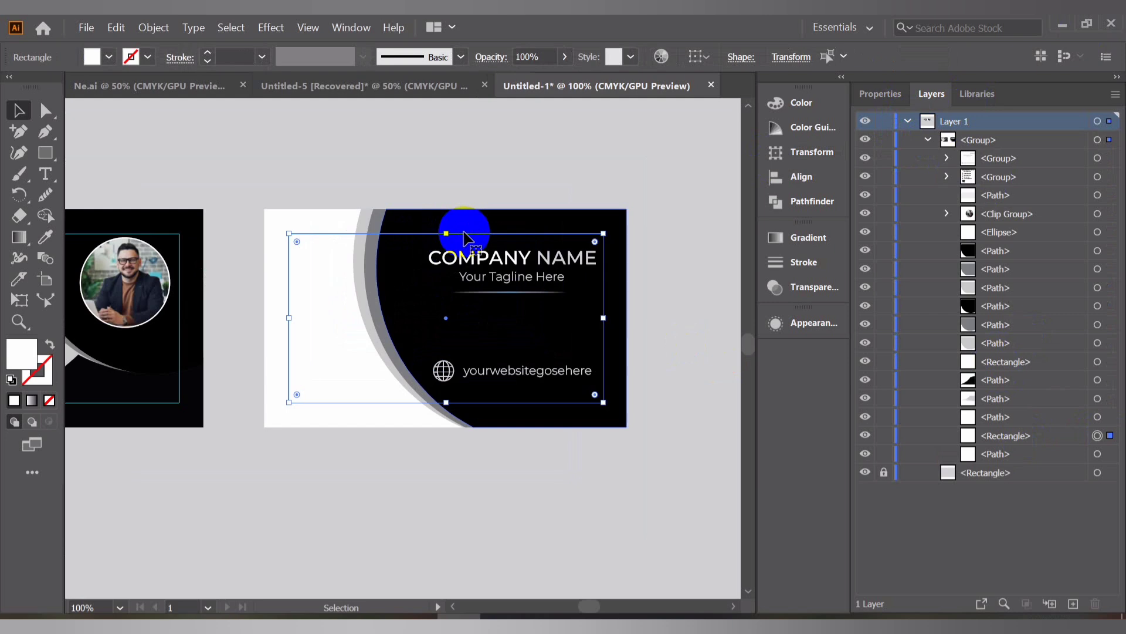
{"action": "left_click", "coordinate": [463, 238]}
{"action": "key", "text": "space"}
{"action": "left_click_drag", "start_coordinate": [309, 274], "coordinate": [525, 261]}
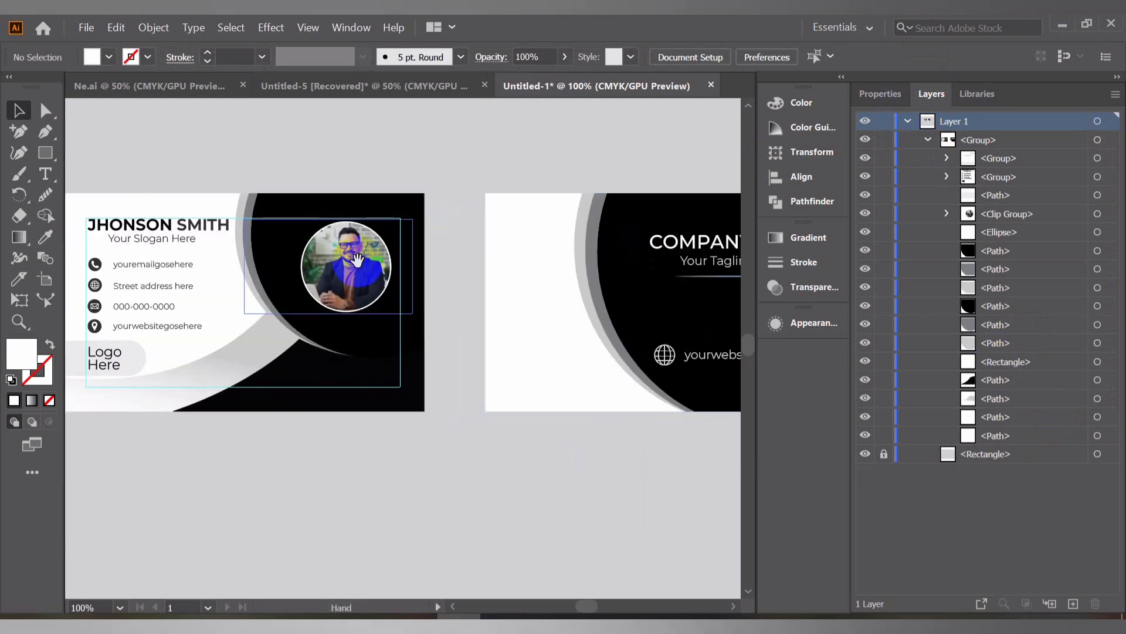
{"action": "left_click", "coordinate": [1096, 362]}
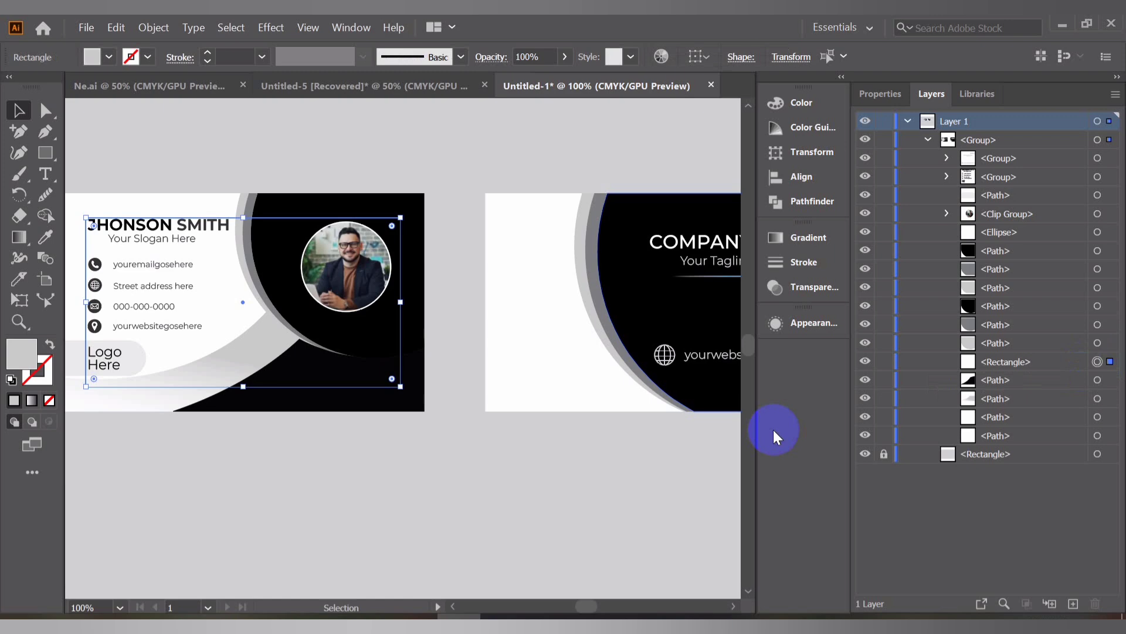
{"action": "key", "text": "Delete"}
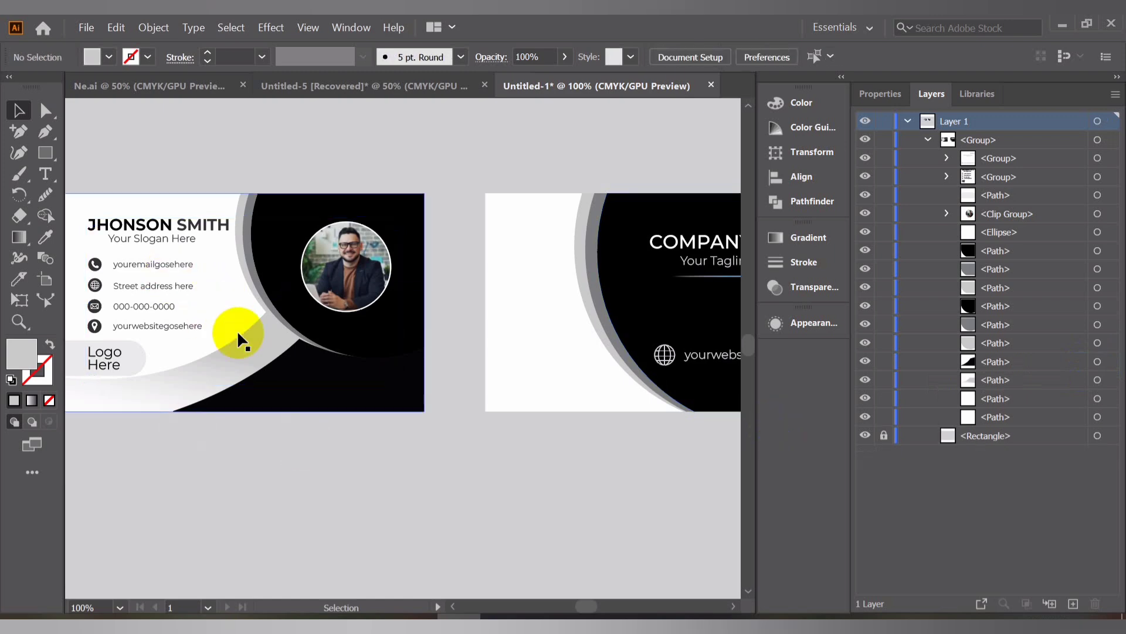
Enlarge the grouped cards to about 13.95 in wide and center them on the artboard
{"action": "scroll", "coordinate": [237, 330], "scroll_direction": "down", "scroll_amount": 3}
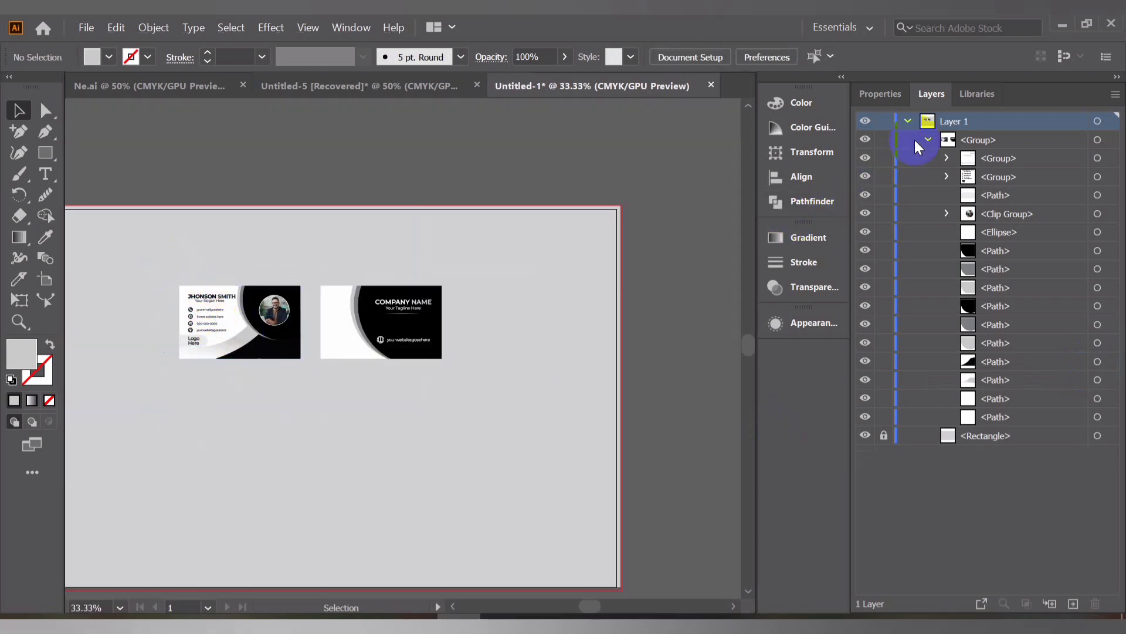
{"action": "left_click", "coordinate": [927, 140]}
{"action": "left_click", "coordinate": [236, 351]}
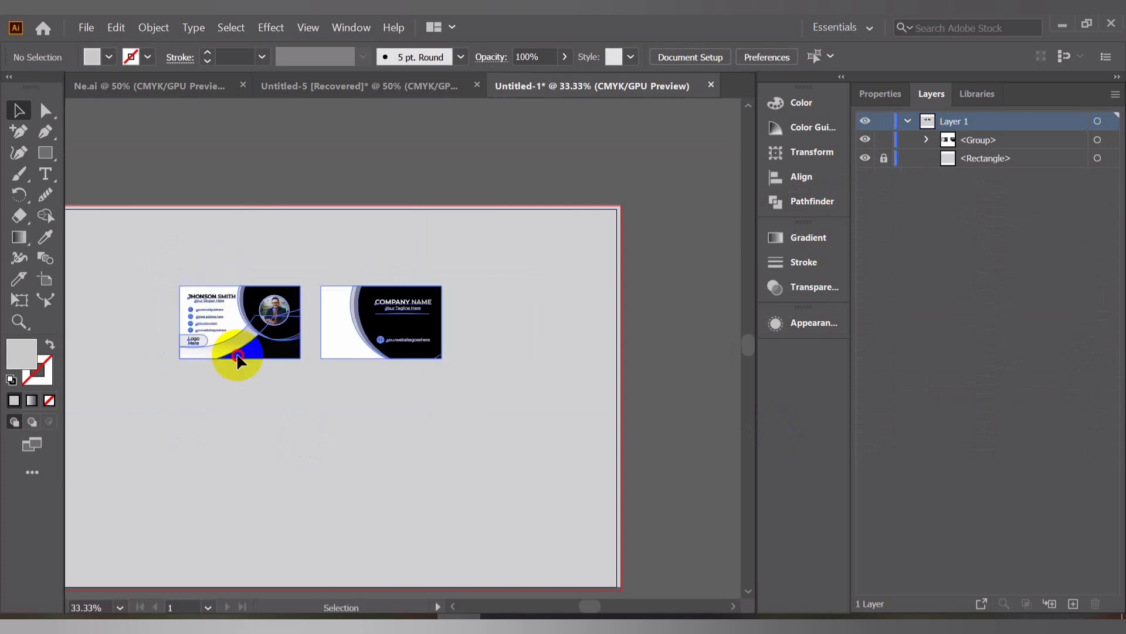
{"action": "scroll", "coordinate": [264, 326], "scroll_direction": "down", "scroll_amount": 2}
{"action": "left_click_drag", "start_coordinate": [265, 325], "coordinate": [260, 374]}
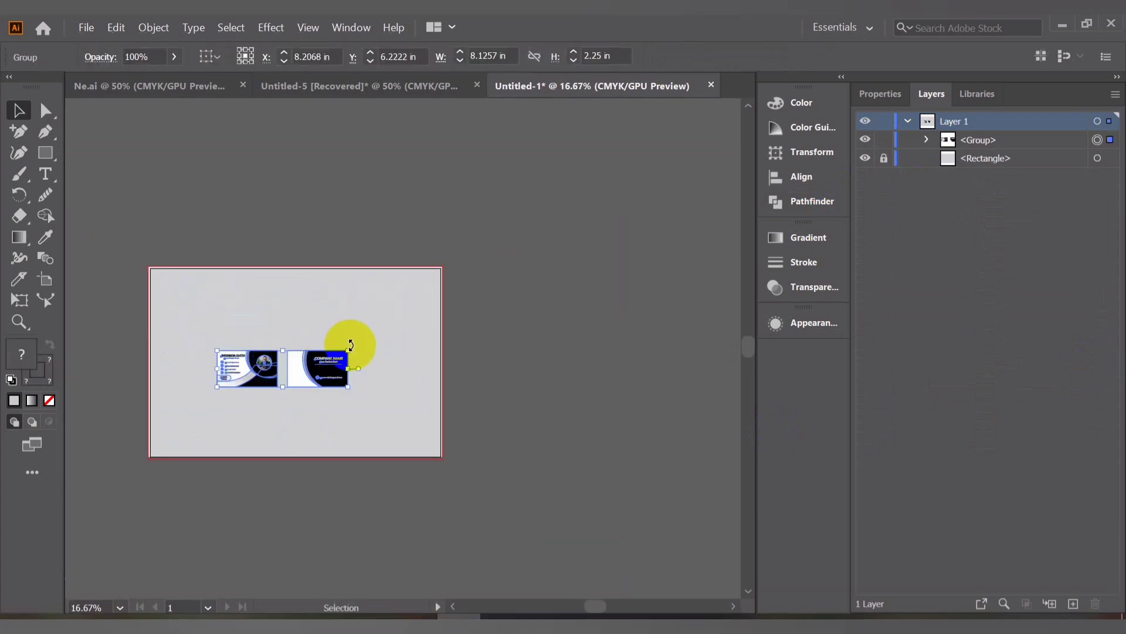
{"action": "left_click_drag", "start_coordinate": [347, 349], "coordinate": [418, 308]}
{"action": "left_click_drag", "start_coordinate": [399, 370], "coordinate": [484, 323]}
{"action": "scroll", "coordinate": [282, 330], "scroll_direction": "up", "scroll_amount": 2}
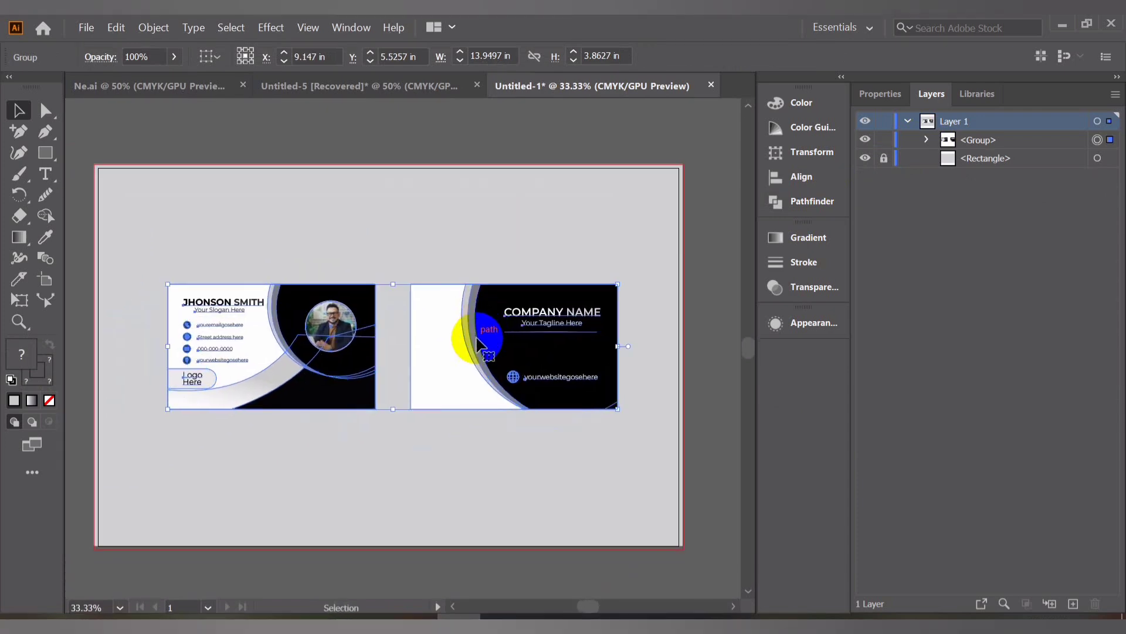
{"action": "left_click", "coordinate": [403, 134]}
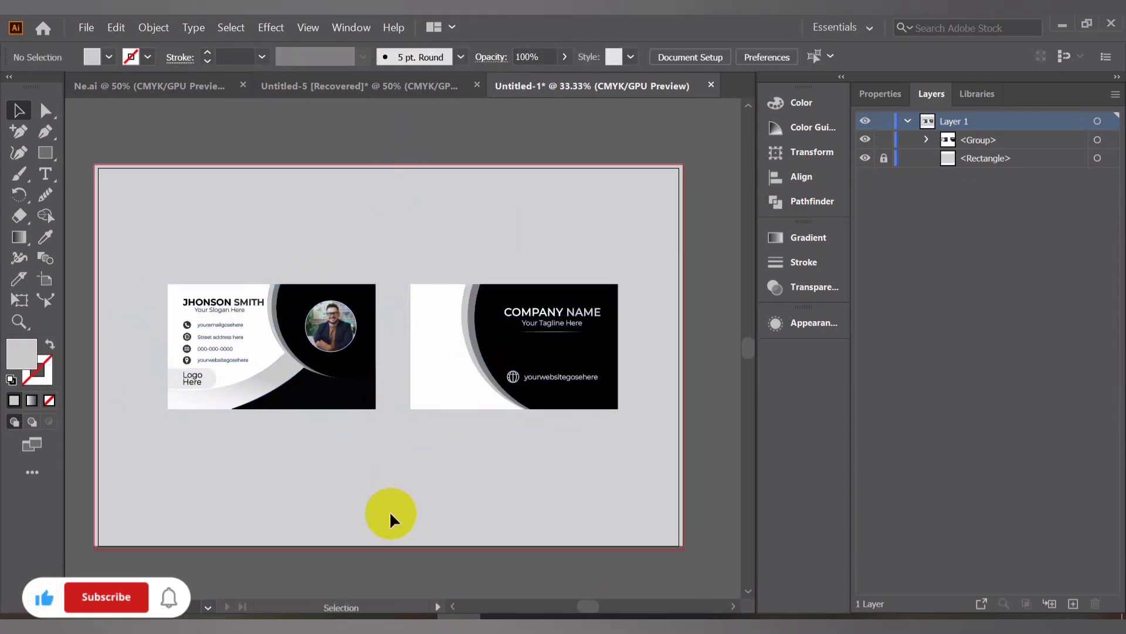